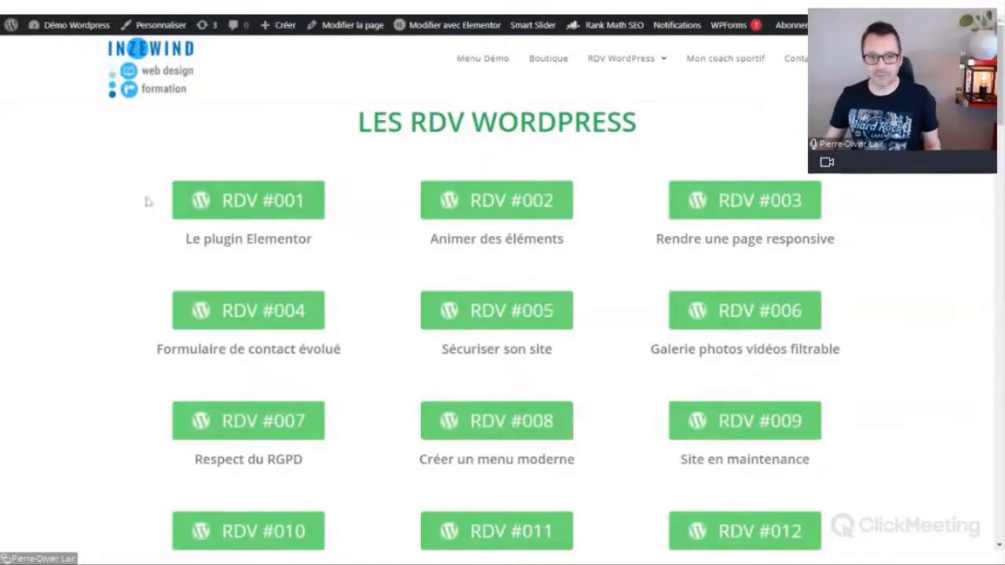
- Open the RDV #058 page, "Rendre son site responsive", from the list of WordPress sessions
scroll(240, 216, "down", 7)
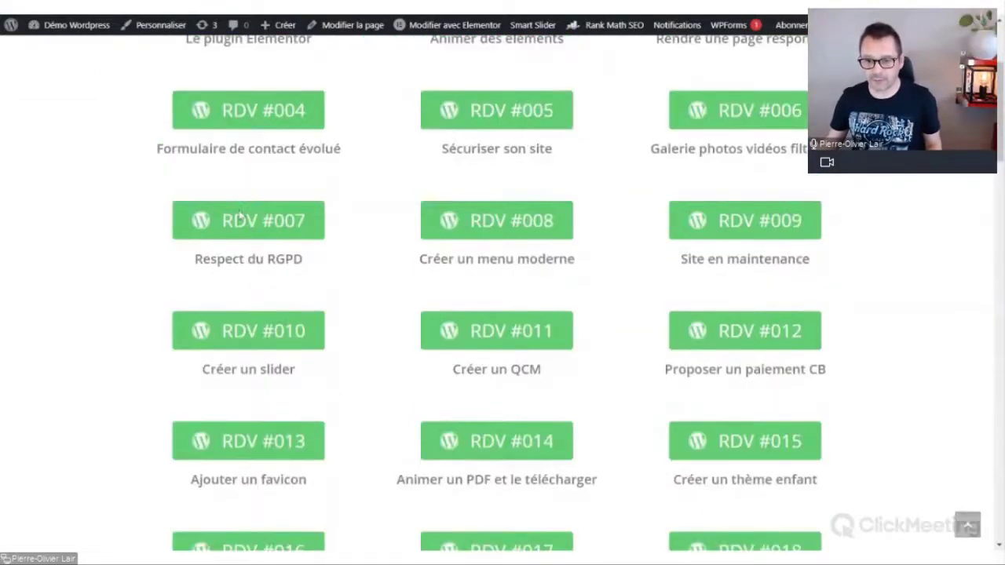
scroll(249, 208, "down", 11)
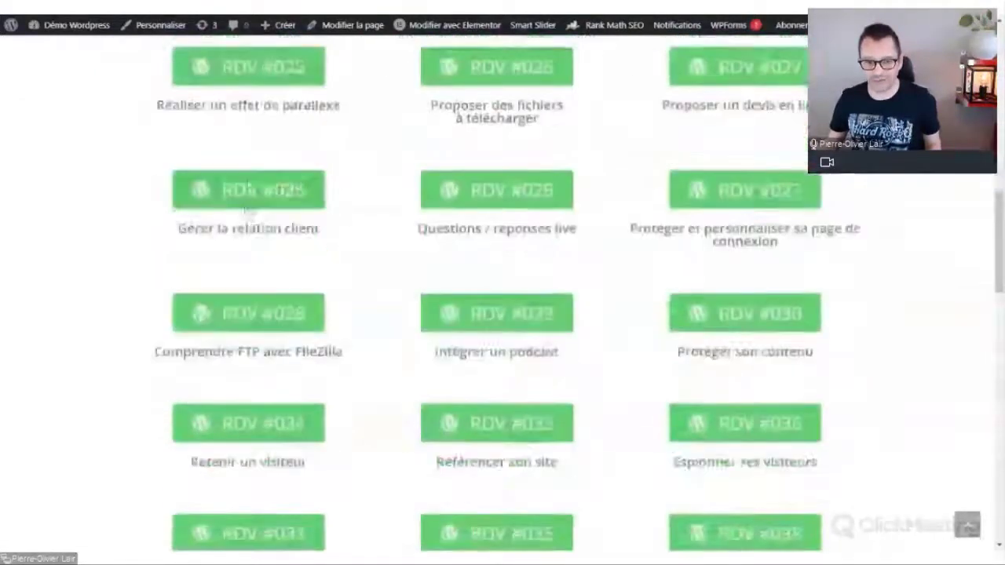
scroll(248, 208, "down", 7)
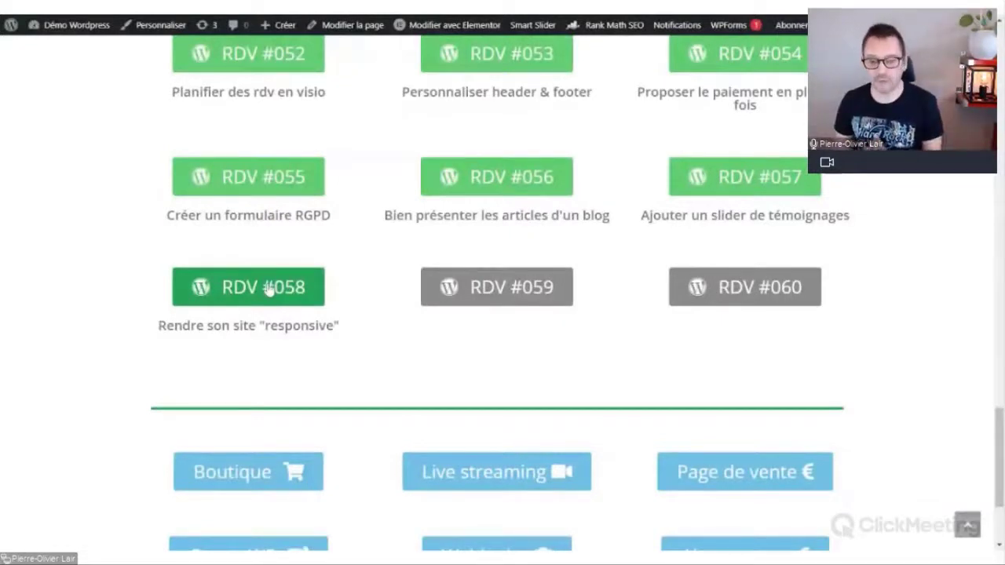
left_click(268, 289)
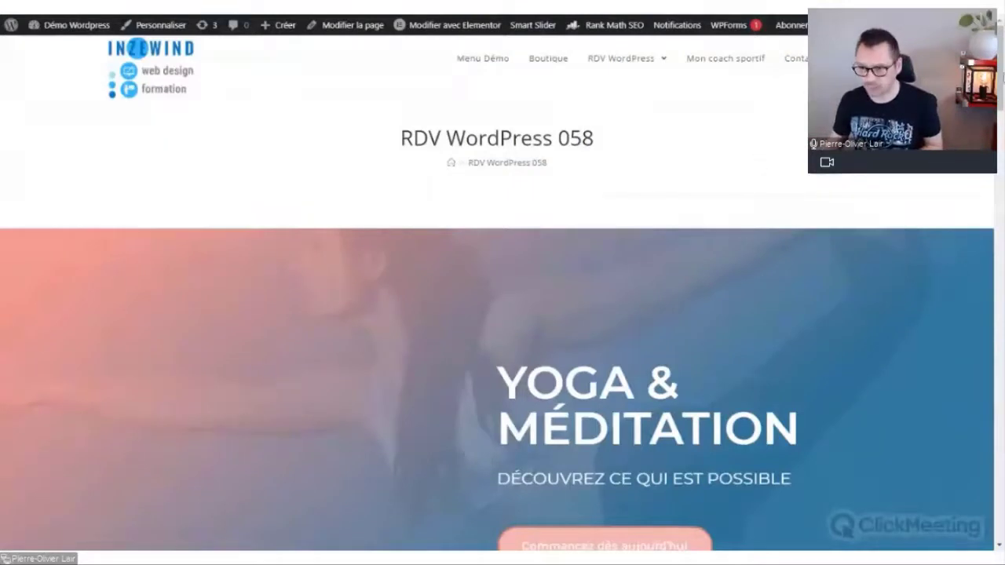
- Look over the RDV WordPress 058 yoga page from its header to the pricing cards and beyond
left_click_drag(1000, 56, 1001, 93)
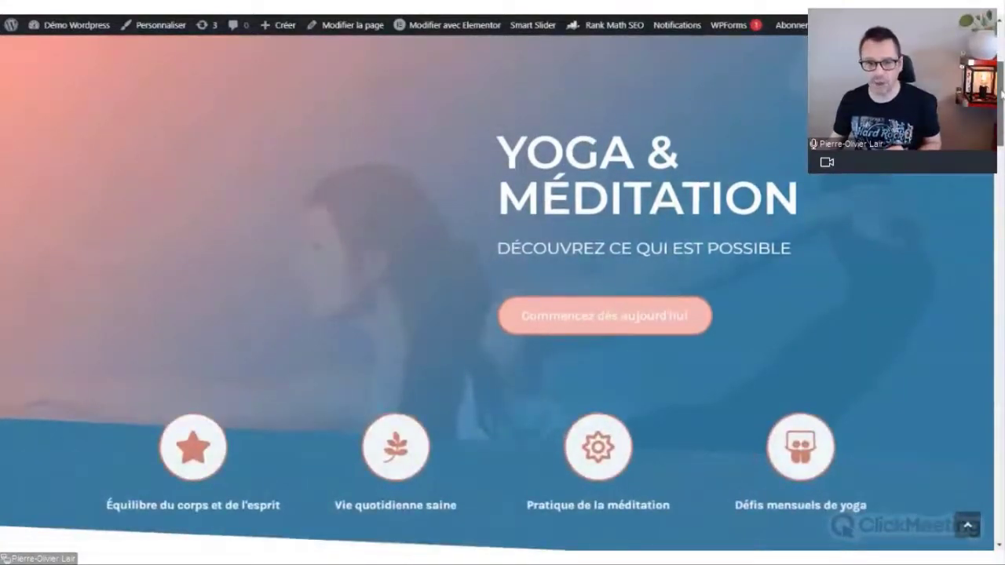
left_click_drag(1000, 131, 1000, 423)
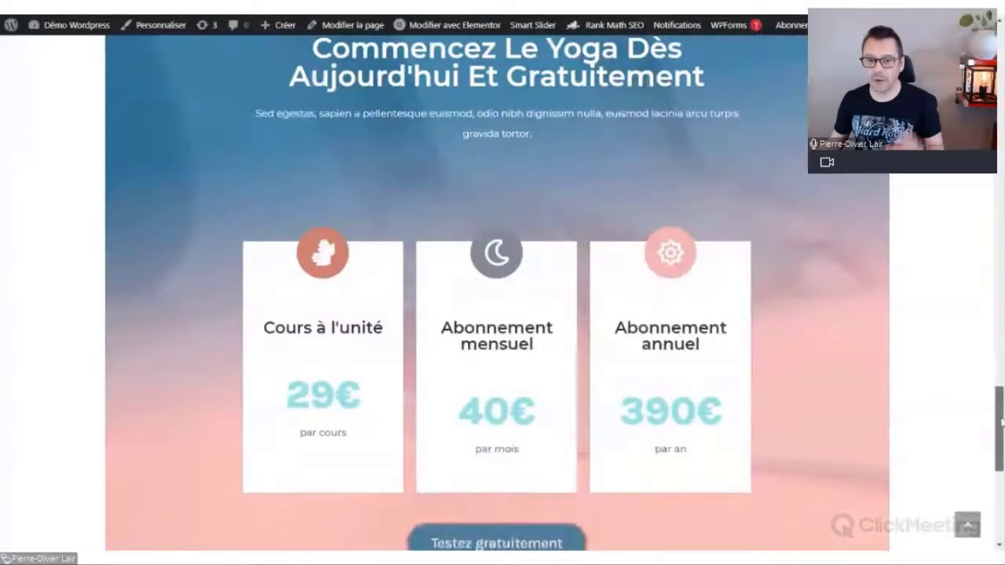
left_click_drag(1000, 422, 1001, 476)
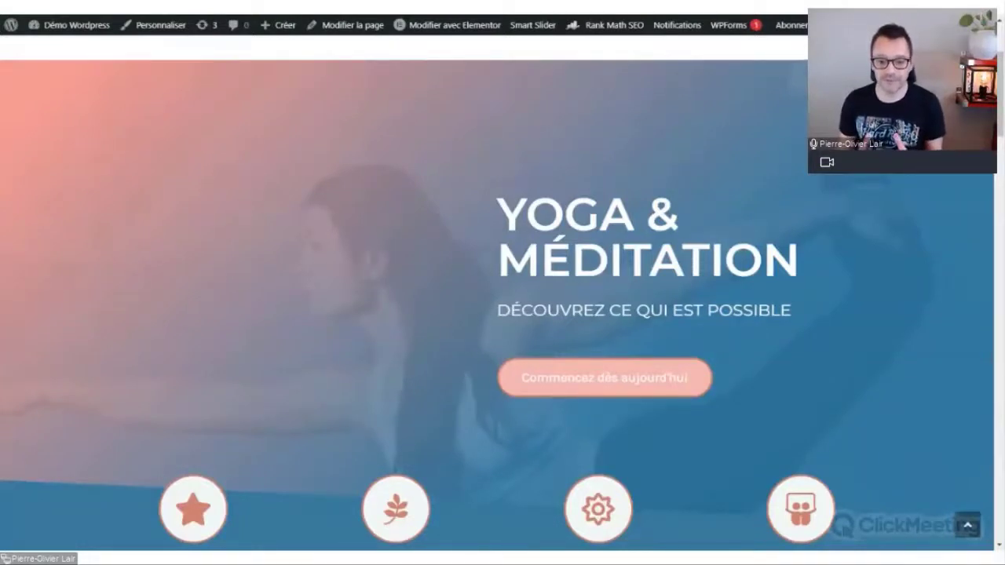
- Open the page for editing in Elementor and select the "YOGA & MÉDITATION" title
mouse_move(440, 45)
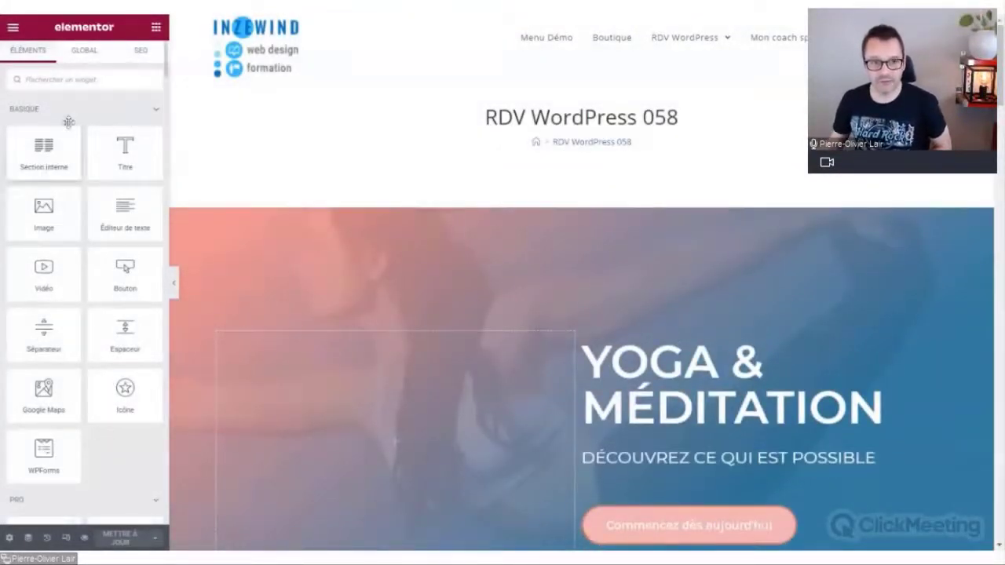
left_click_drag(1001, 81, 1000, 135)
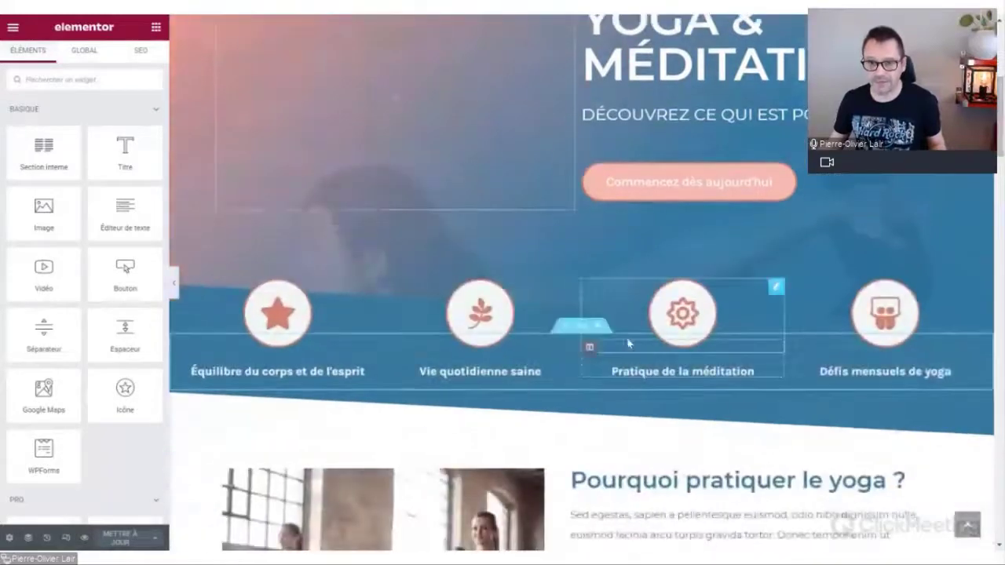
scroll(657, 220, "up", 3)
left_click(659, 201)
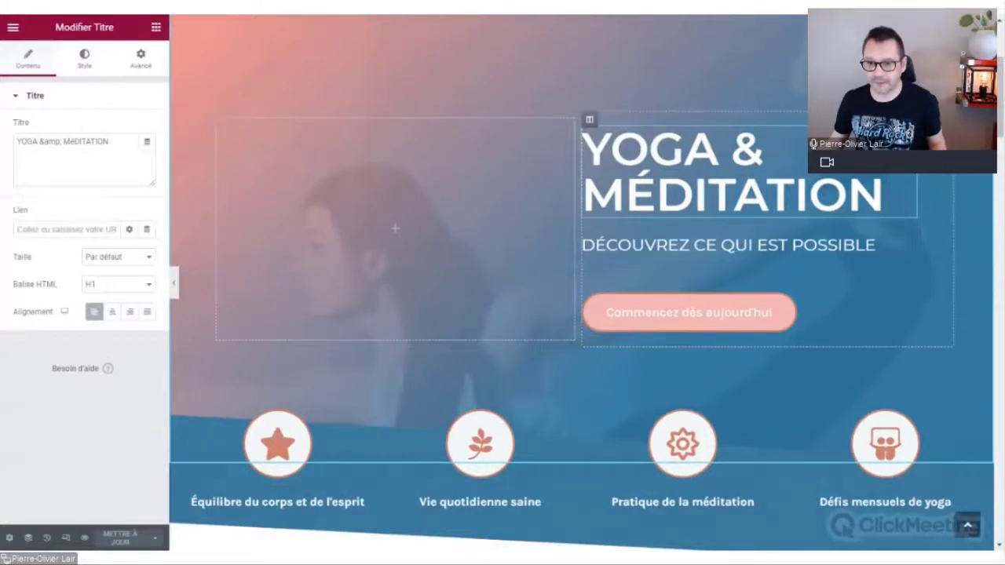
- Turn on Elementor's responsive mode and preview the page at mobile size, followed by tablet size
scroll(668, 265, "down", 9)
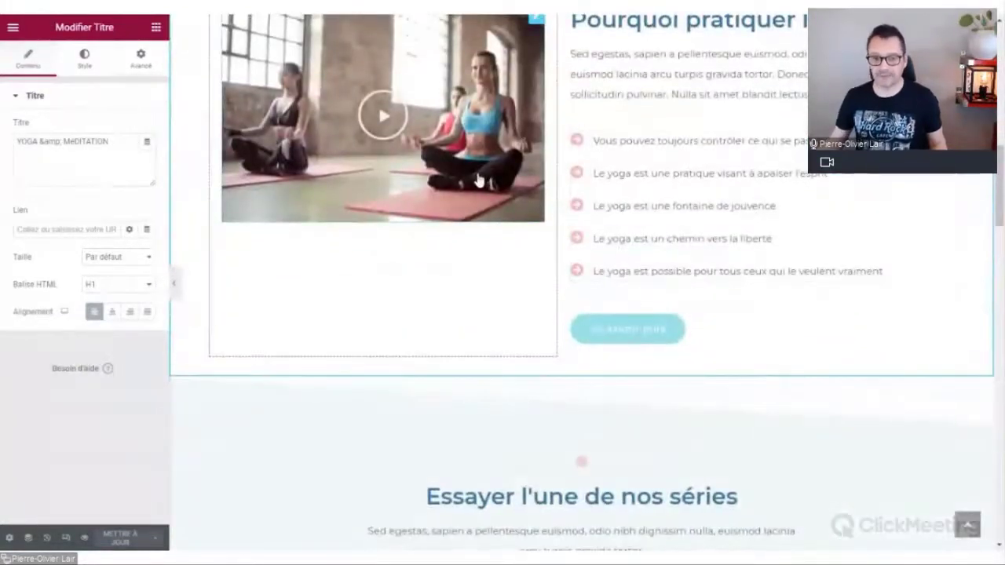
left_click_drag(1000, 185, 1001, 230)
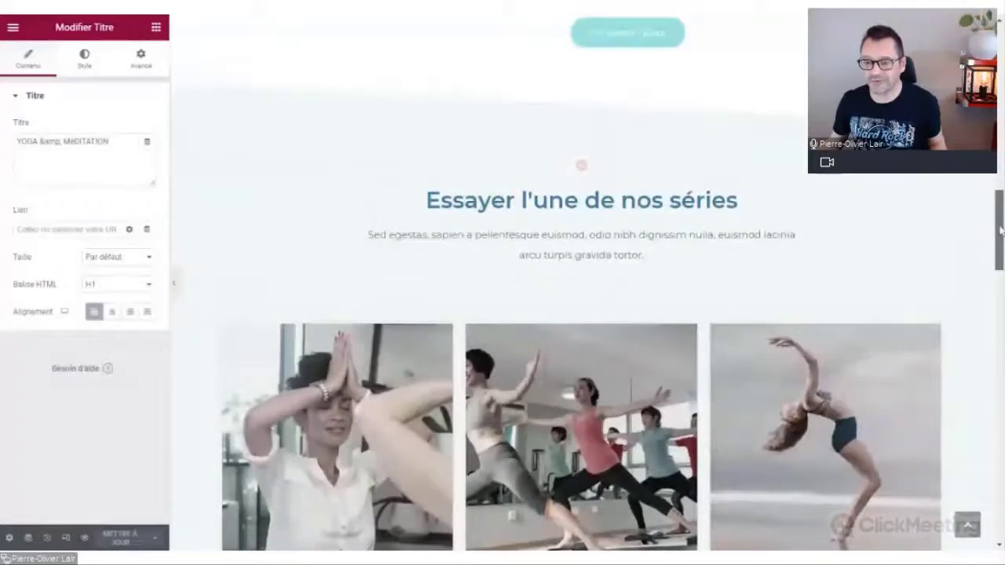
left_click_drag(1000, 230, 1000, 66)
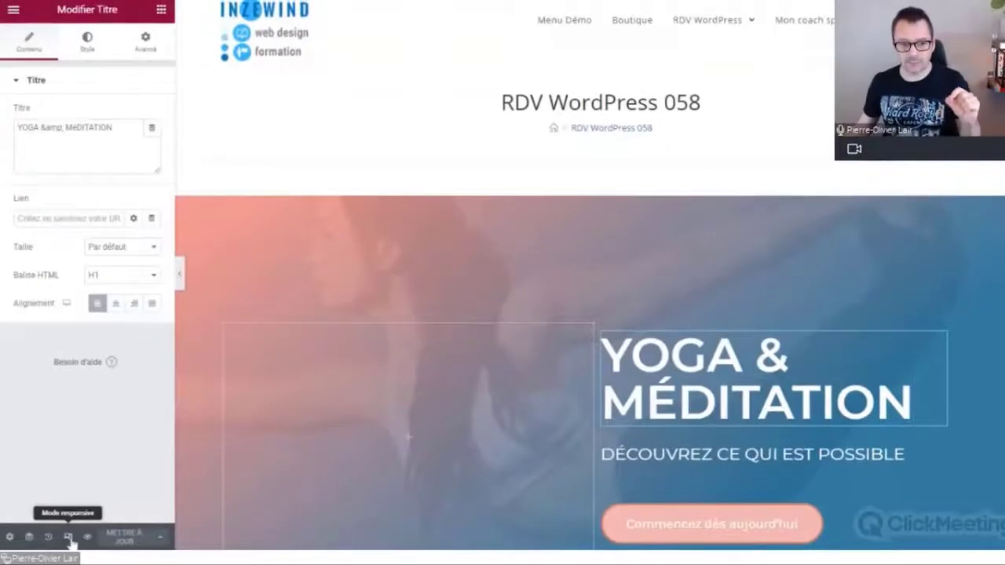
left_click(68, 537)
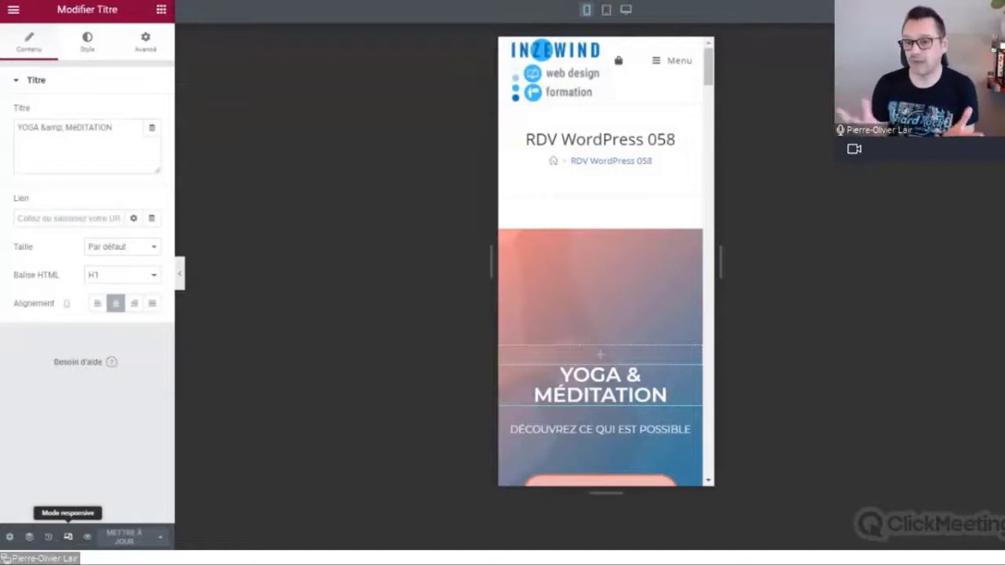
mouse_move(709, 69)
left_mouse_down()
mouse_move(709, 242)
mouse_move(722, 252)
mouse_move(697, 260)
mouse_move(709, 236)
mouse_move(709, 267)
mouse_move(707, 59)
left_mouse_up()
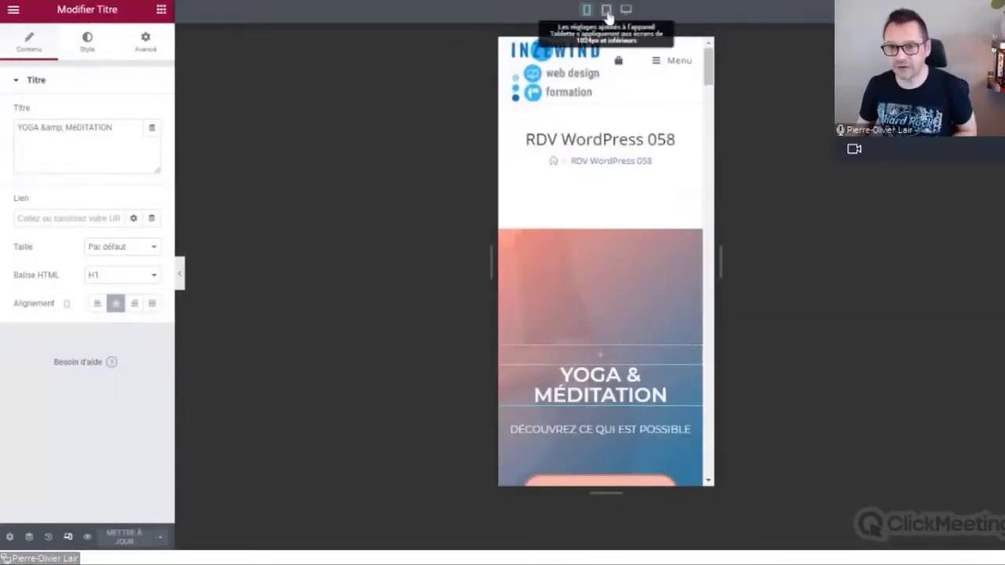
left_click(606, 10)
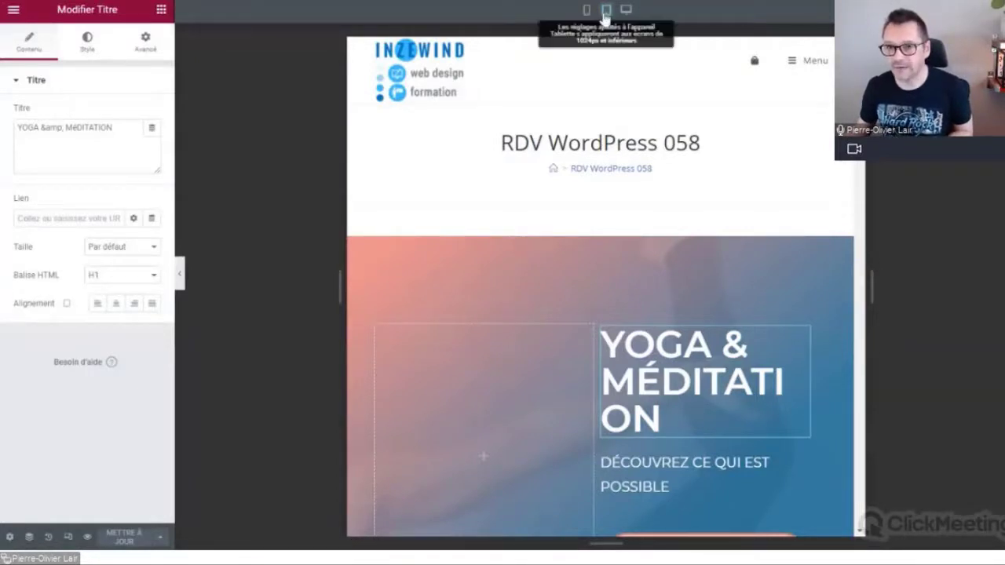
mouse_move(871, 284)
left_mouse_down()
mouse_move(920, 281)
mouse_move(863, 279)
left_mouse_up()
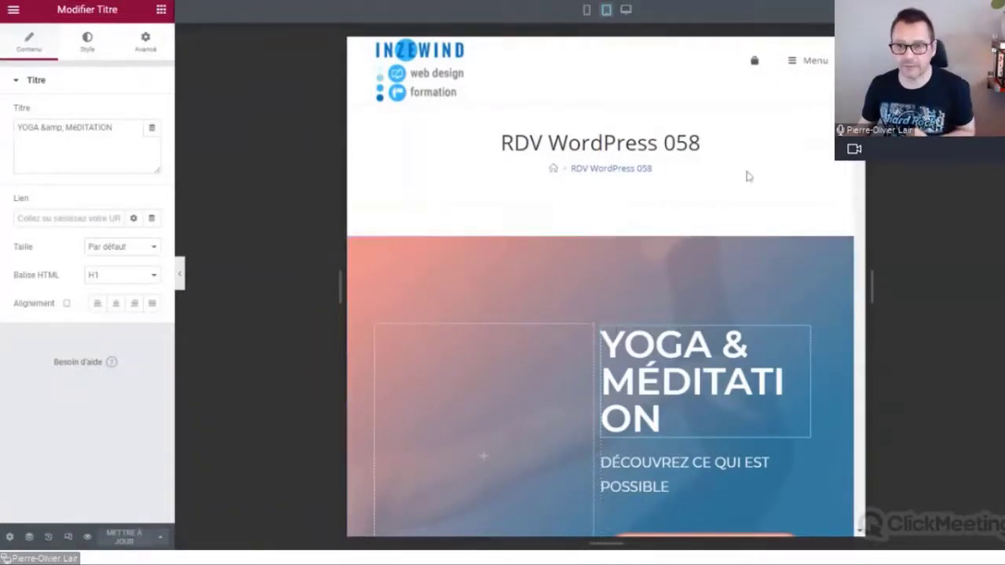
- Return to the mobile preview, widen it slightly to test how the title wraps, and narrow it back
left_click(586, 11)
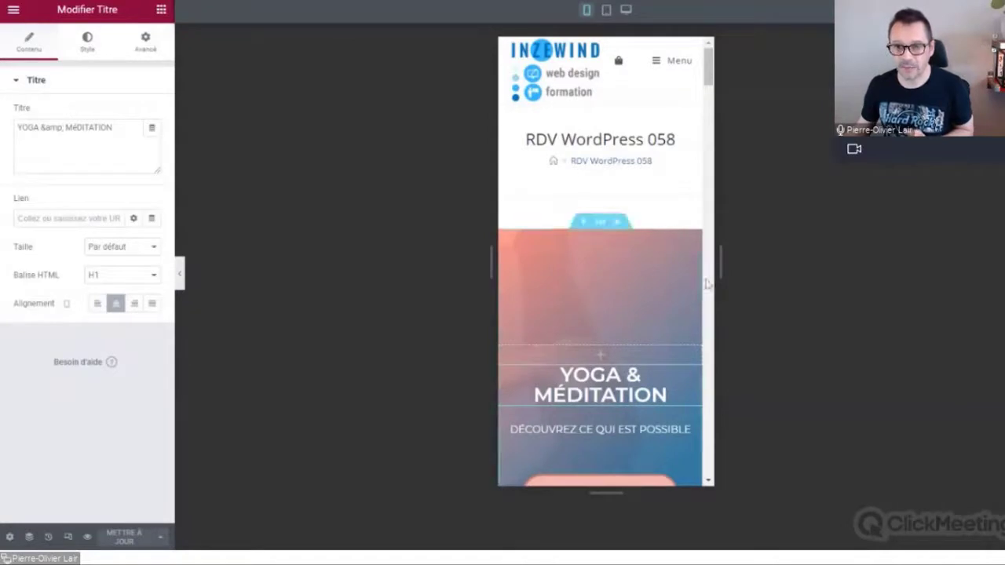
mouse_move(720, 262)
left_mouse_down()
mouse_move(774, 261)
mouse_move(709, 265)
left_mouse_up()
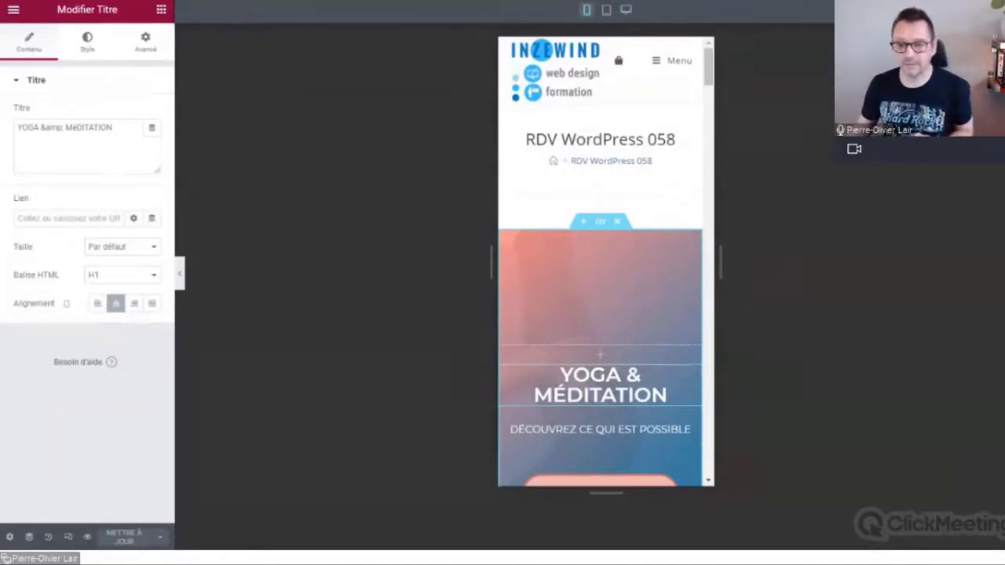
left_click_drag(720, 260, 747, 253)
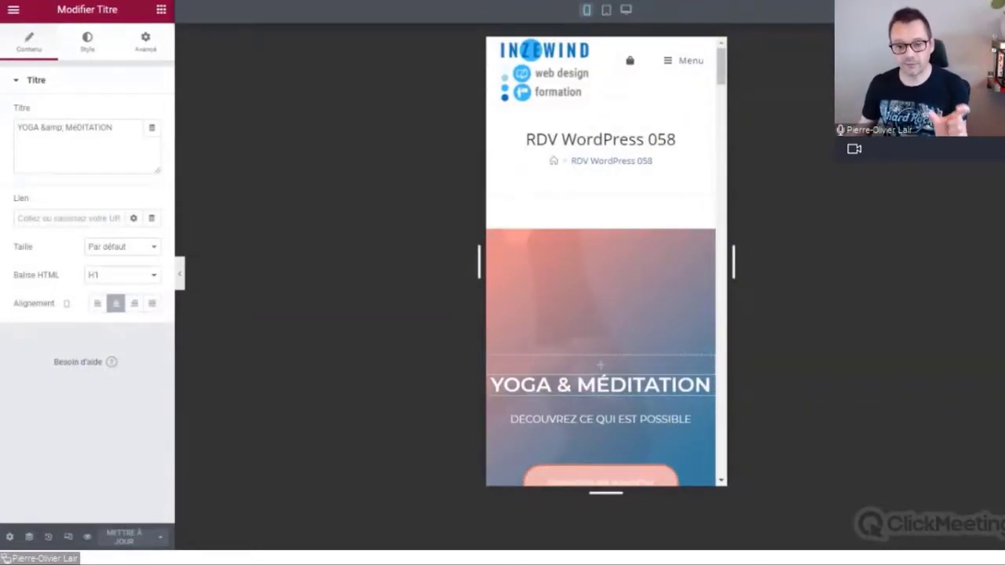
left_click_drag(733, 262, 721, 259)
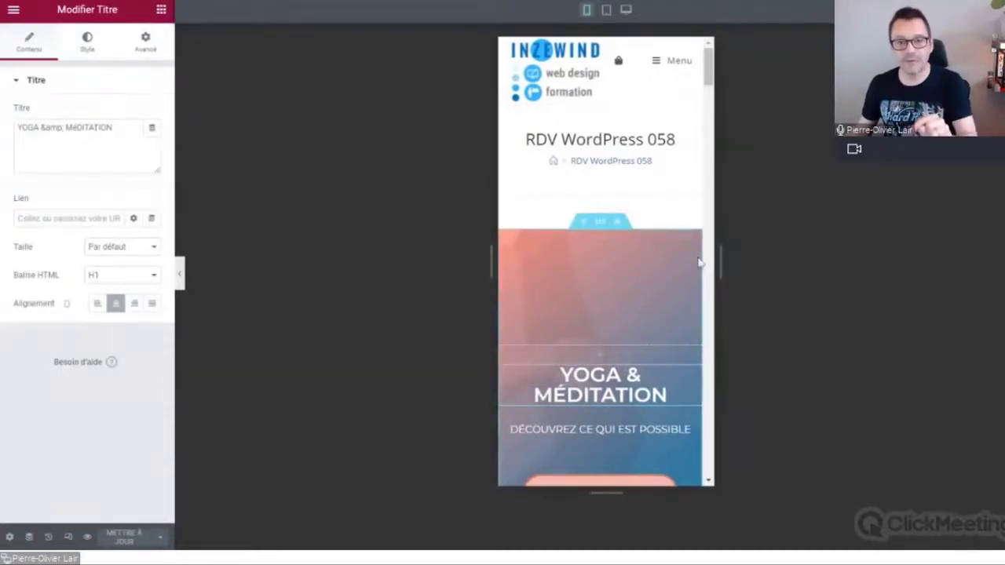
mouse_move(711, 76)
left_mouse_down()
mouse_move(711, 91)
mouse_move(711, 69)
left_mouse_up()
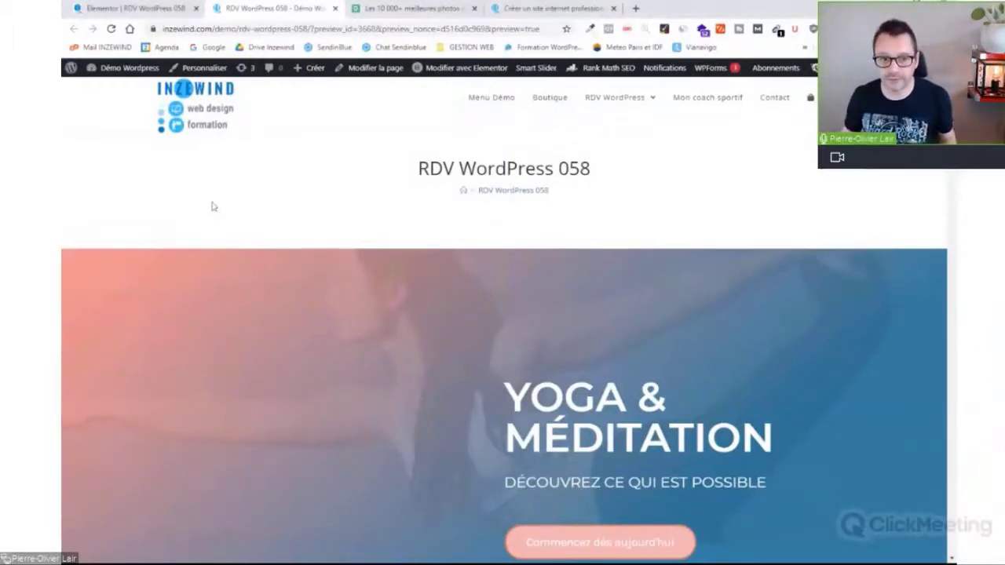
- Look over the hero section in the page's browser preview and narrow the browser window to phone width
scroll(212, 206, "down", 1)
scroll(950, 197, "down", 5)
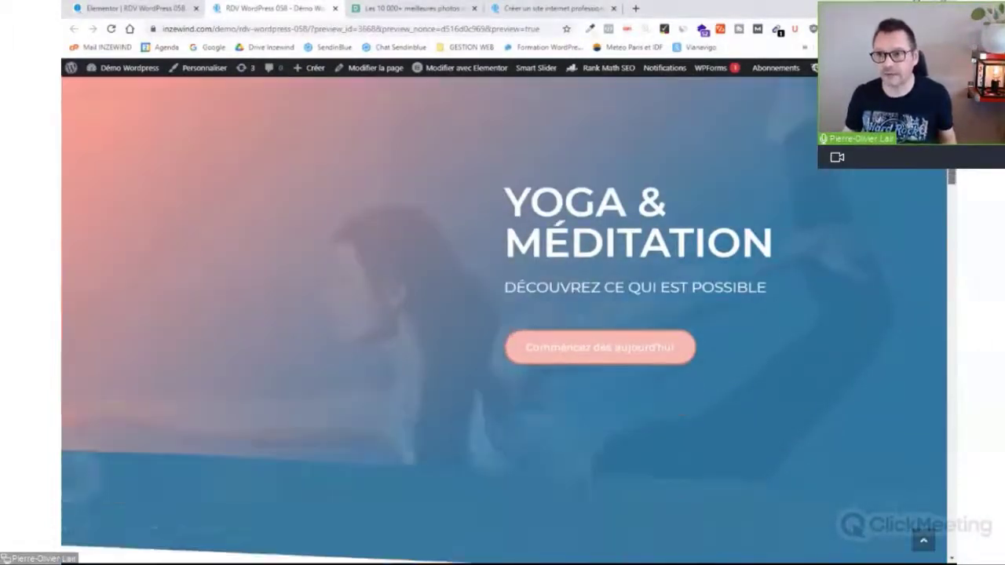
scroll(950, 196, "up", 5)
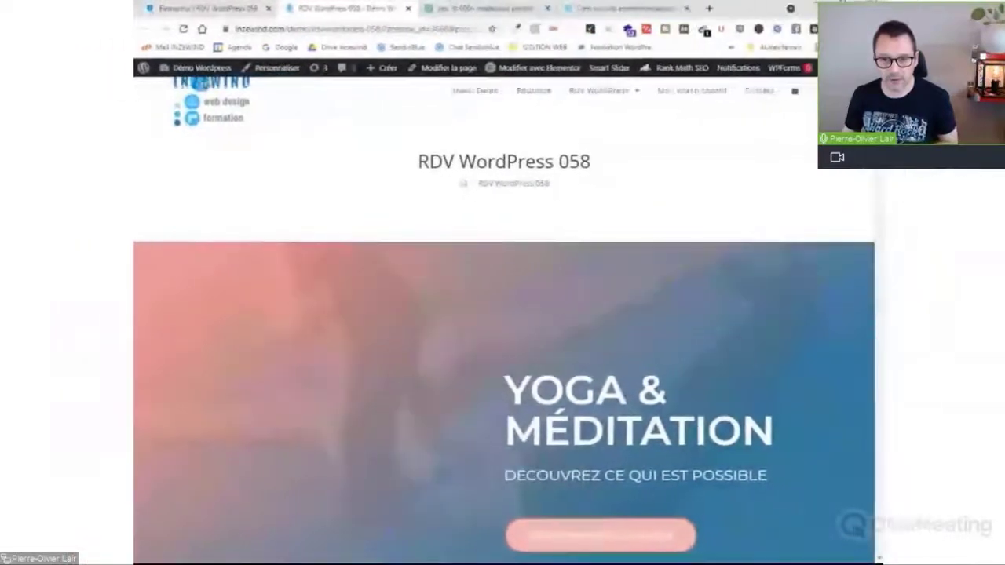
left_click_drag(808, 314, 653, 313)
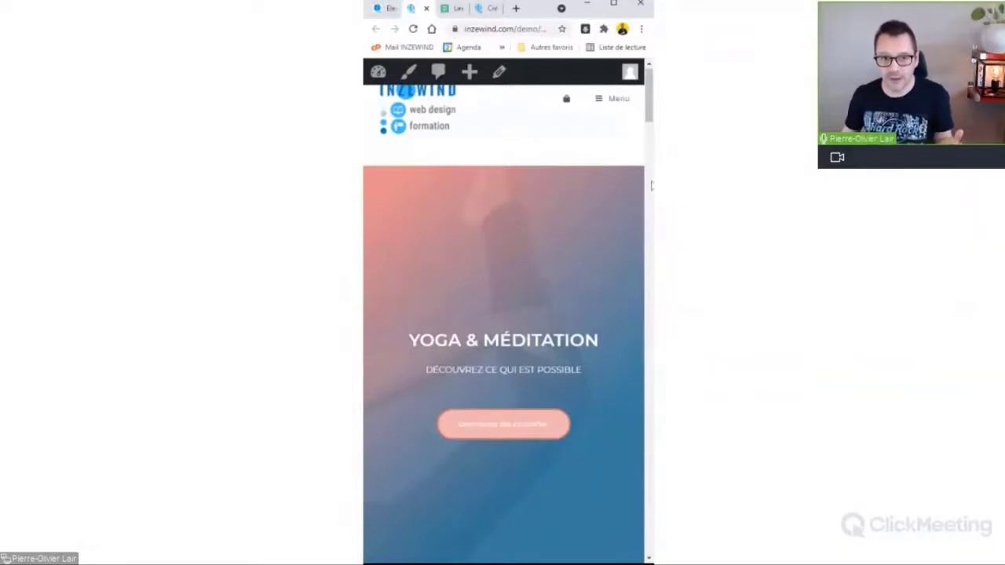
- Examine the page's narrow layout from the header to the yoga introduction, and widen the browser window again
scroll(651, 186, "up", 1)
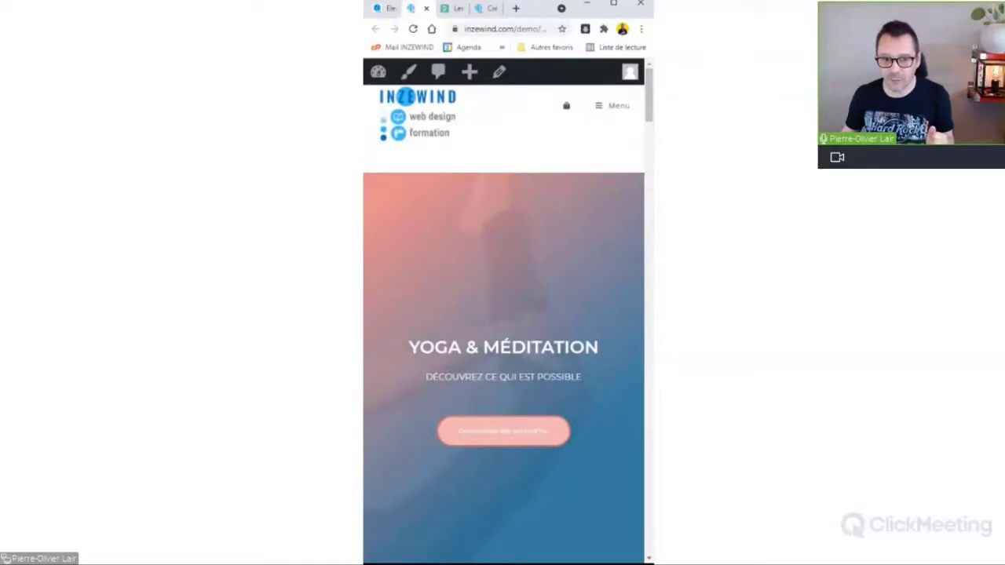
scroll(503, 313, "down", 10)
scroll(503, 314, "up", 6)
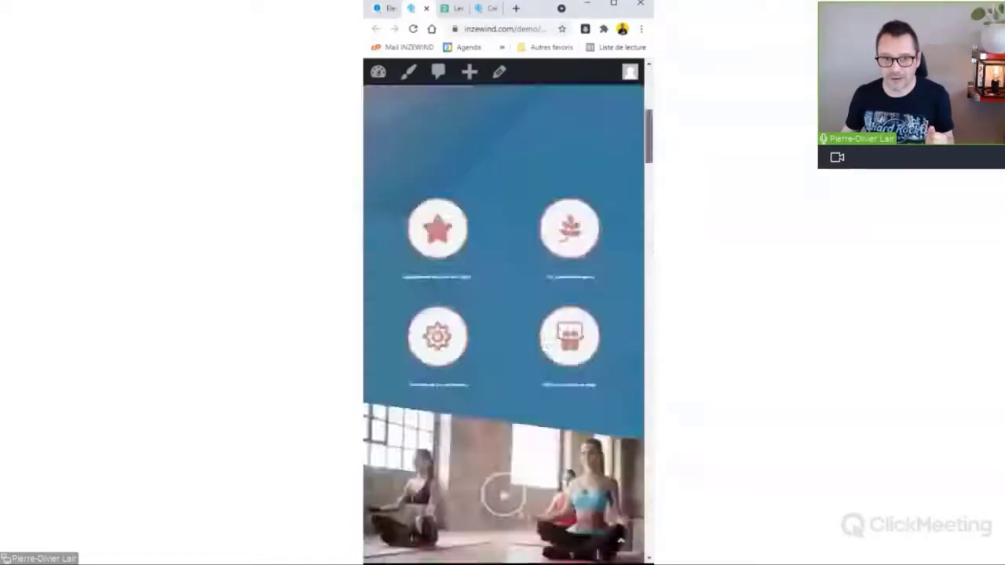
scroll(620, 540, "up", 6)
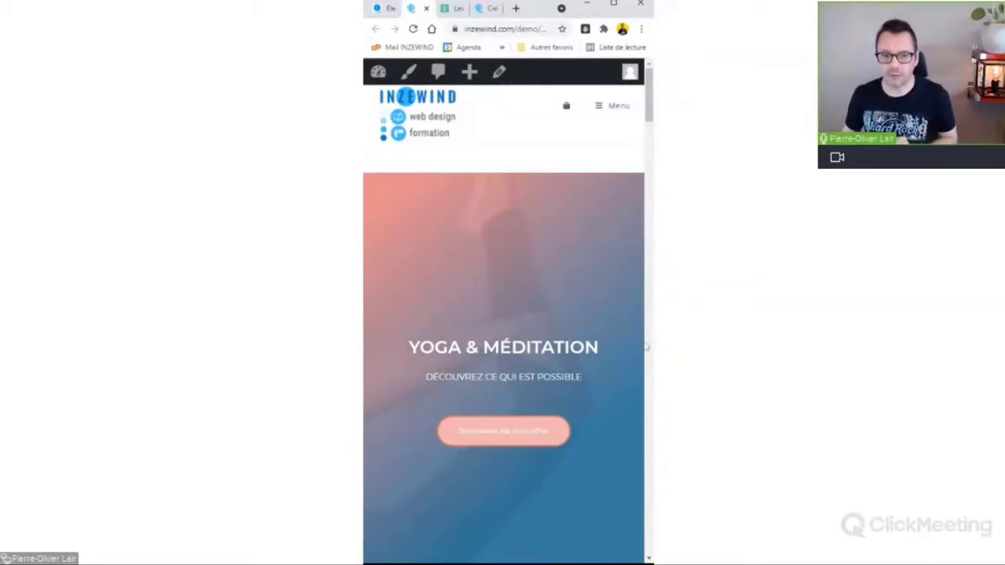
scroll(503, 314, "down", 8)
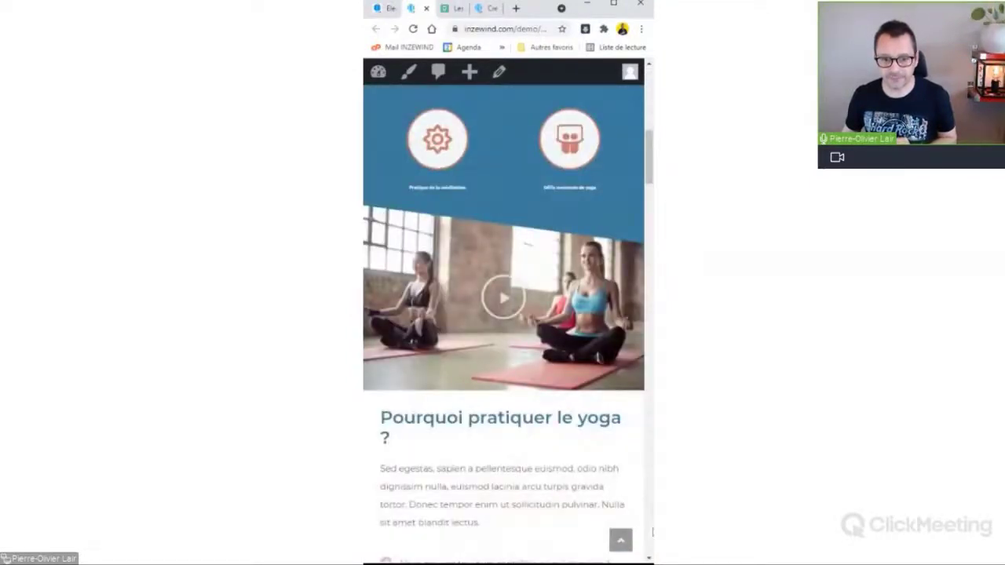
left_click_drag(653, 554, 910, 561)
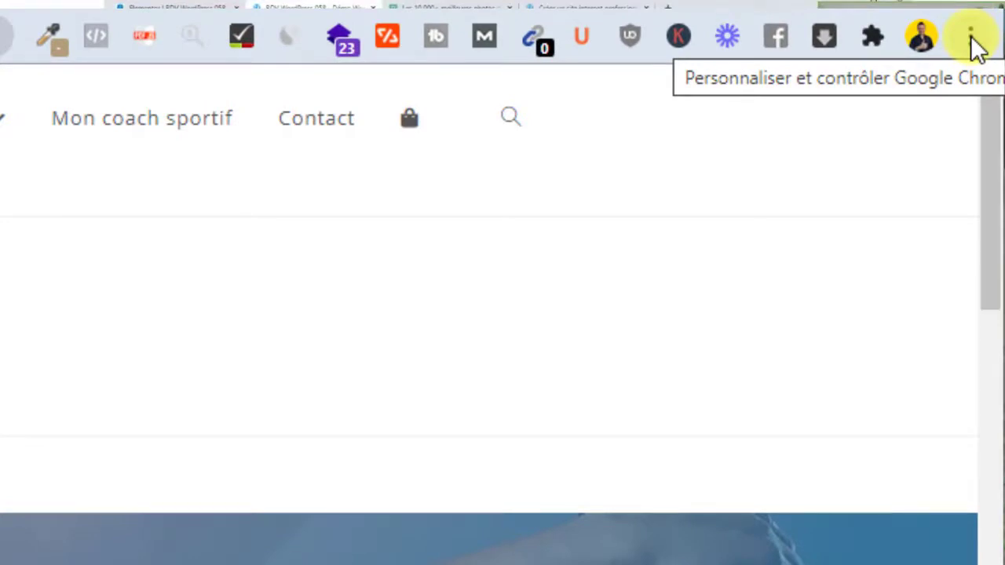
- Open Chrome's developer tools and look over the icon section in the emulated iPhone X view
left_click(973, 43)
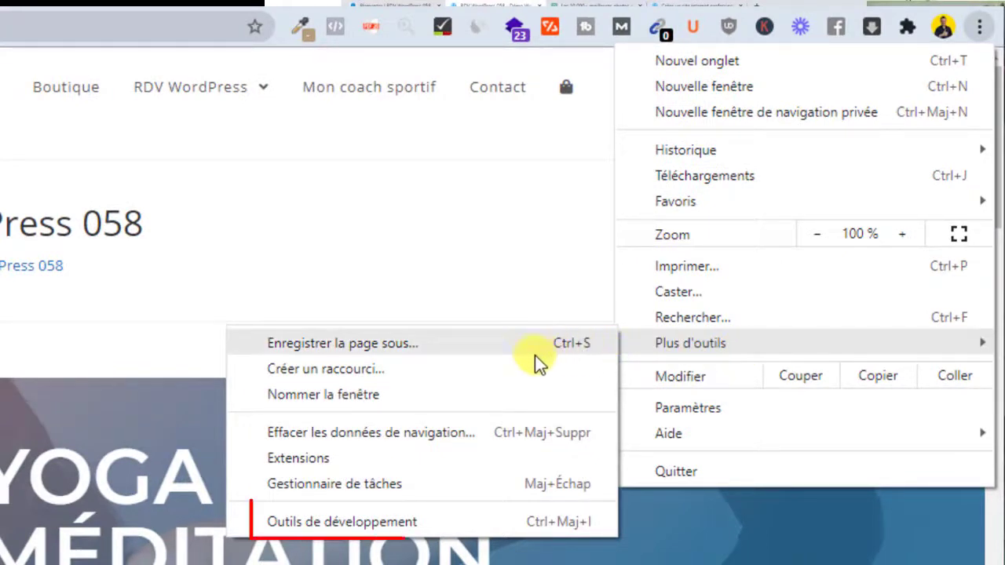
left_click(442, 529)
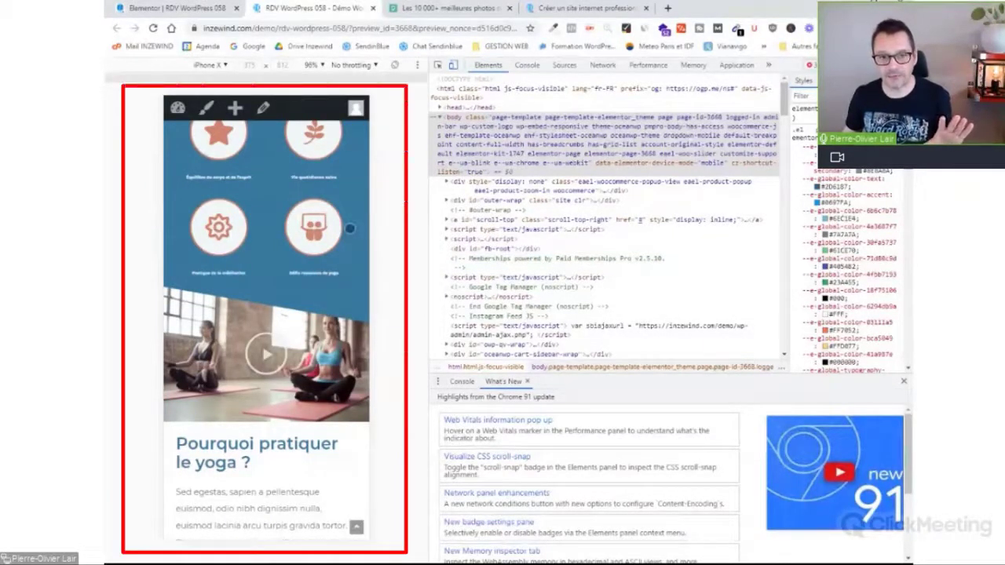
scroll(313, 260, "down", 1)
left_click_drag(312, 260, 326, 321)
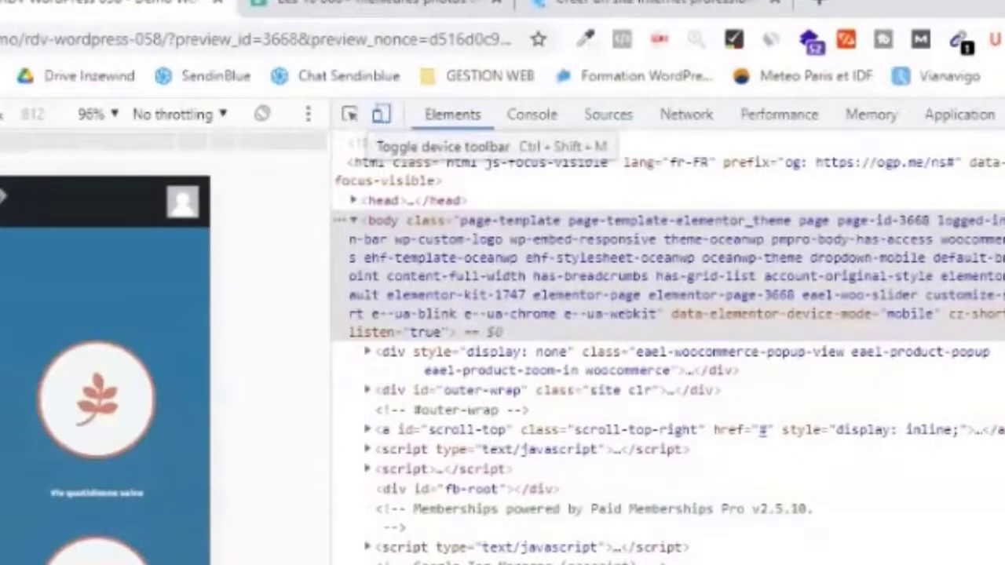
- Toggle the device emulation off and back on
left_click(382, 114)
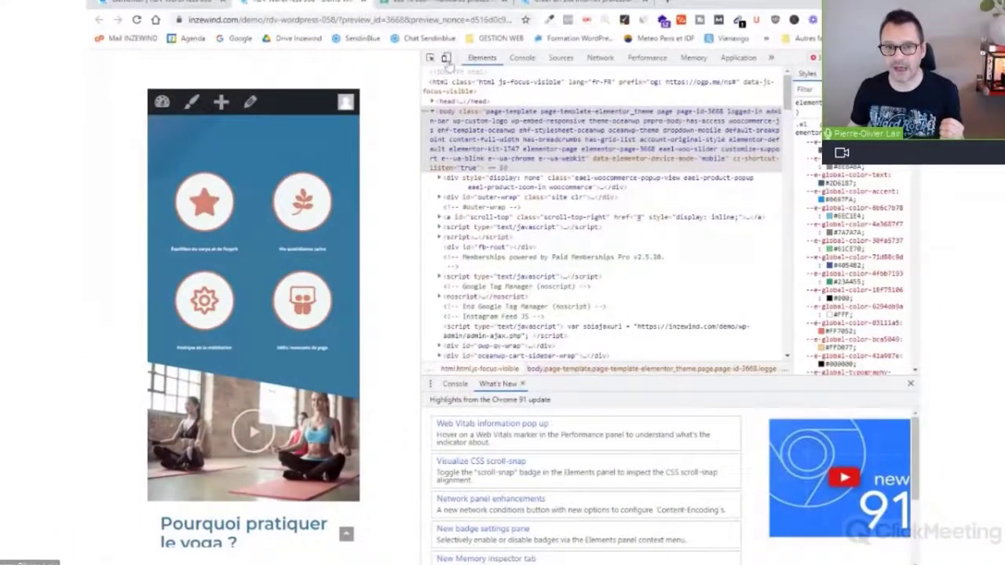
left_click(446, 58)
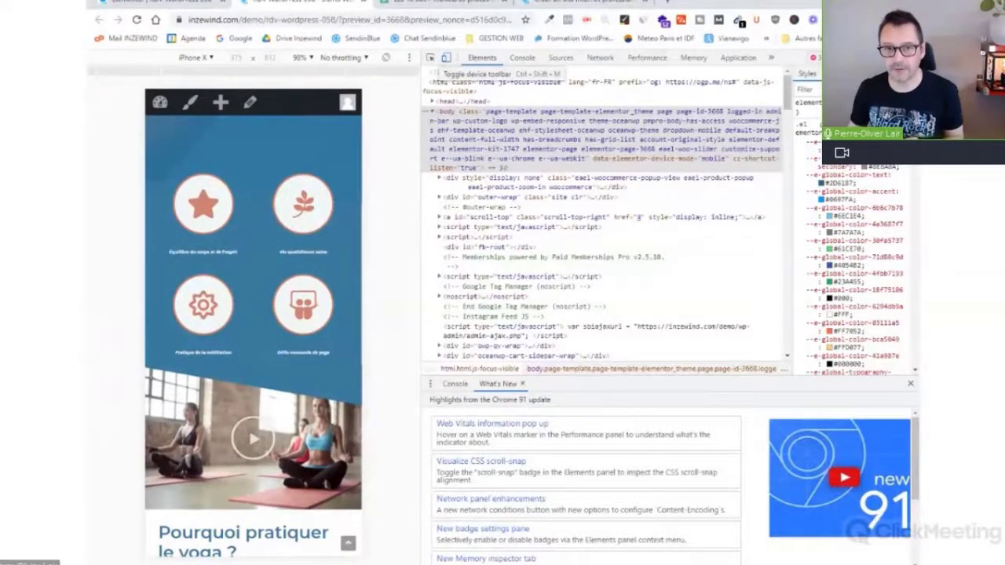
- Leave the device emulation, then close and reopen the developer tools to compare the full-width page with the iPhone X view
left_click(446, 58)
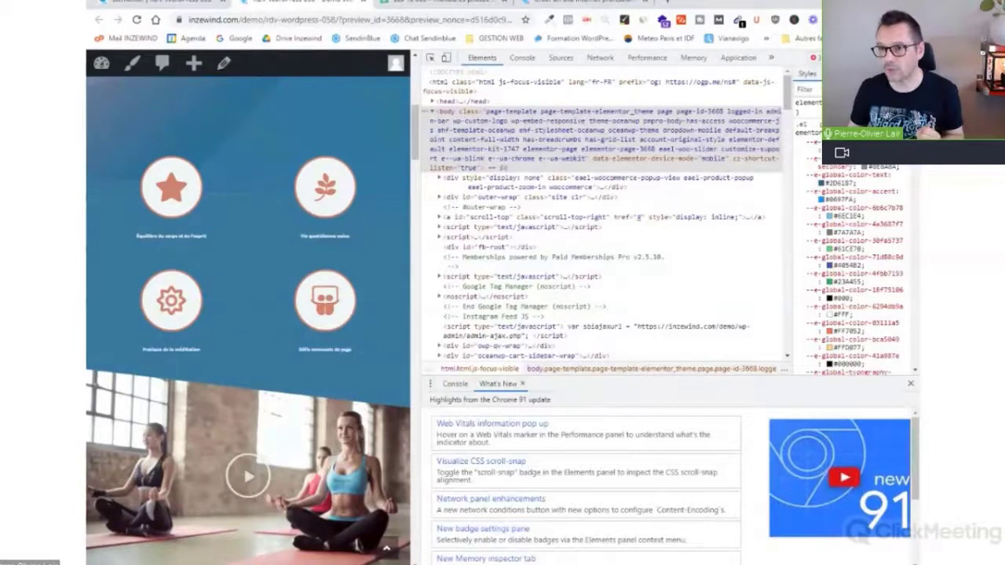
key("F12")
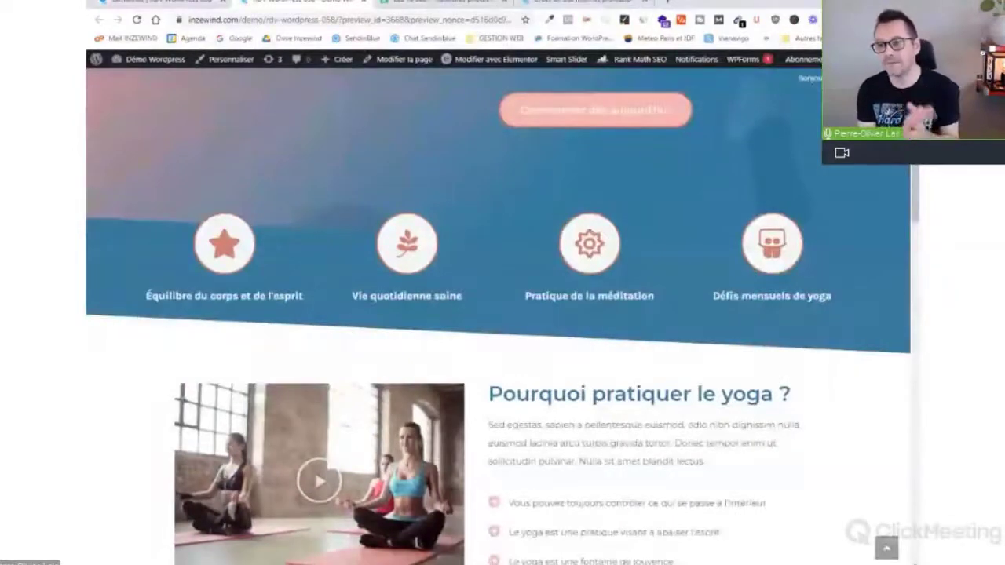
key("F12")
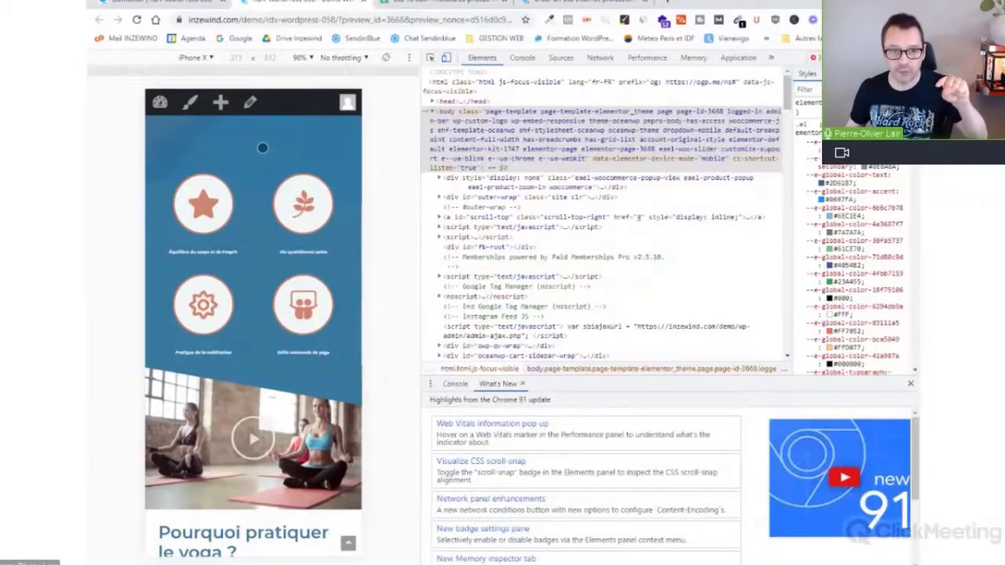
- Examine the emulated iPhone X layout from the icon section down to the "Essayer l'une de nos séries" section
scroll(262, 172, "down", 1)
mouse_move(262, 194)
left_mouse_down()
mouse_move(268, 290)
mouse_move(264, 192)
mouse_move(267, 274)
mouse_move(267, 201)
left_mouse_up()
left_click_drag(264, 308, 257, 185)
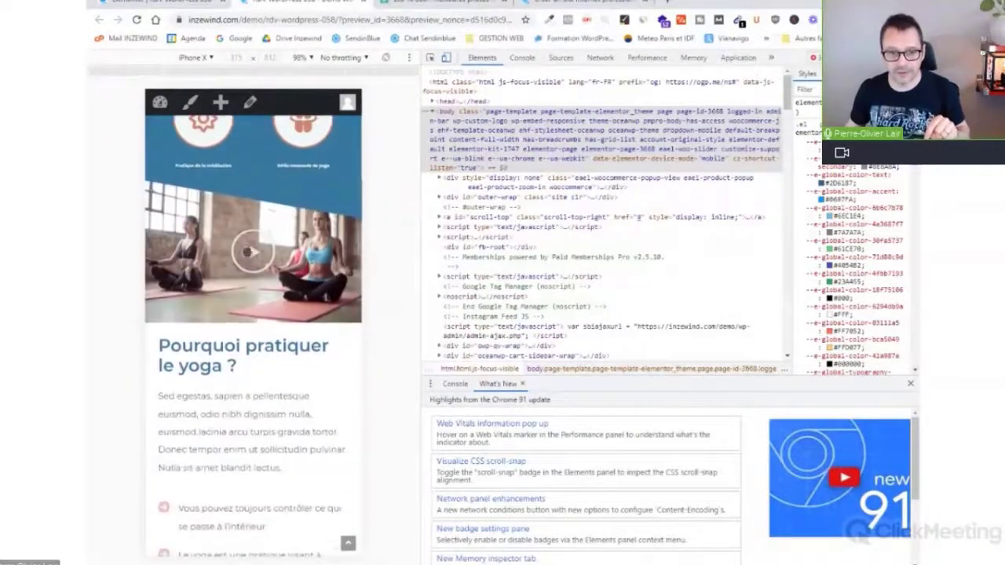
scroll(273, 353, "down", 3)
scroll(278, 324, "down", 3)
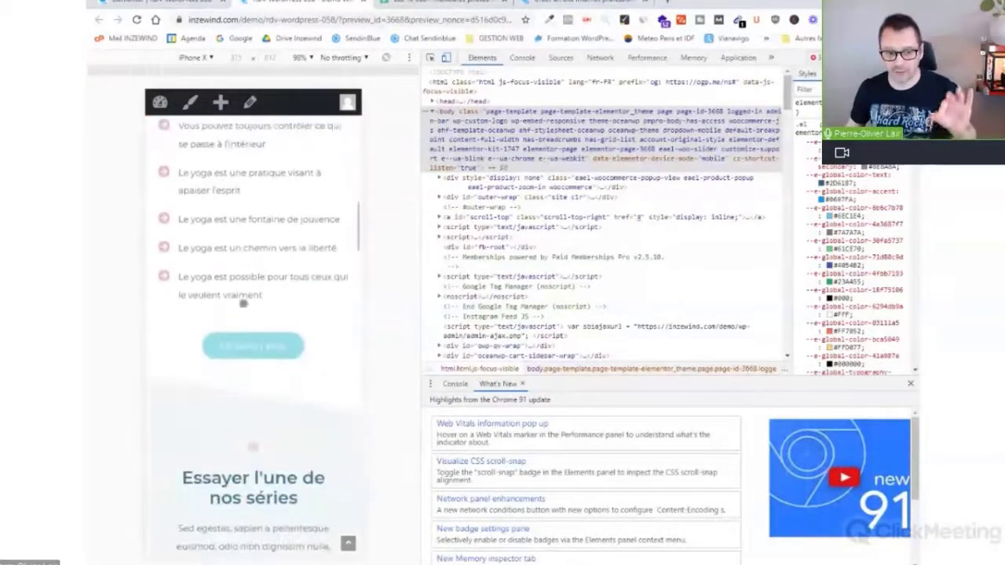
scroll(309, 267, "down", 1)
left_click_drag(310, 237, 311, 233)
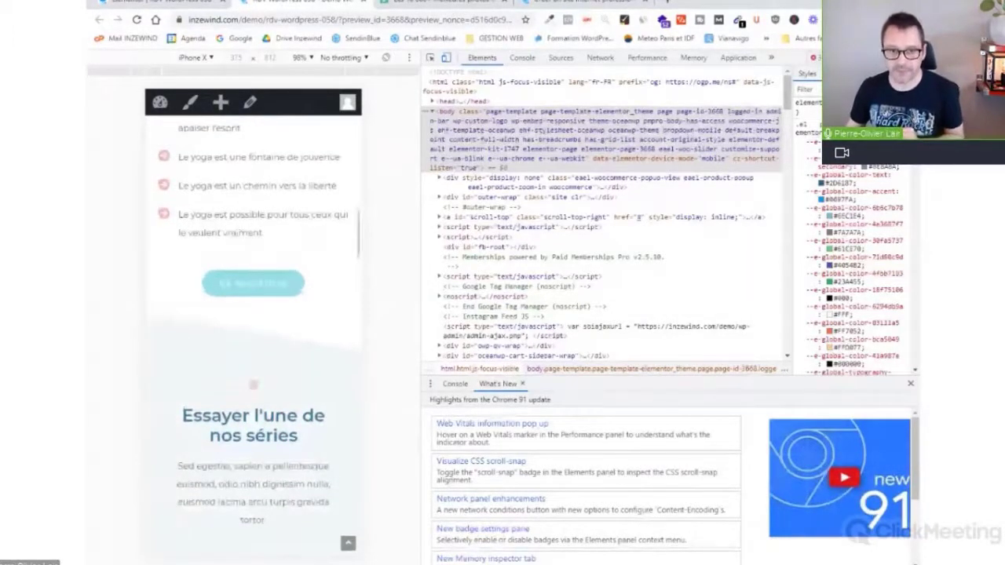
scroll(253, 324, "up", 10)
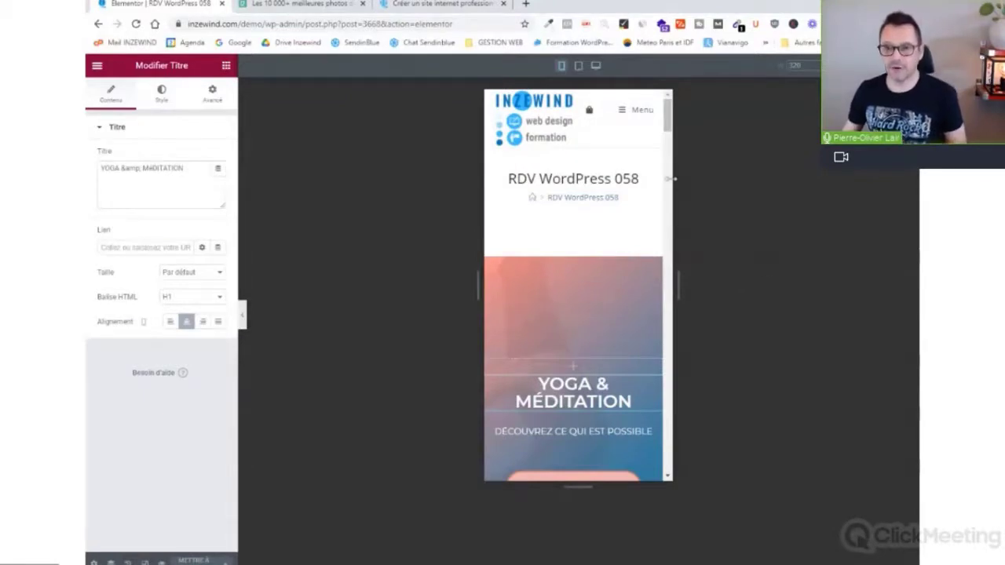
- Centre the "Commencez le yoga dès aujourd'hui et gratuitement" heading in Elementor's mobile view
scroll(668, 175, "down", 1)
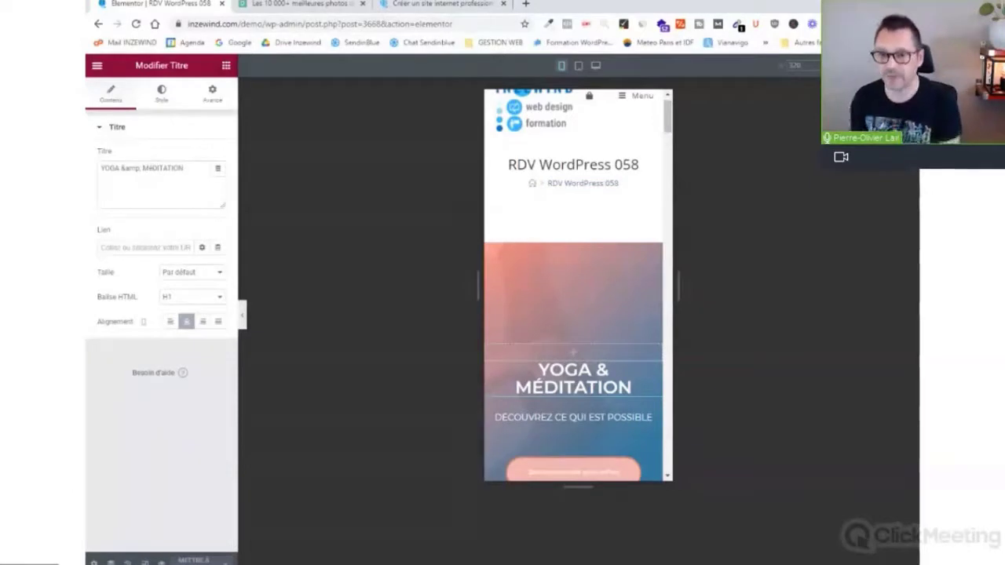
left_click_drag(667, 120, 665, 179)
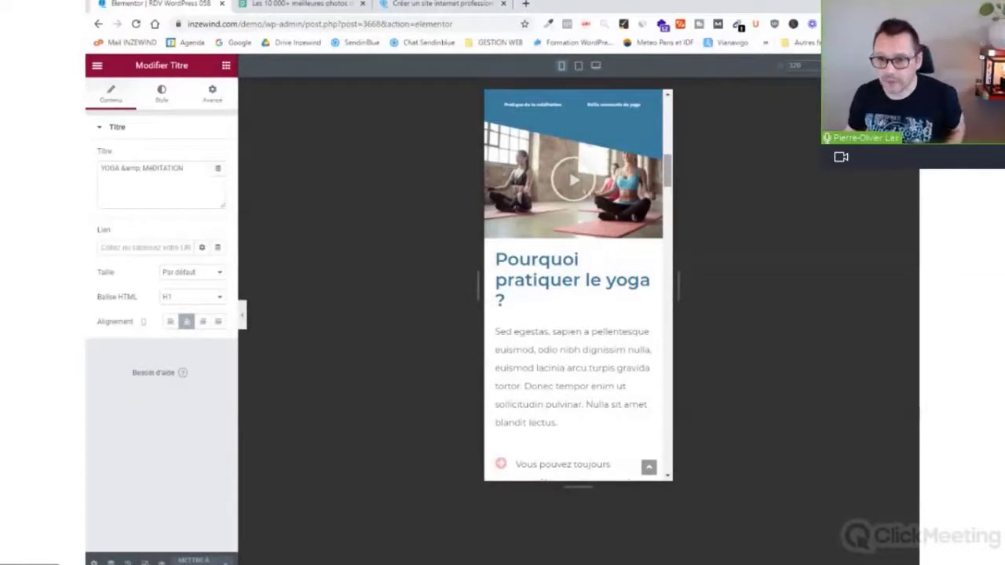
scroll(659, 225, "down", 10)
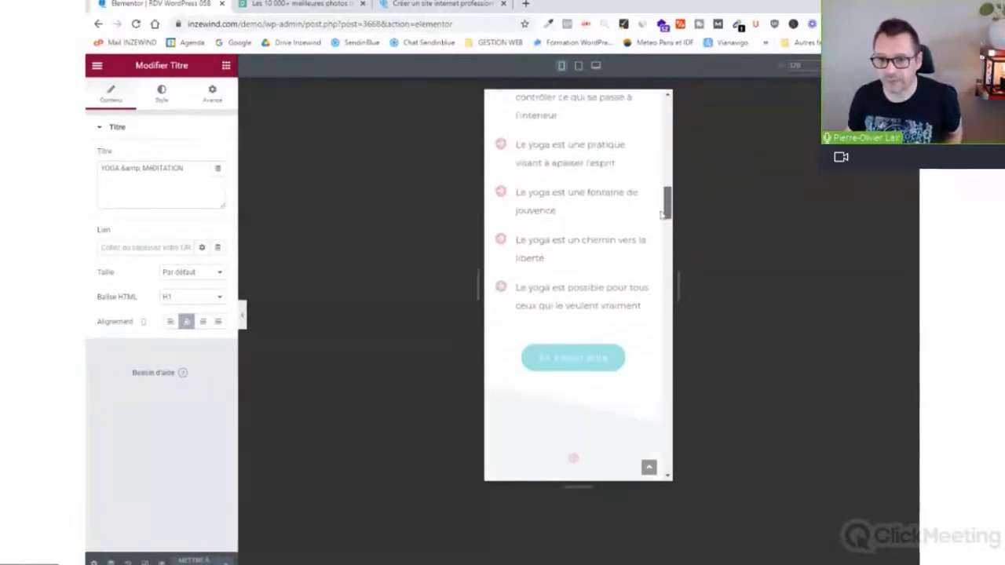
scroll(659, 225, "down", 10)
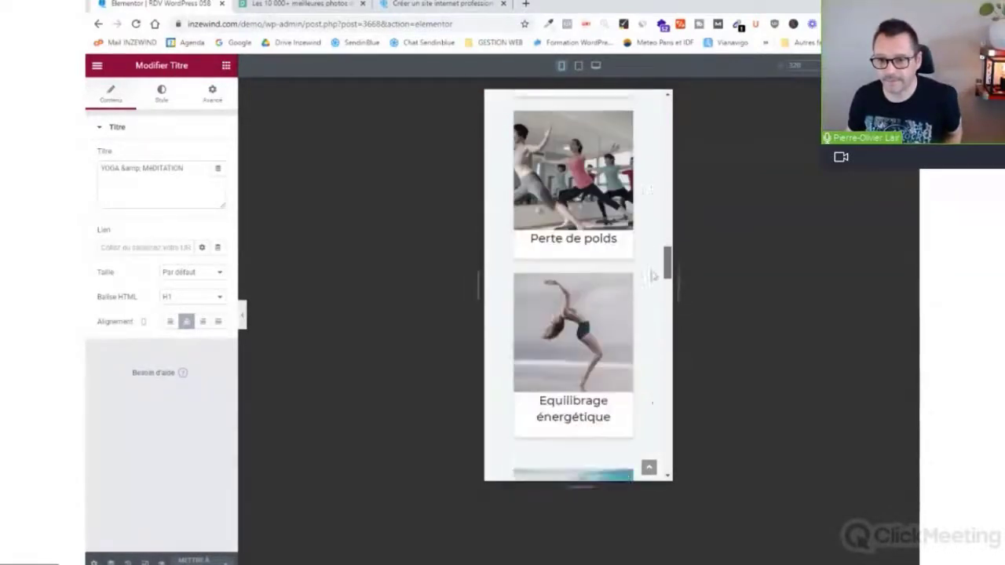
scroll(655, 295, "down", 10)
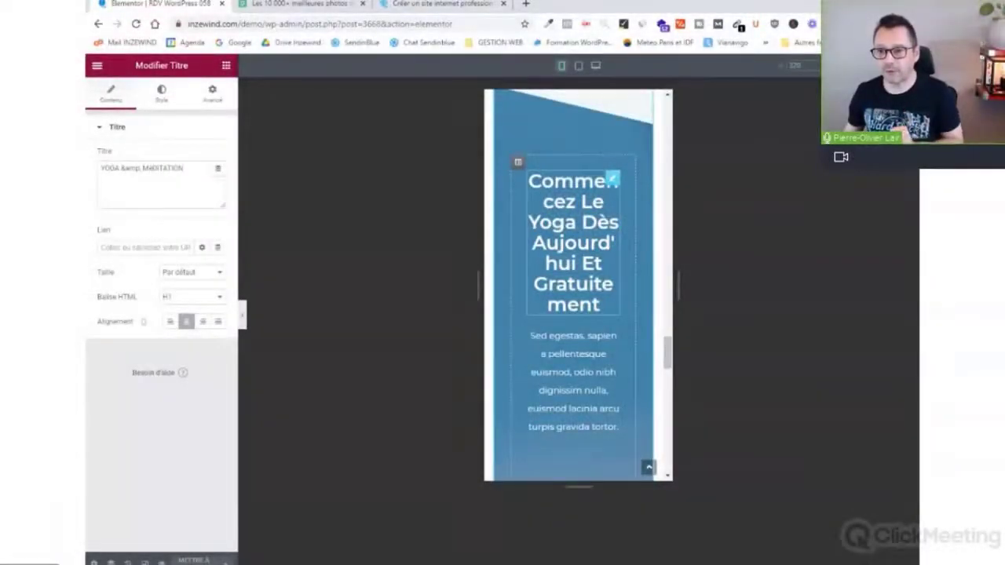
left_click(613, 179)
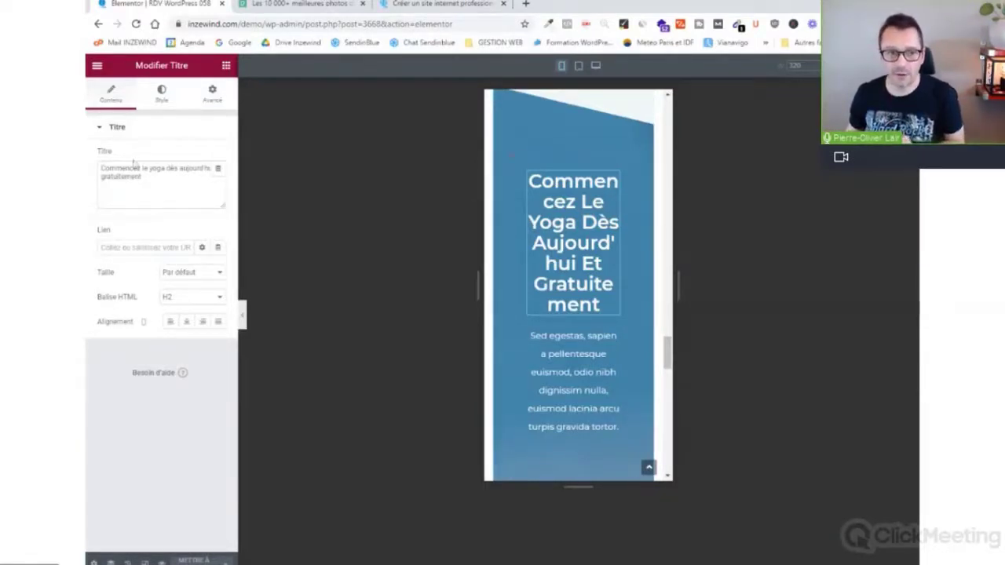
left_click_drag(142, 177, 100, 167)
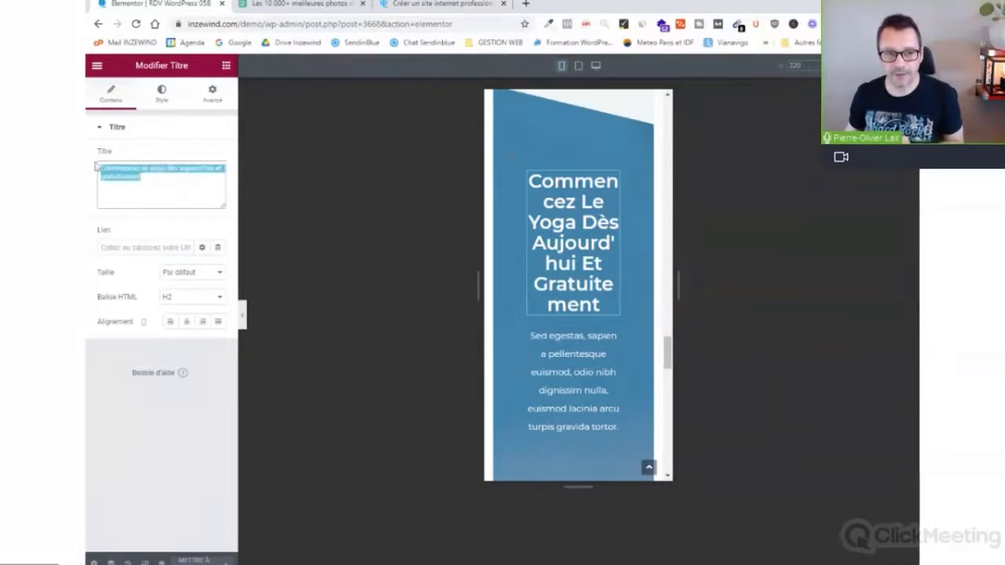
left_click(142, 178)
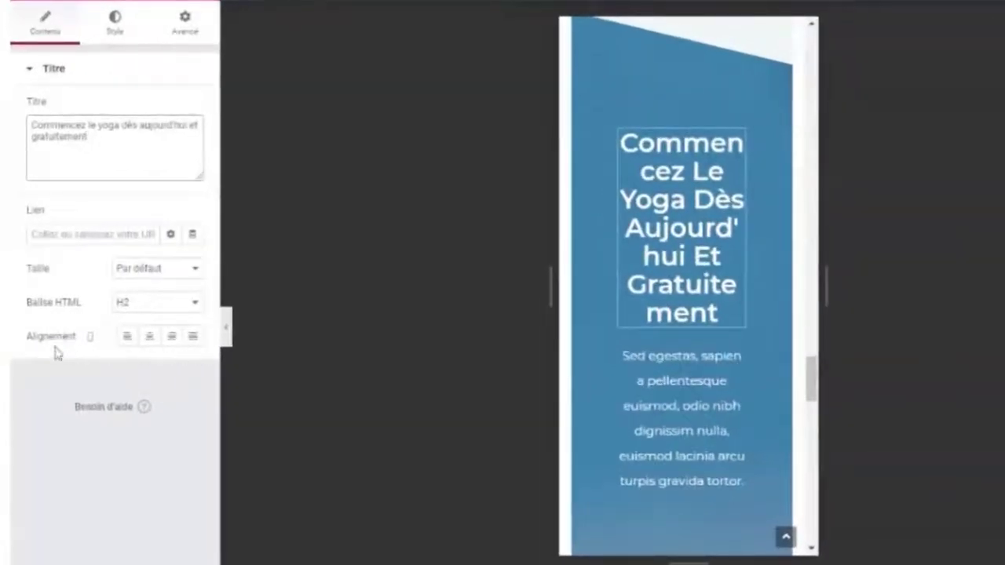
left_click(150, 337)
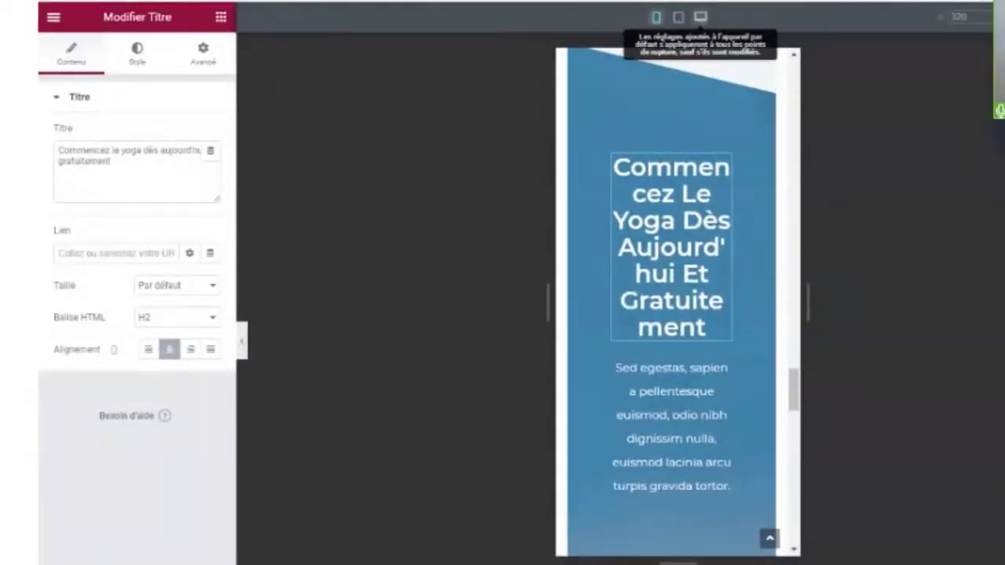
- Left-align the same heading in the desktop view, and return to the mobile view to compare its alignment setting
left_click(701, 18)
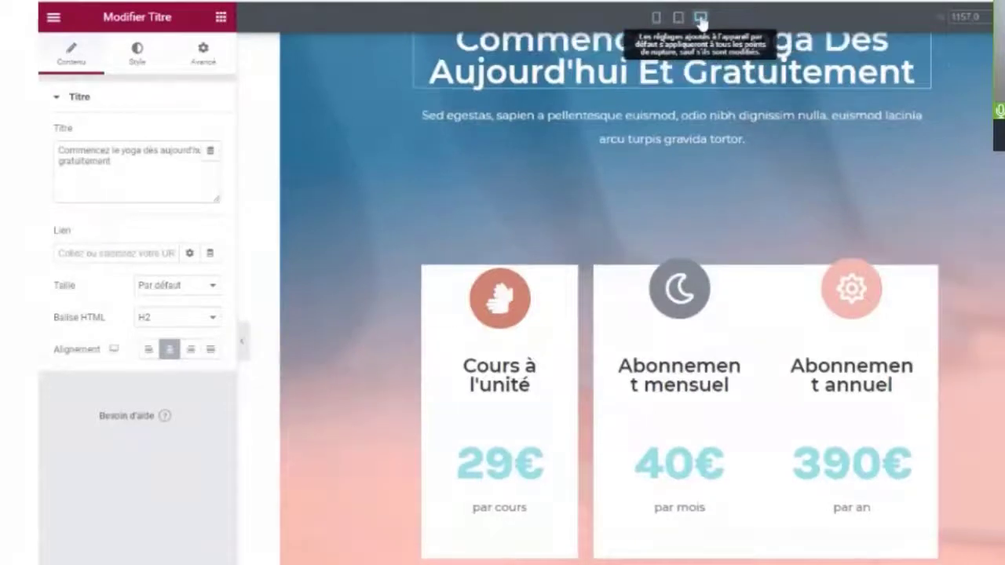
scroll(700, 73, "up", 4)
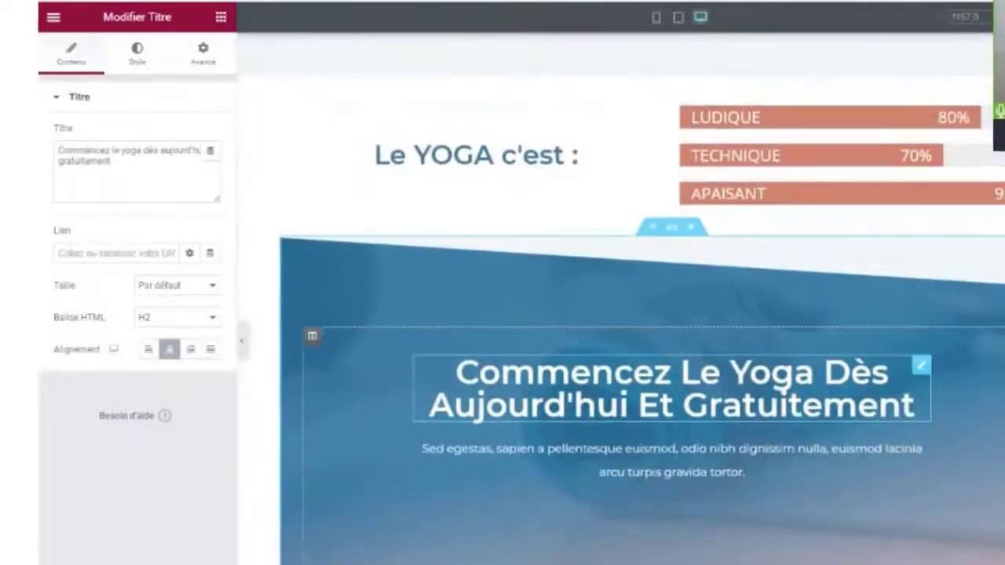
left_click(149, 351)
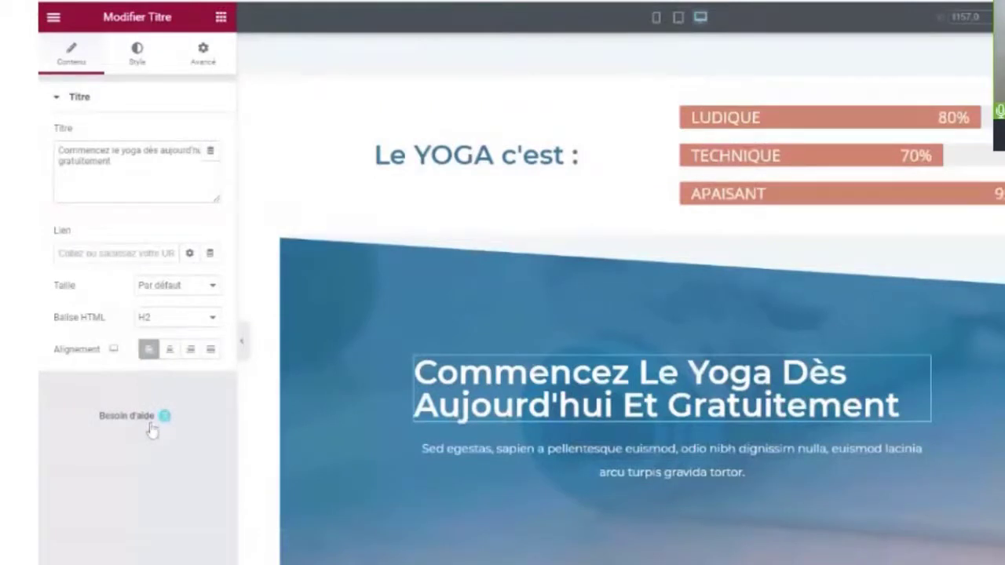
left_click(656, 19)
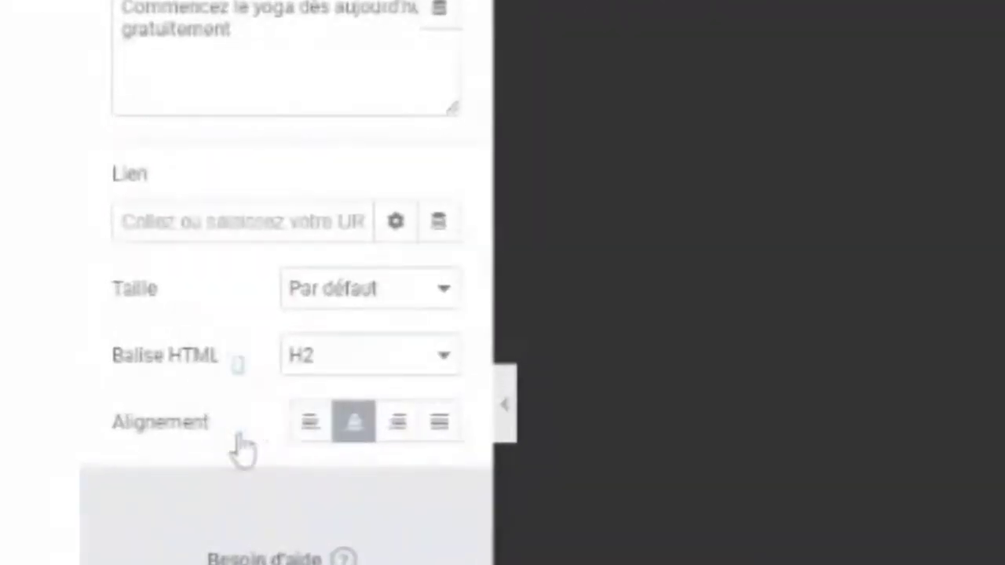
left_click(238, 437)
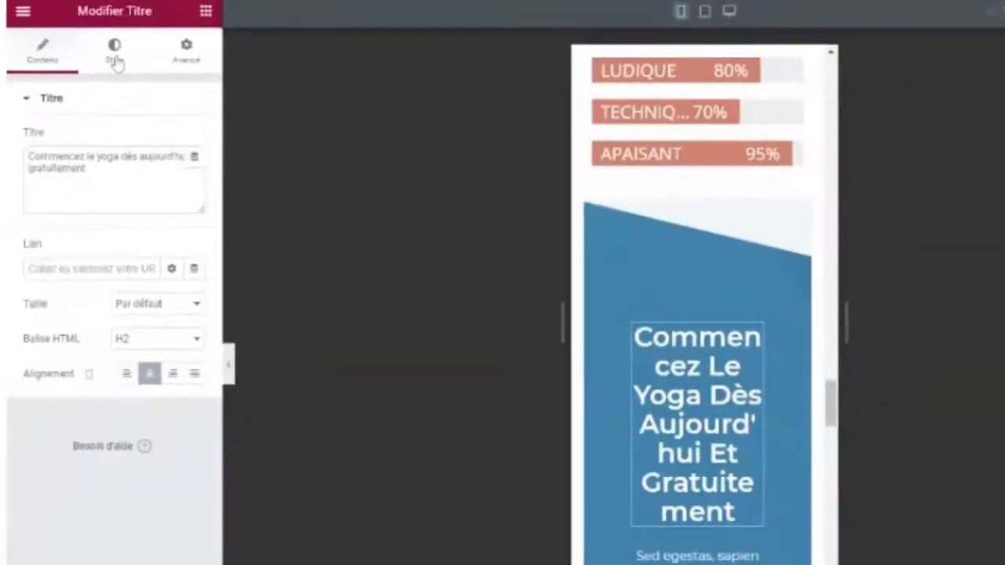
- Set the heading's text colour to yellow #FFED00 while in the mobile view
left_click(112, 56)
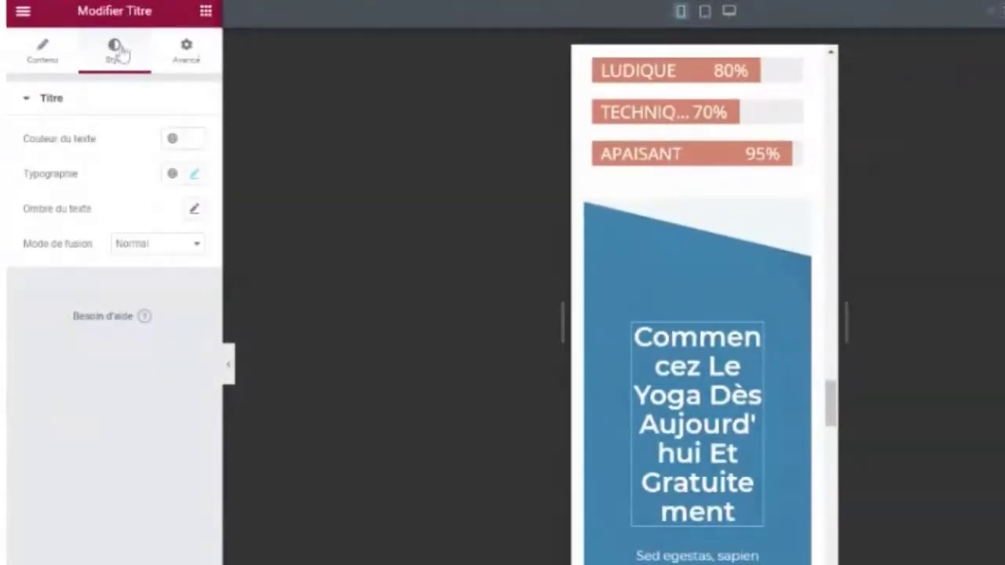
left_click(193, 144)
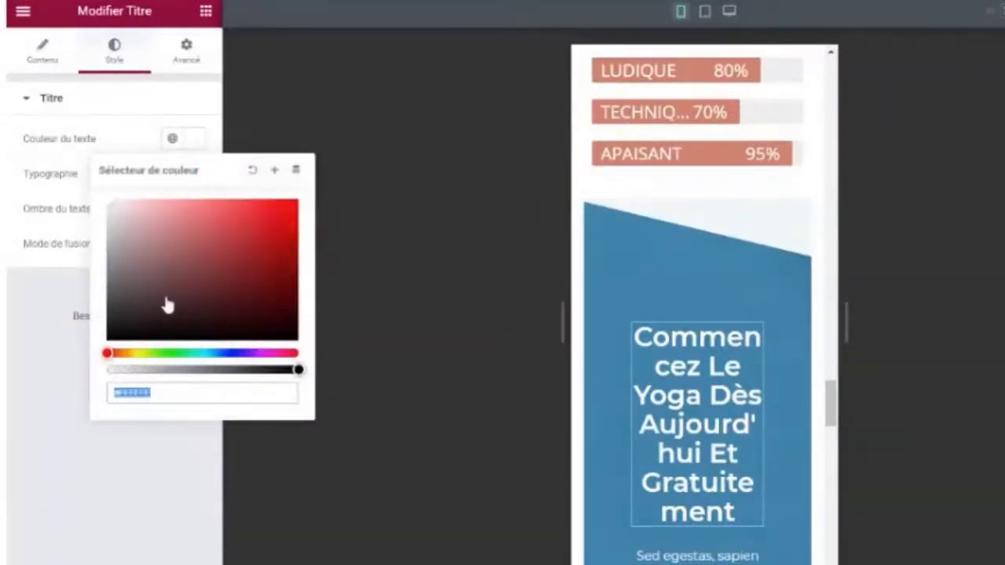
left_click(135, 354)
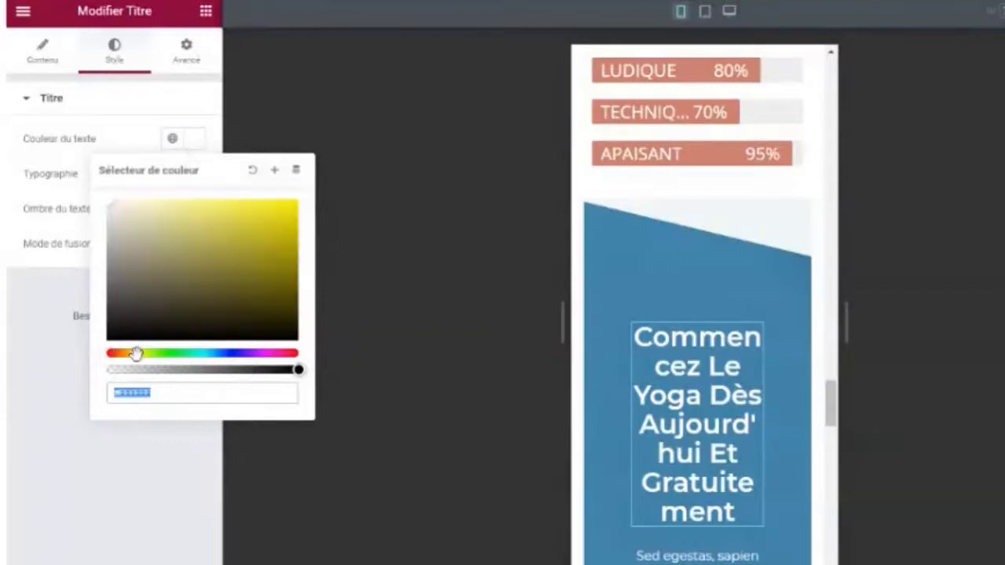
left_click_drag(201, 263, 318, 202)
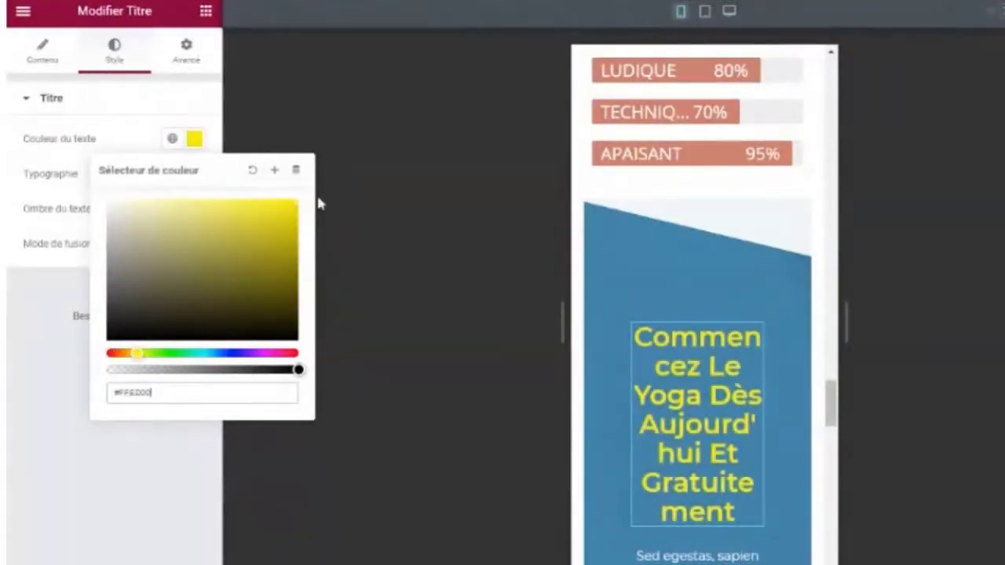
left_click(157, 109)
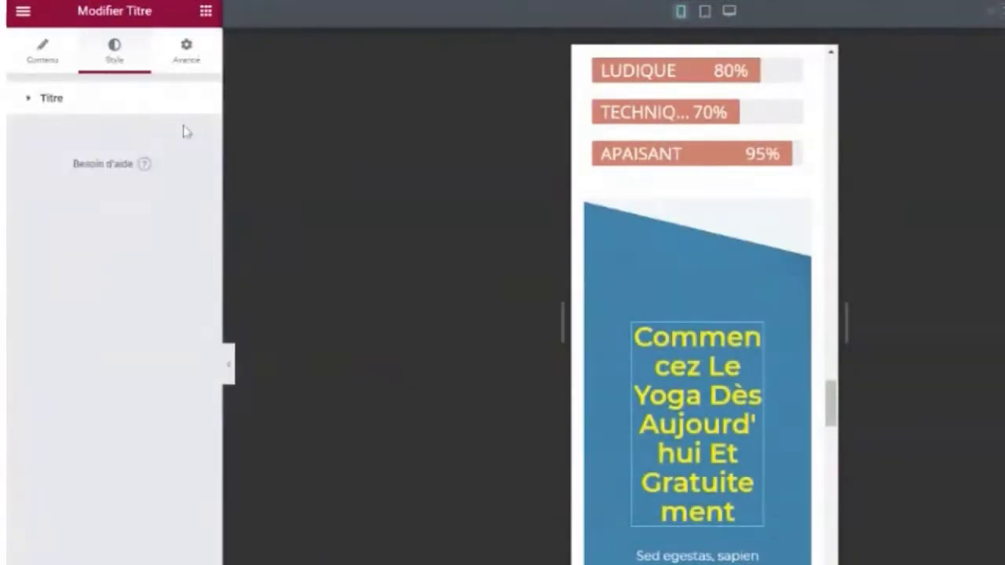
left_click(45, 102)
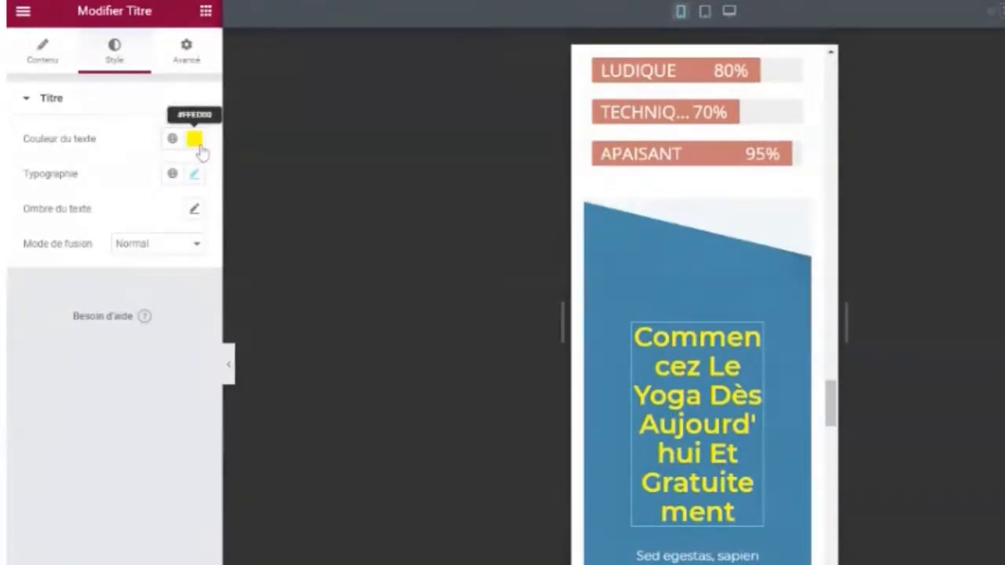
- Switch to the desktop view and compare the heading's alignment and text colour settings
left_click(729, 13)
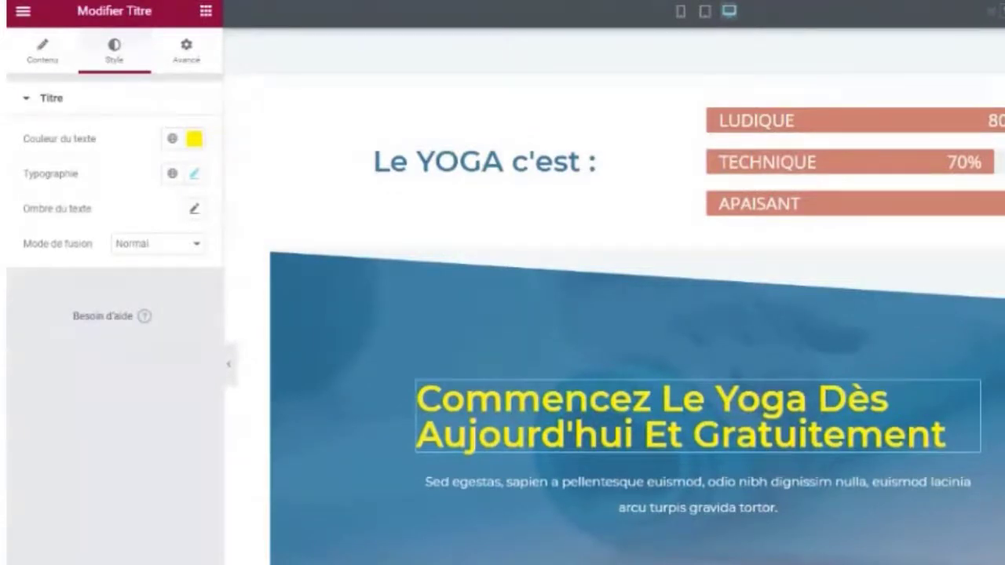
left_click(44, 62)
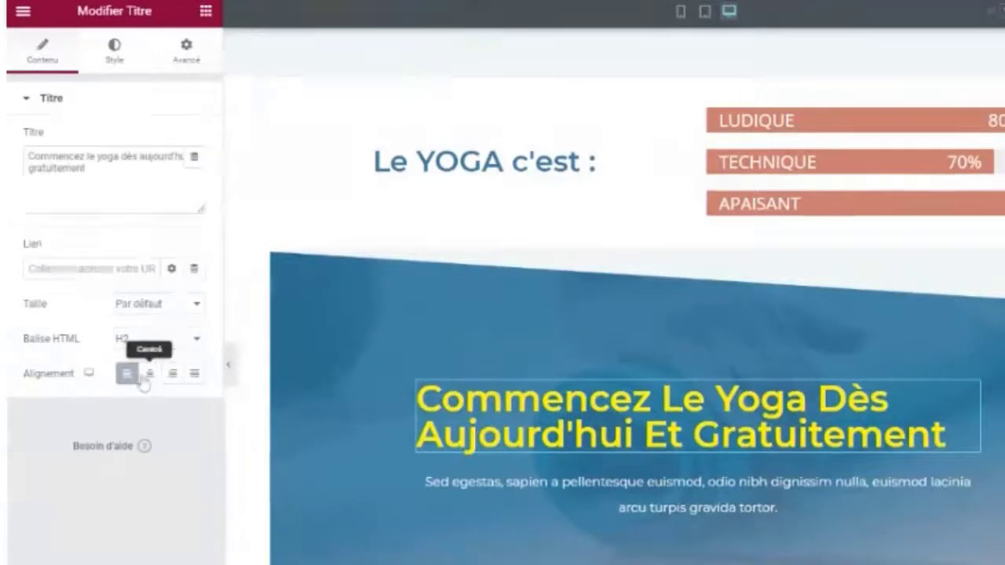
left_click(116, 47)
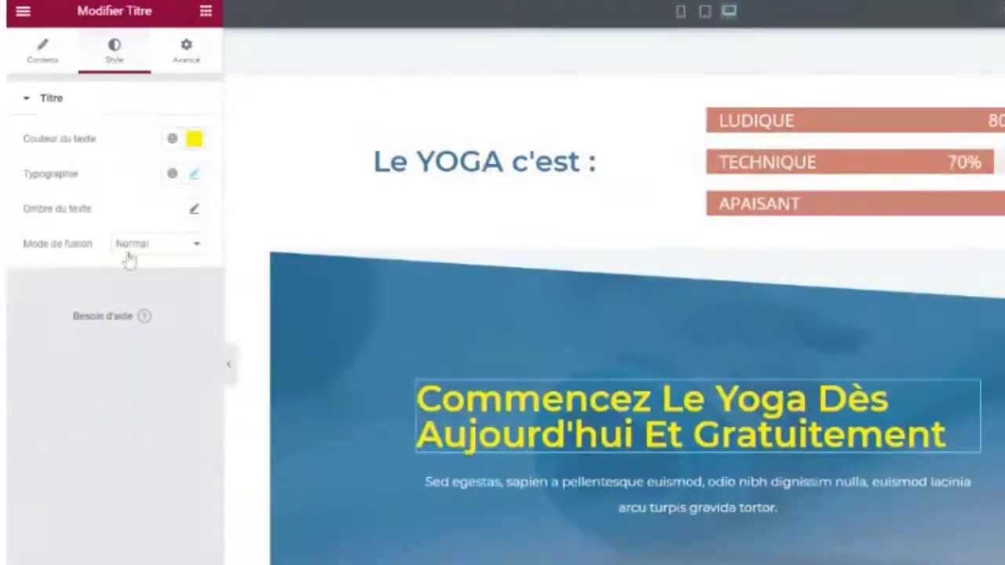
- Open the heading's typography settings and view the text size for mobile and again for desktop
left_click(194, 176)
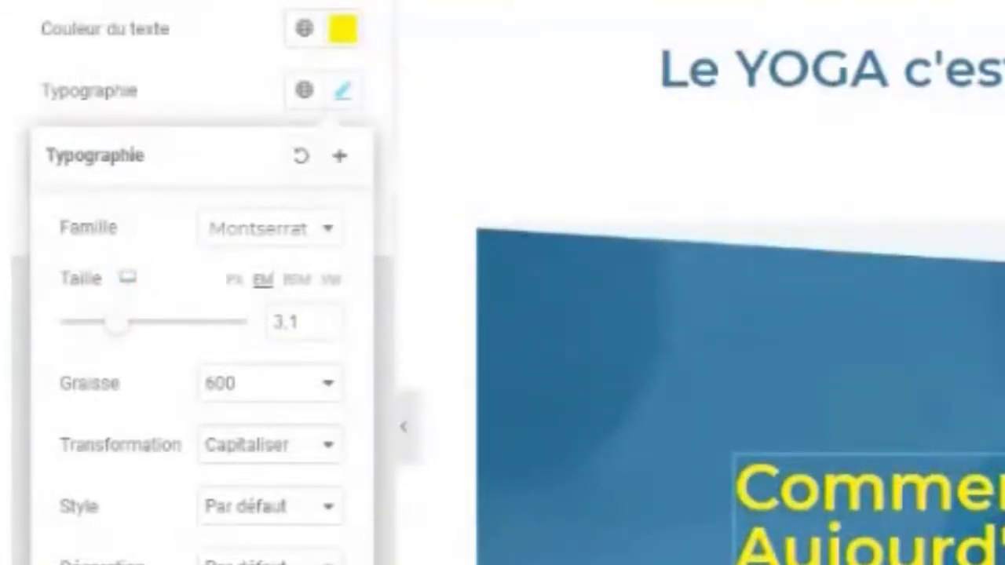
left_click(128, 286)
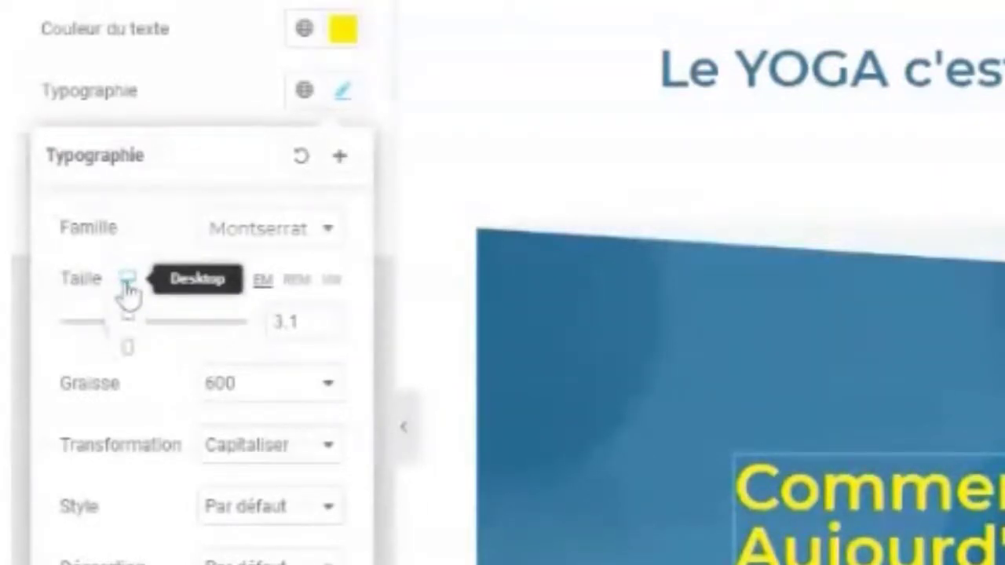
left_click(134, 355)
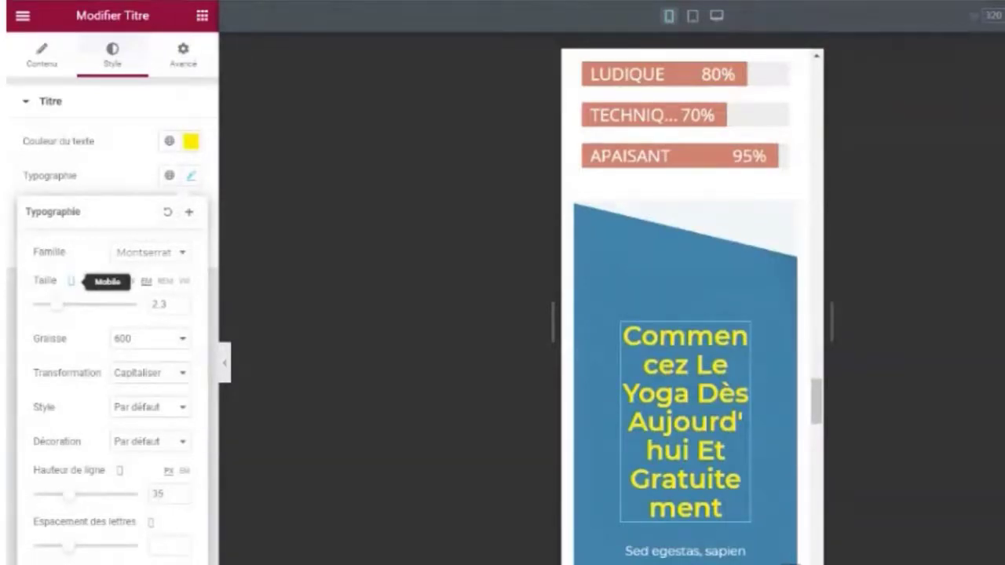
left_click(72, 282)
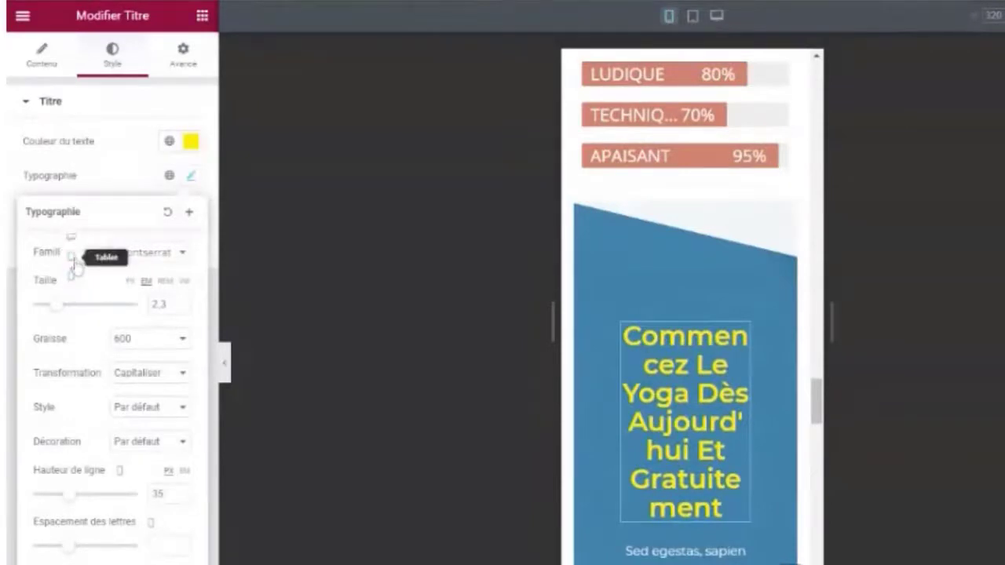
left_click(70, 238)
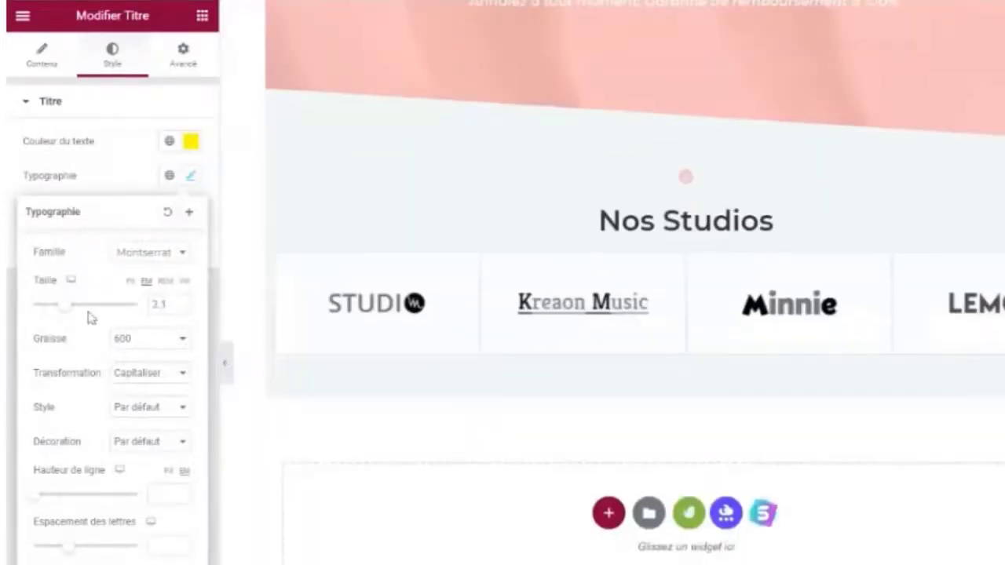
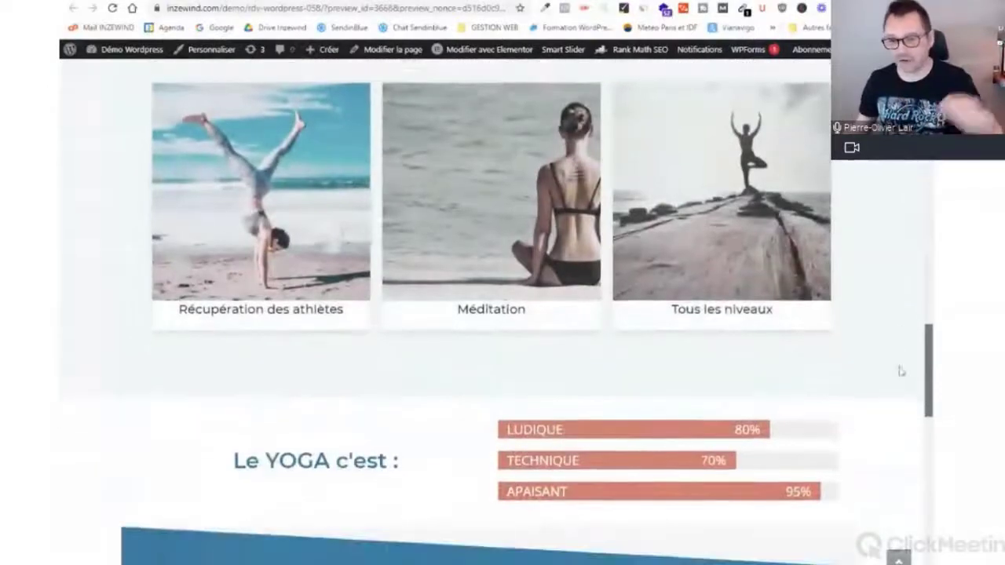
- Look over the page preview down to the subscription prices, and view the Yoga & Méditation banner in the mobile view
scroll(895, 408, "down", 4)
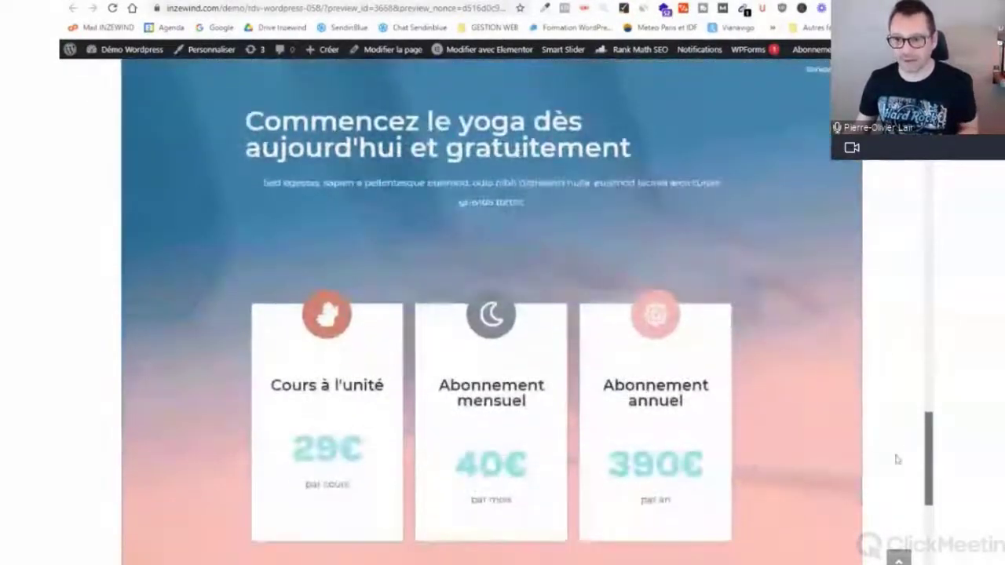
left_click_drag(897, 459, 895, 104)
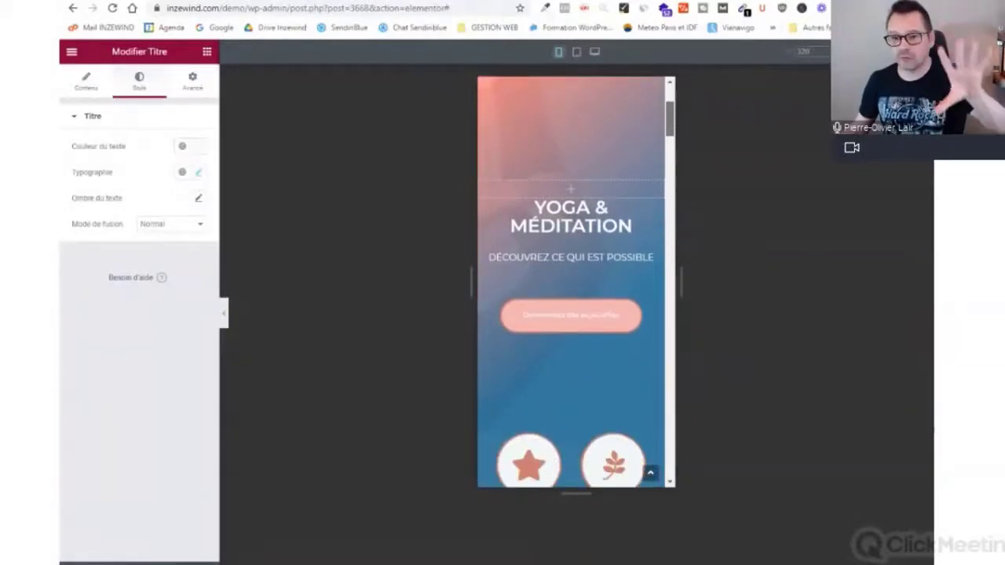
left_click_drag(670, 120, 670, 114)
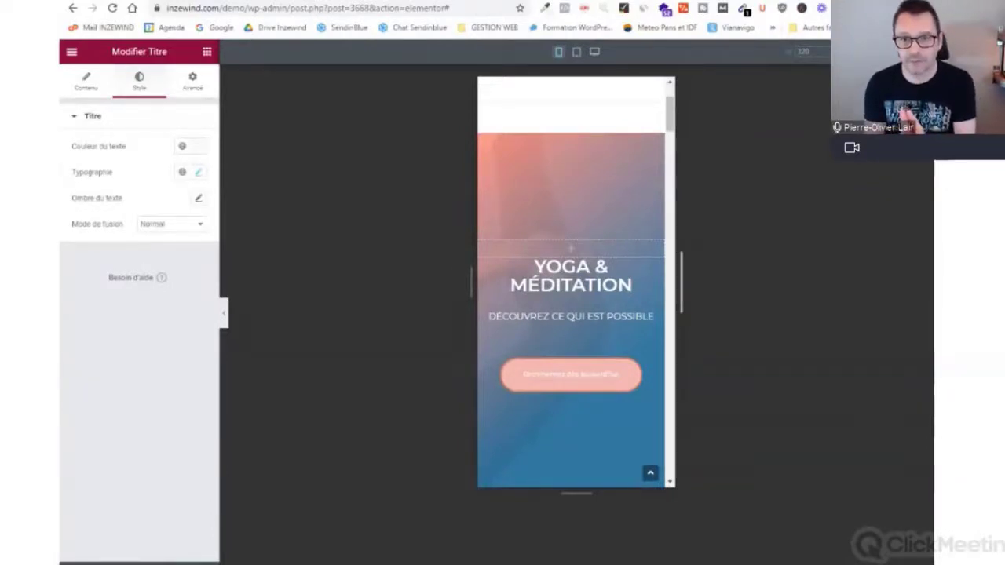
- Switch to the desktop view and open the background style settings of the Yoga & Méditation section
left_click(594, 51)
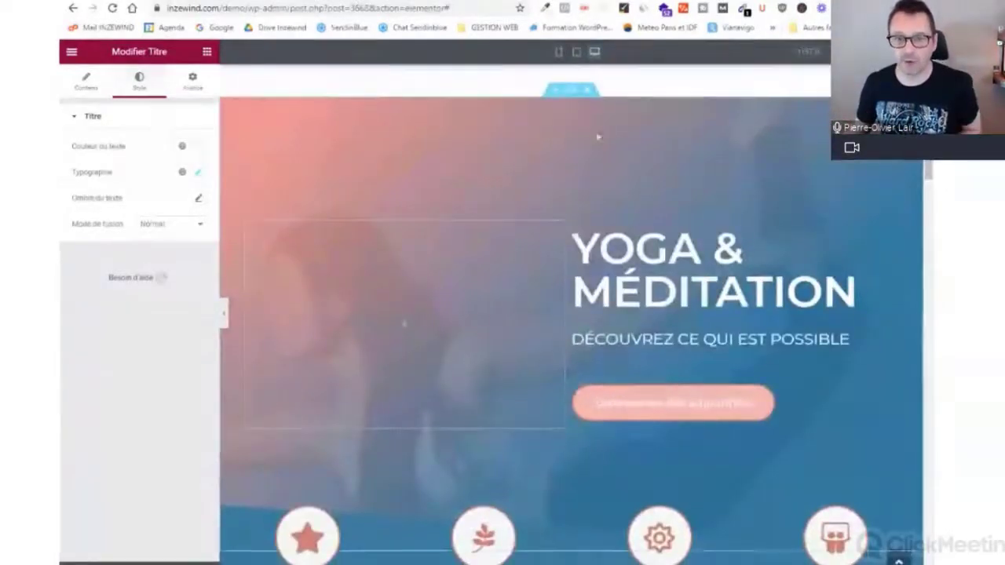
left_click(573, 93)
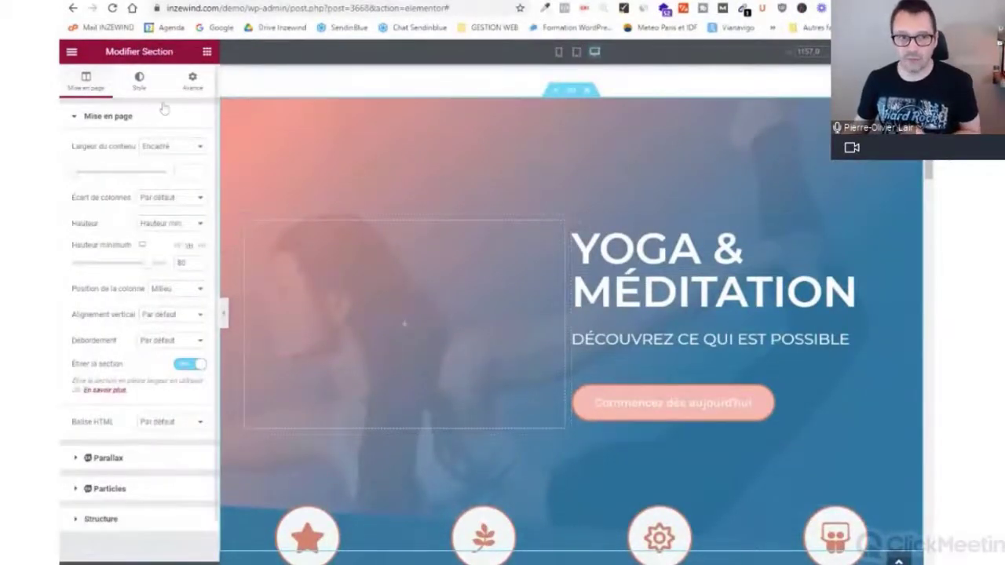
left_click(139, 82)
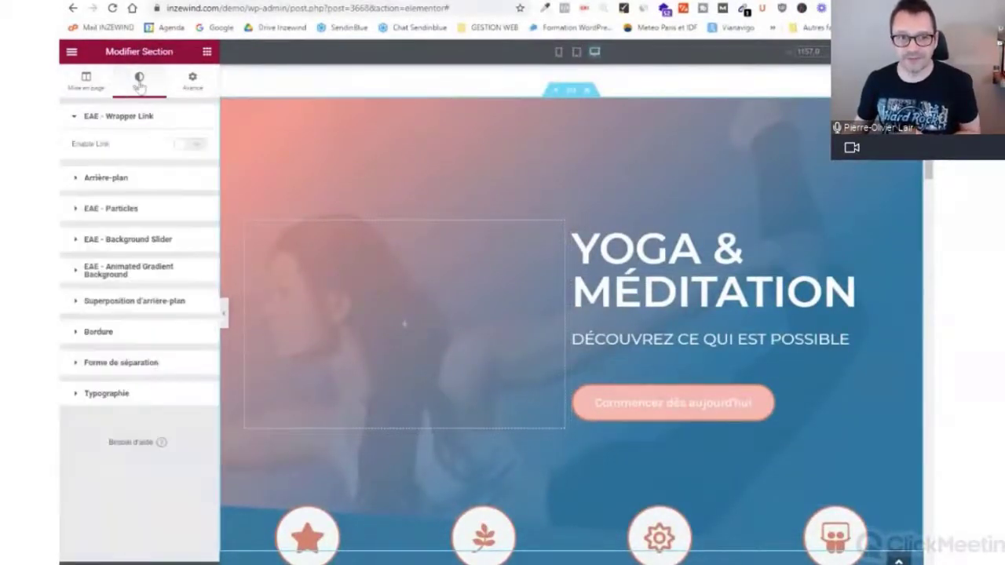
left_click(126, 178)
mouse_move(161, 295)
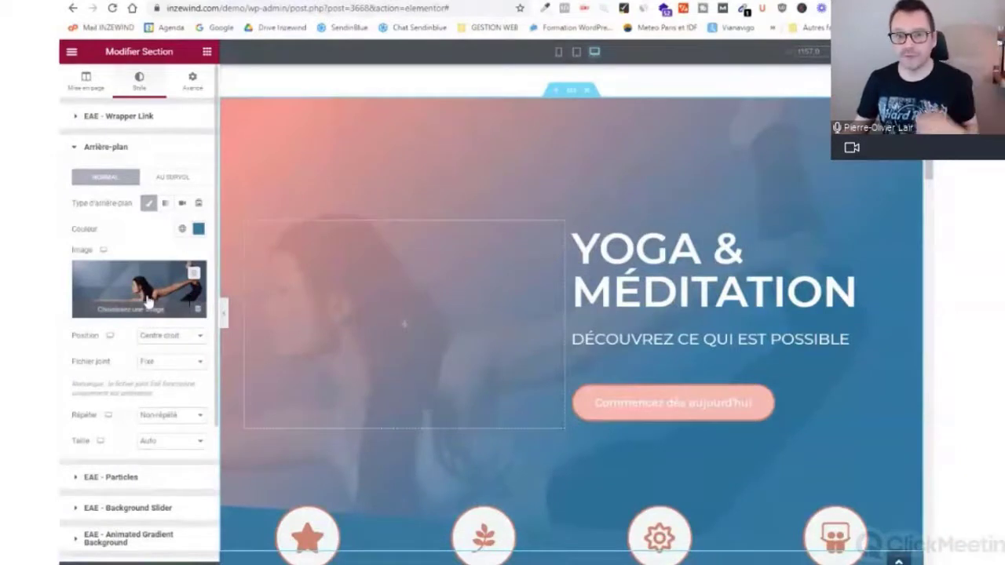
- Compare the section's background image settings in the tablet view and the mobile view
left_click(576, 54)
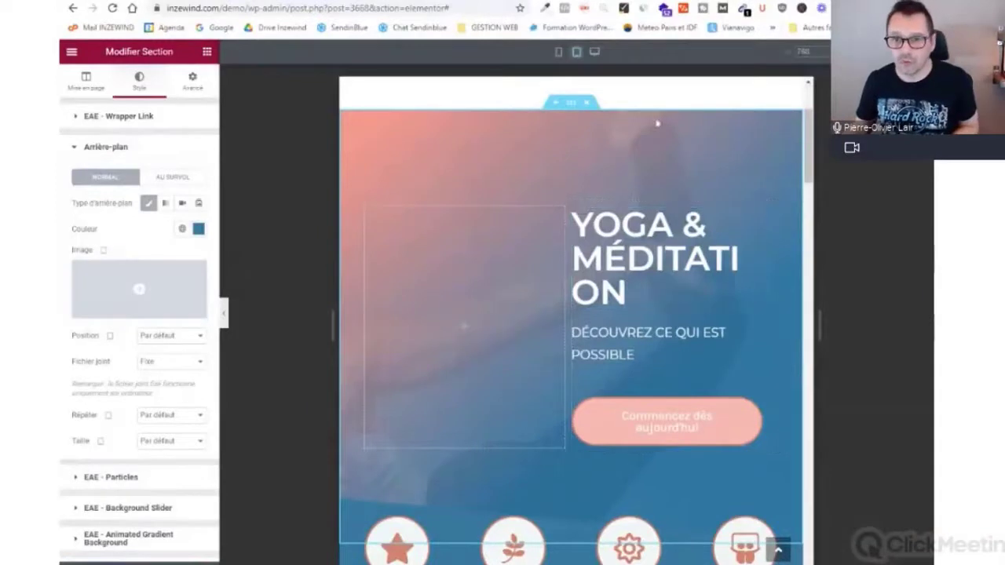
left_click(558, 52)
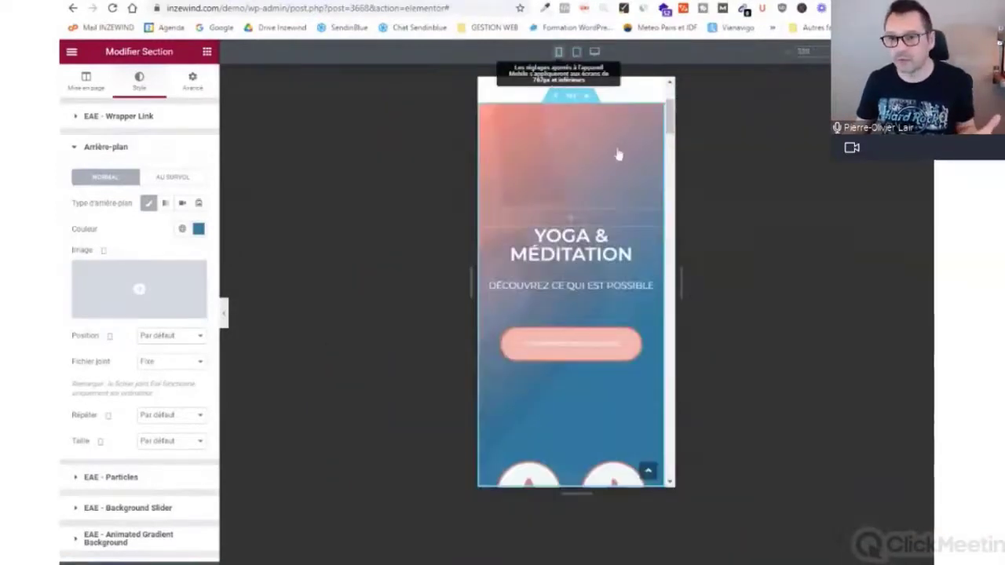
scroll(656, 134, "up", 2)
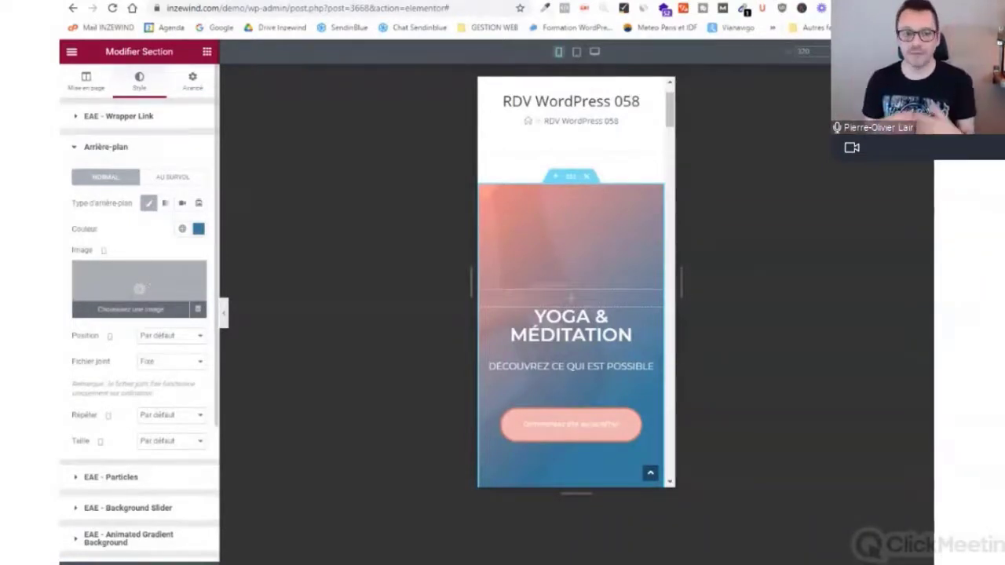
- Switch to Pexels and browse the yoga photos for an image suited to a mobile screen
left_click(549, 1)
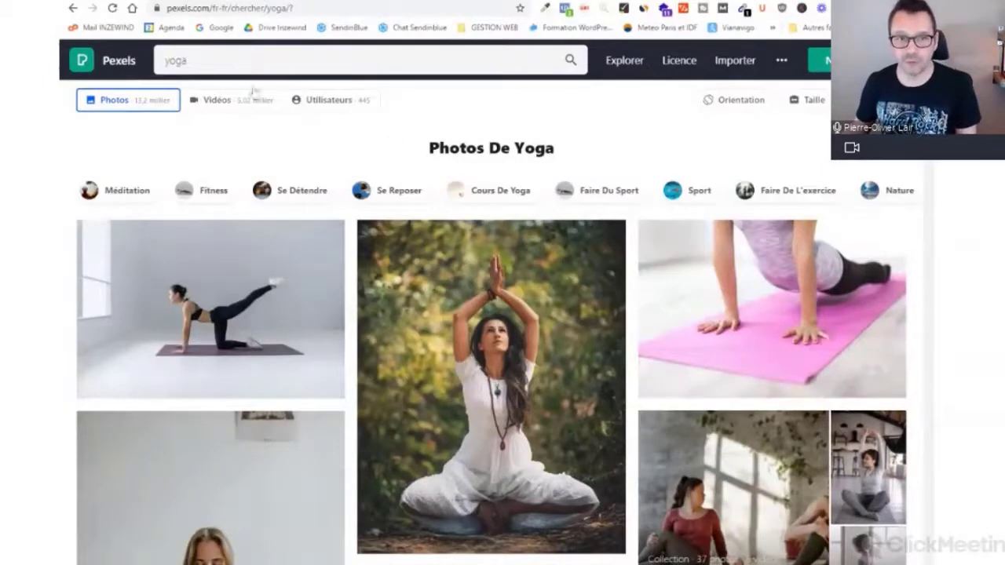
double_click(187, 60)
left_click(636, 124)
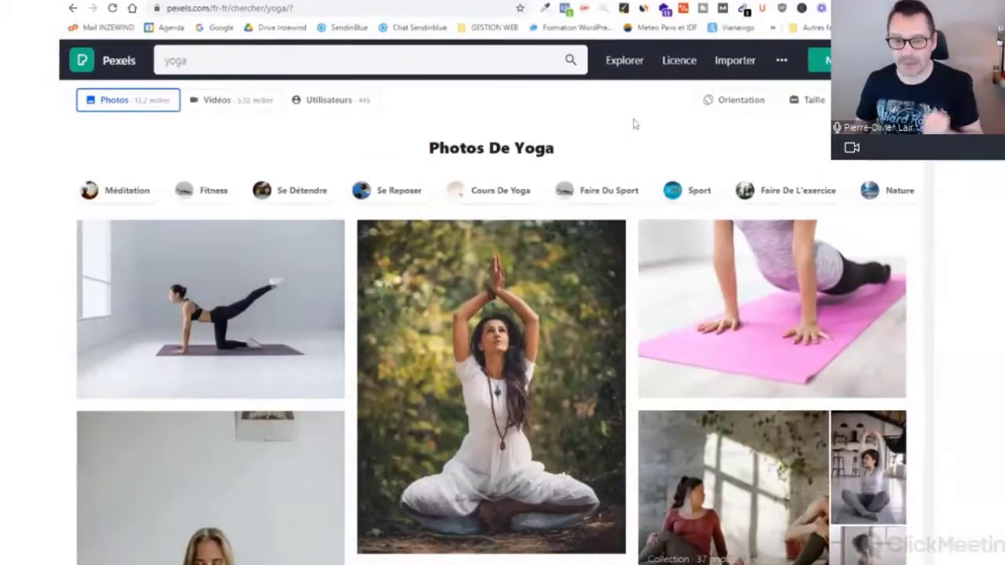
scroll(517, 224, "down", 2)
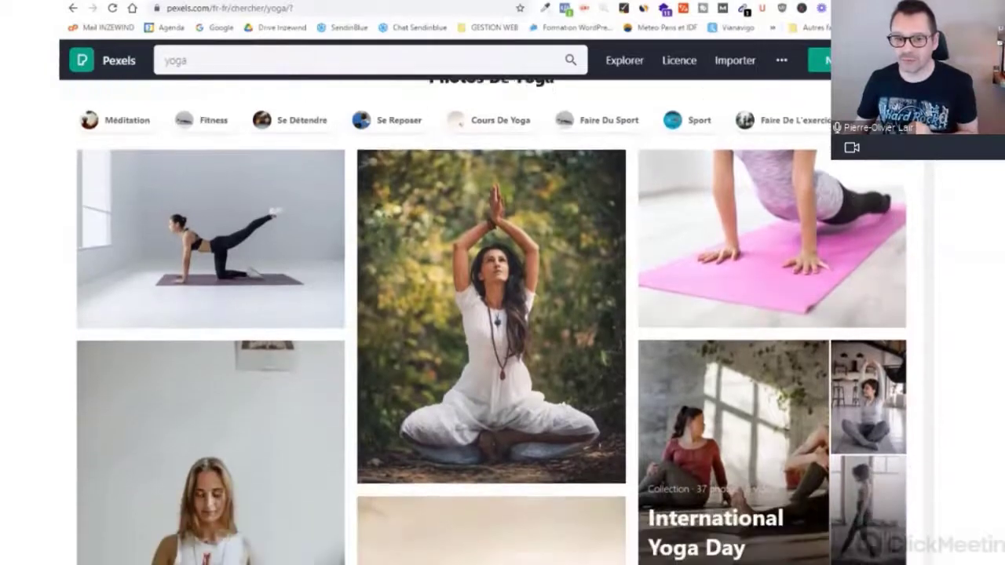
scroll(928, 182, "down", 3)
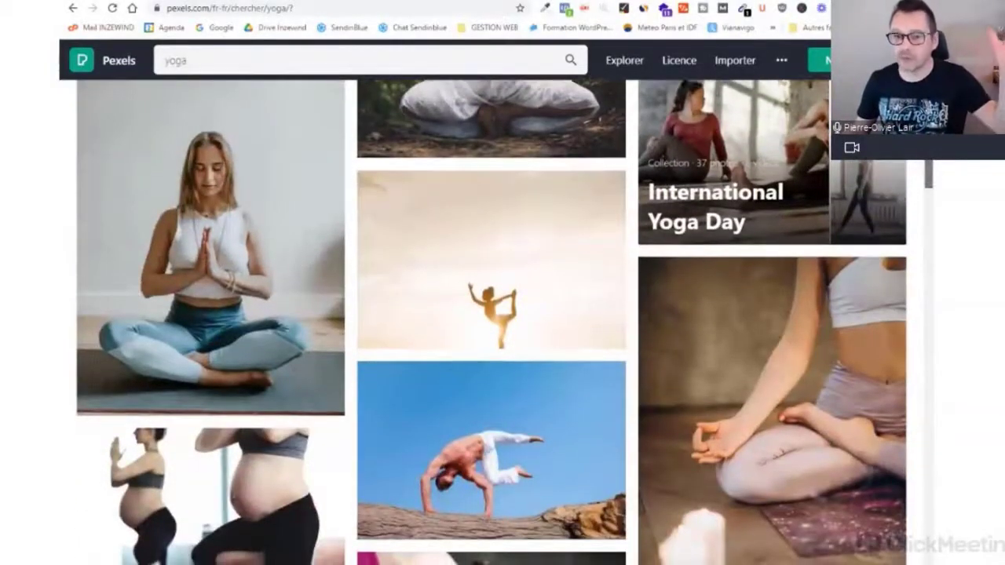
scroll(504, 322, "up", 3)
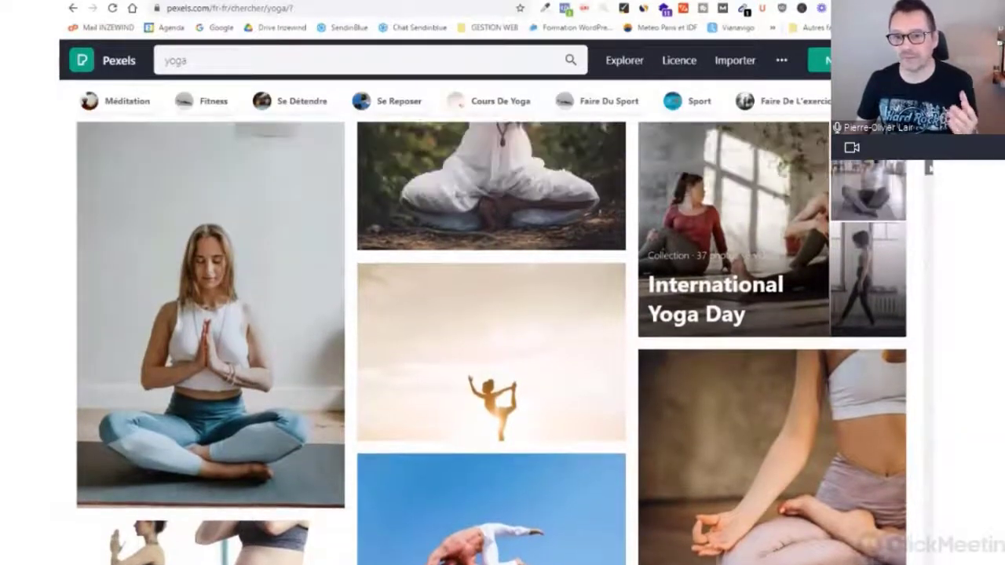
scroll(504, 322, "up", 3)
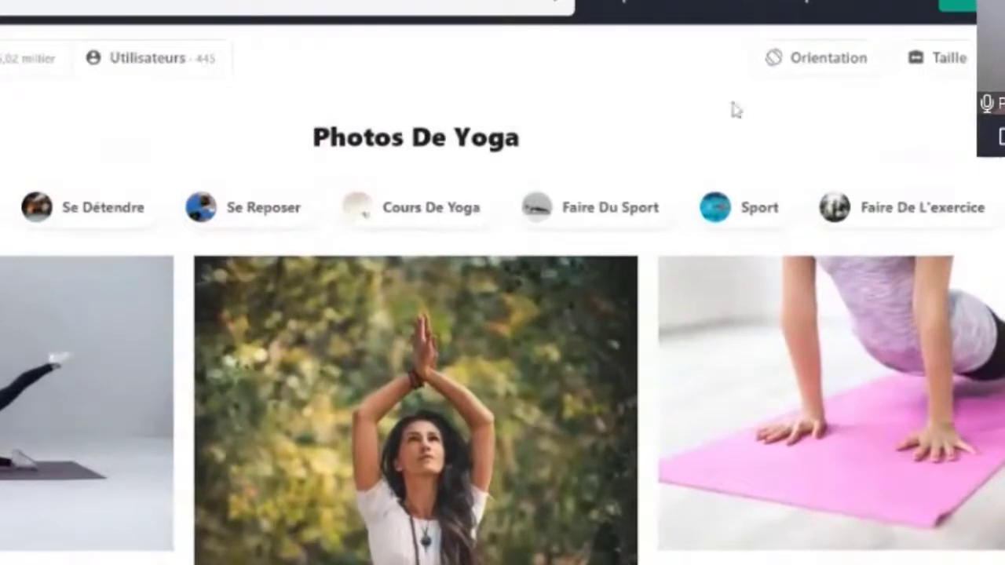
- Filter the yoga photos to the Verticale orientation and browse the portrait images
left_click(780, 76)
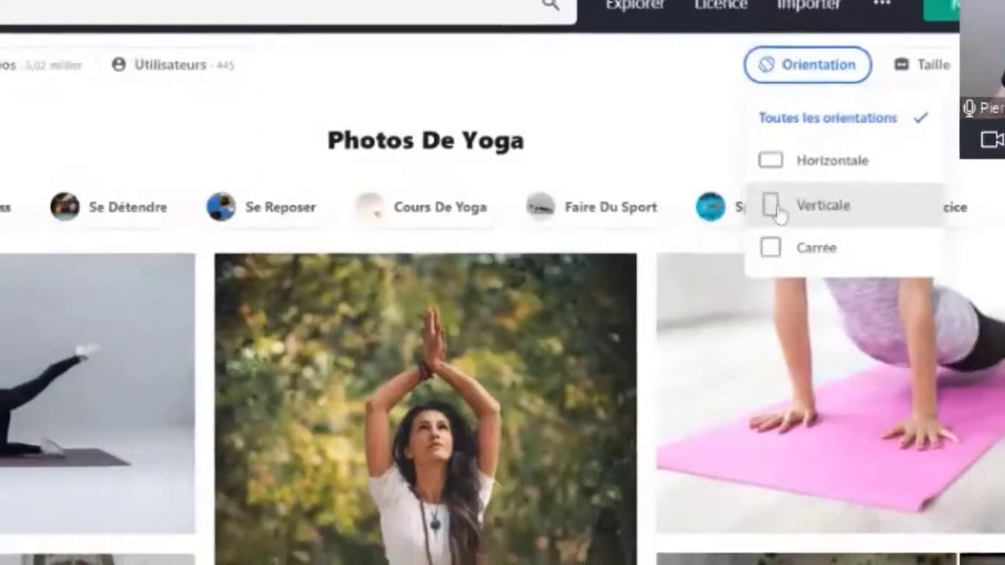
left_click(787, 208)
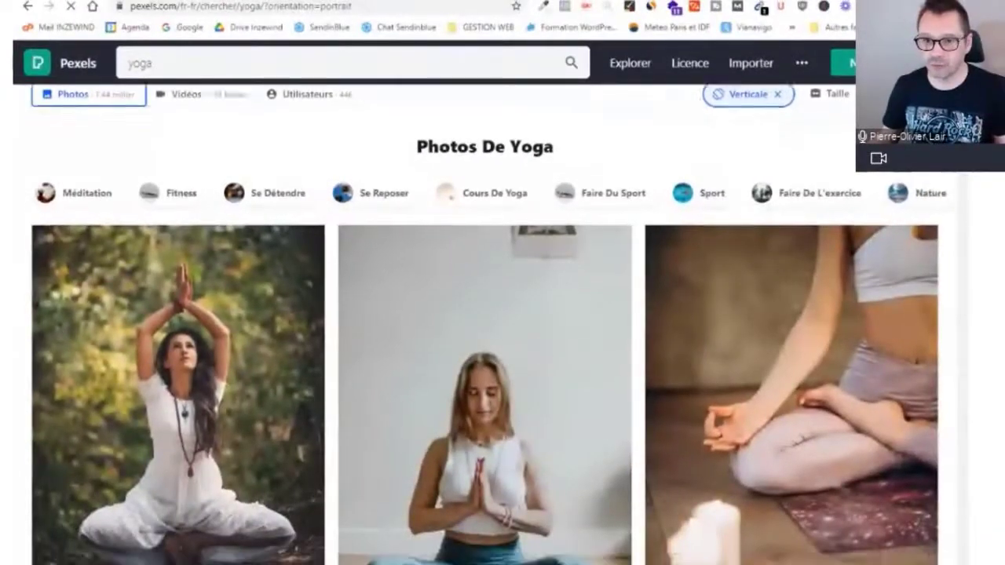
scroll(502, 330, "down", 2)
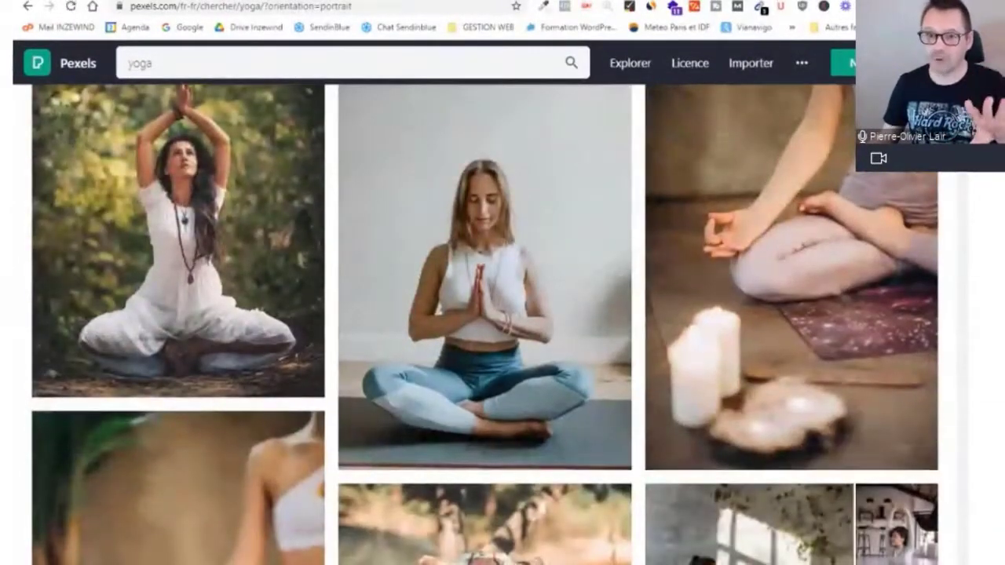
scroll(964, 182, "down", 6)
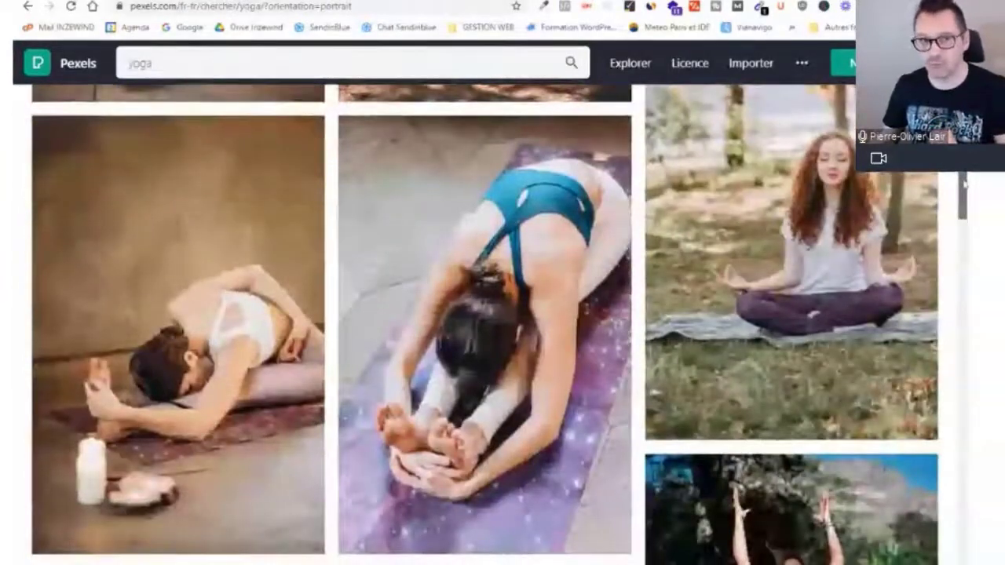
scroll(964, 182, "up", 2)
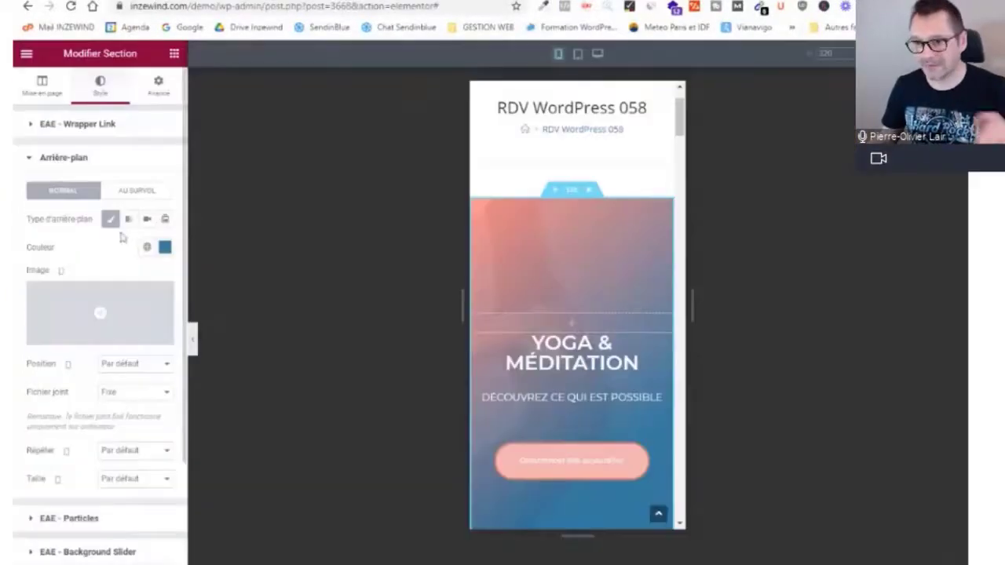
- Back in Elementor, set the media library image yoga-home-mobile as the section's background image for the mobile view
mouse_move(92, 313)
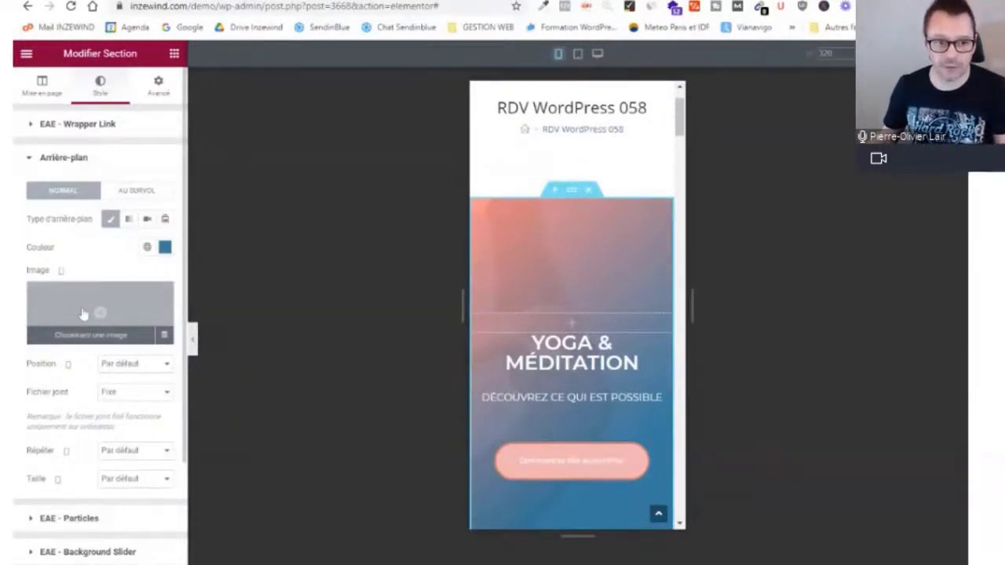
left_click(81, 307)
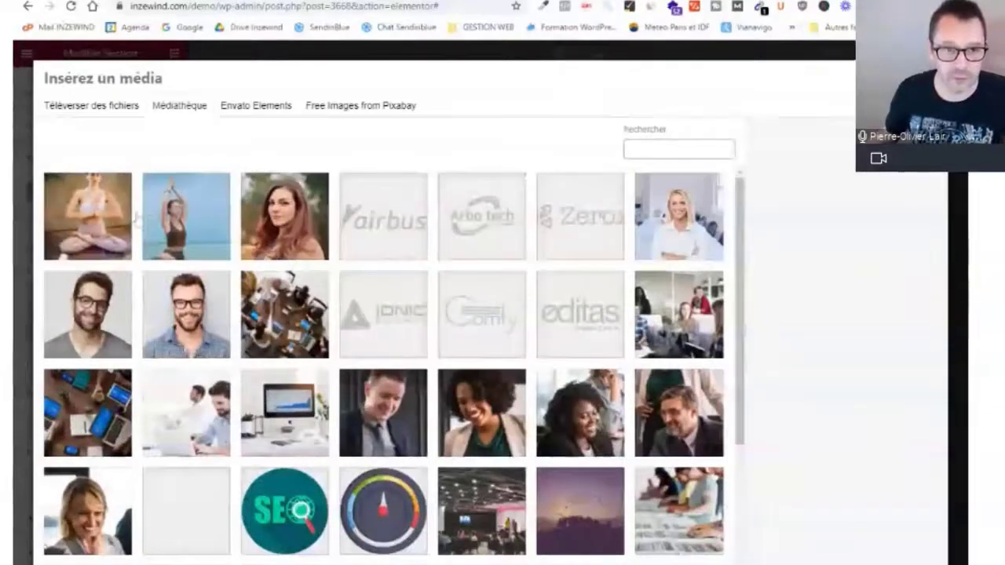
left_click(198, 207)
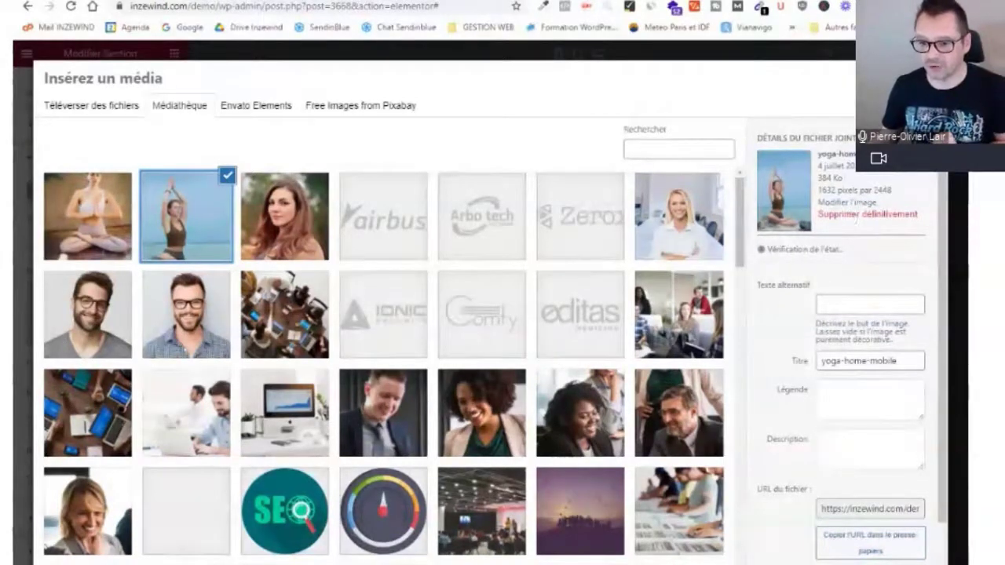
left_click(895, 563)
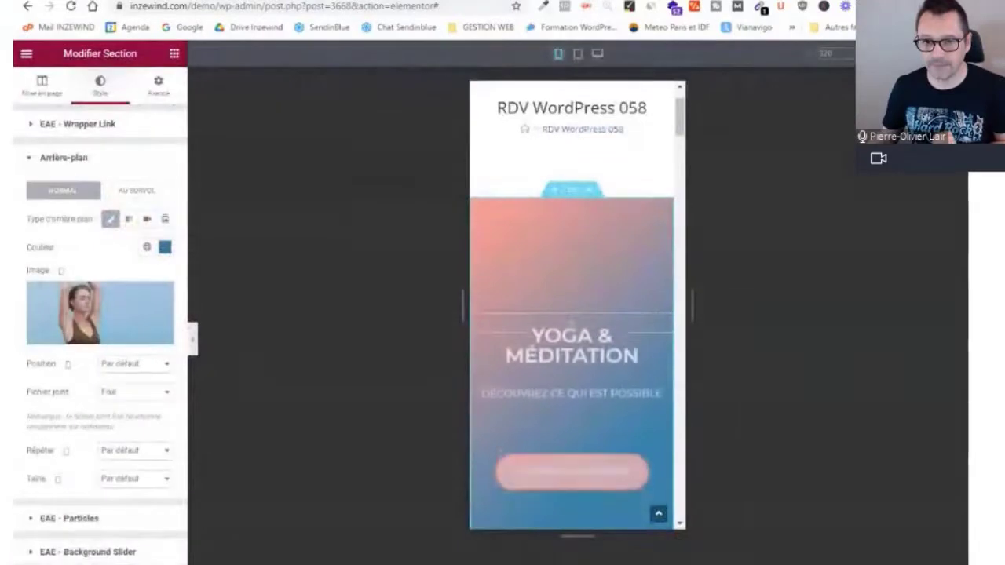
mouse_move(680, 121)
left_mouse_down()
mouse_move(682, 148)
mouse_move(682, 131)
left_mouse_up()
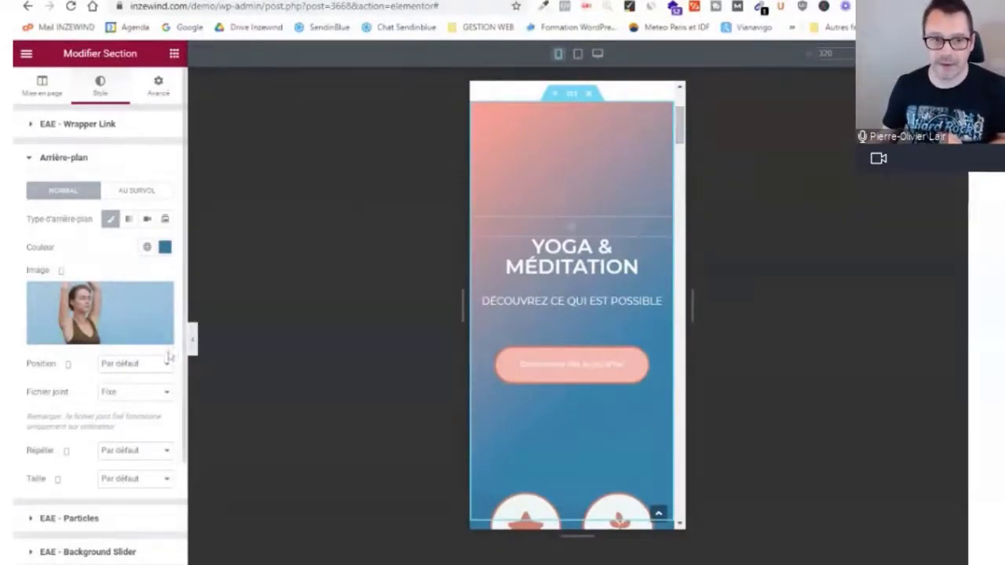
- Set the mobile background image's position to Centre centré and its size to Contenir
scroll(91, 413, "down", 1)
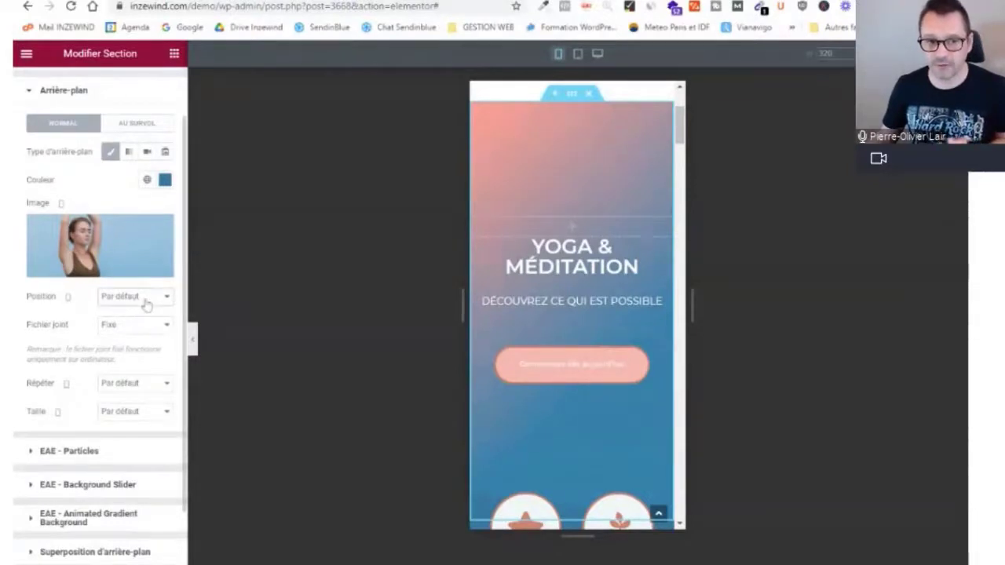
left_click(135, 327)
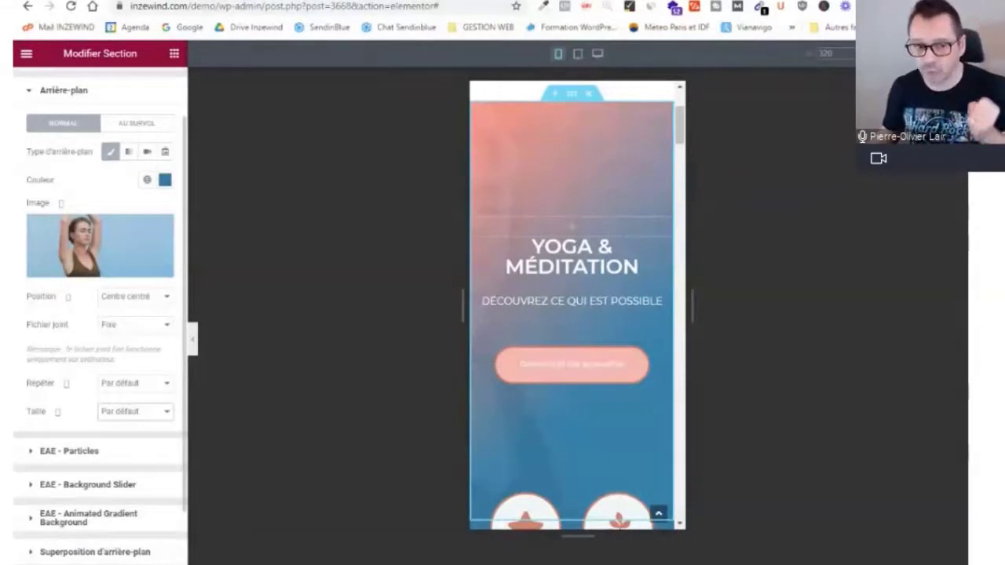
left_click(121, 456)
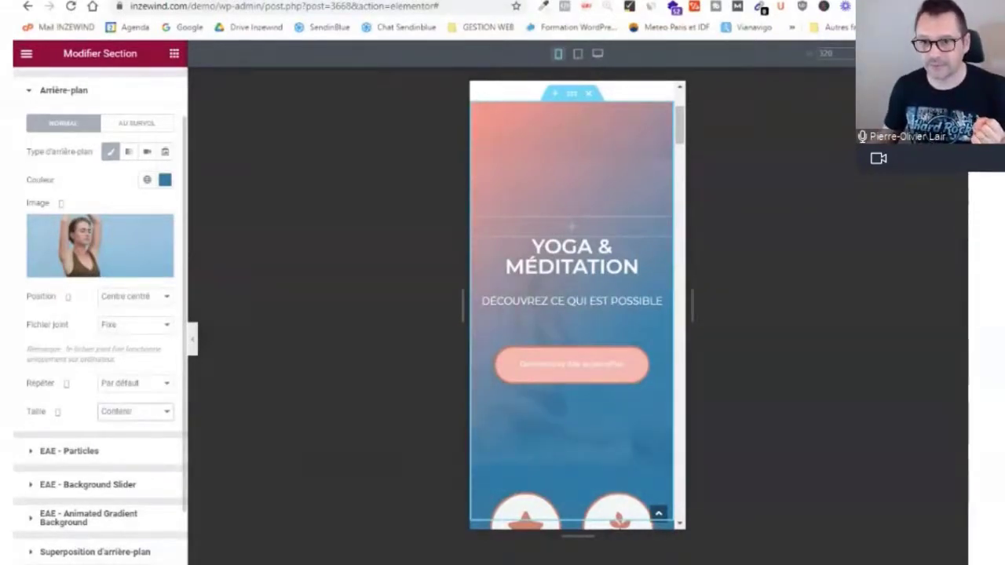
- Review the section's background overlay settings, and change its background colour to a lighter blue
scroll(684, 138, "down", 1)
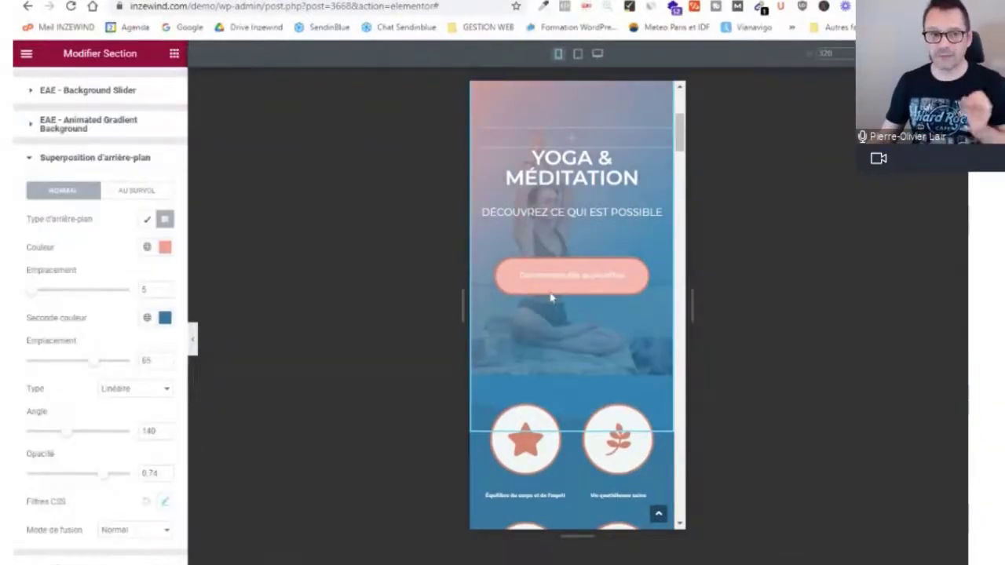
scroll(551, 296, "up", 1)
scroll(73, 156, "up", 2)
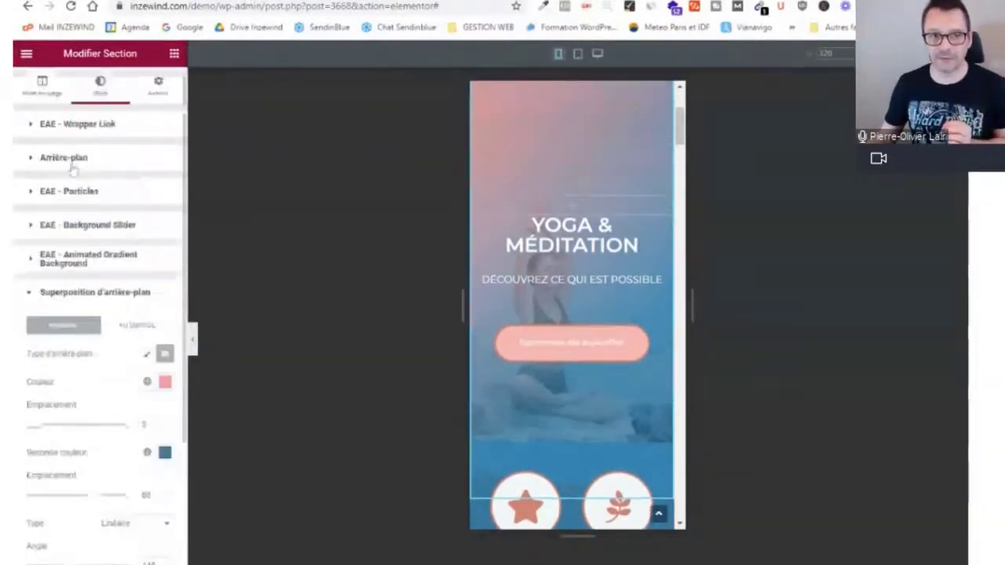
left_click(72, 160)
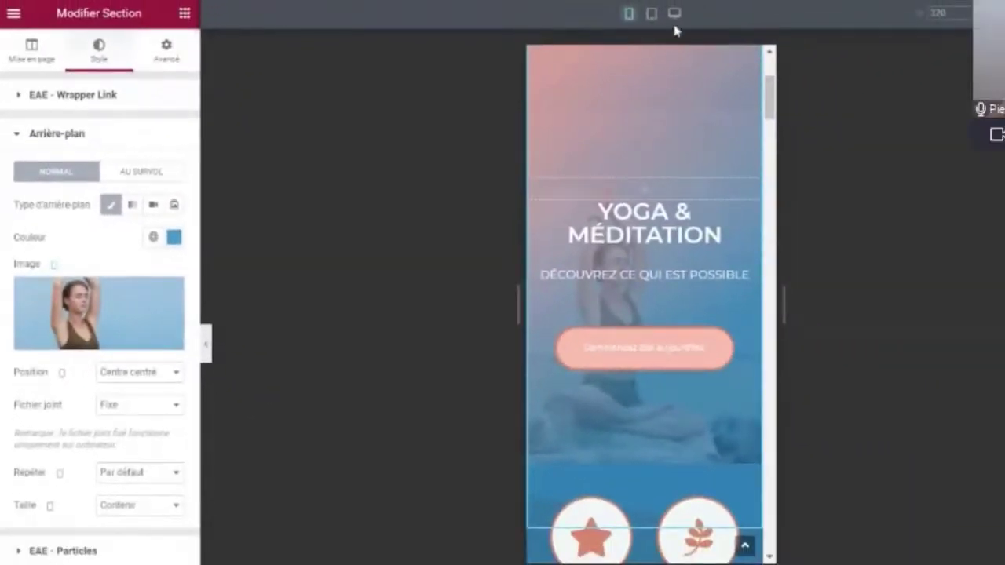
- Compare the top section's background image and settings between the desktop and mobile views
left_click(673, 14)
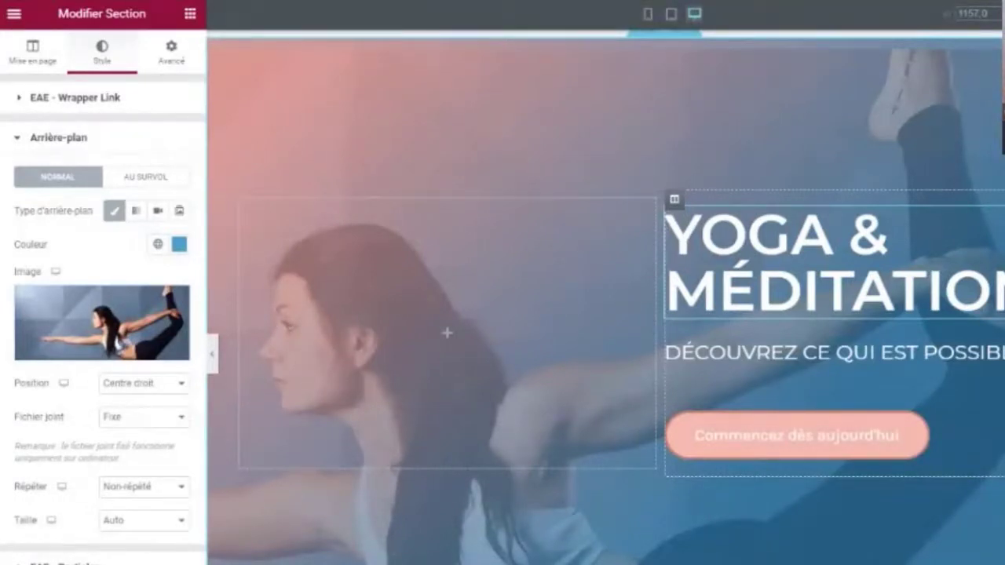
left_click(56, 272)
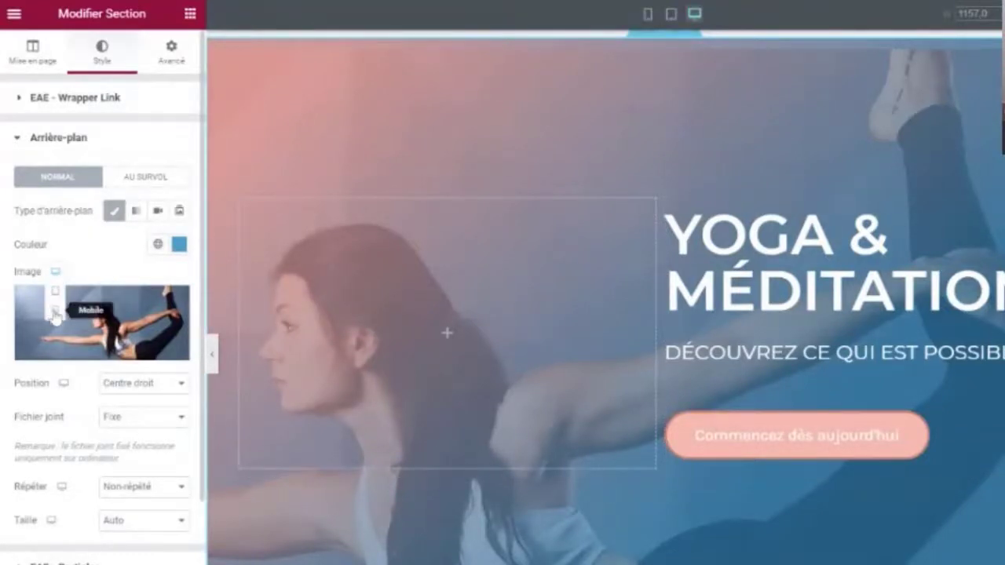
left_click(57, 310)
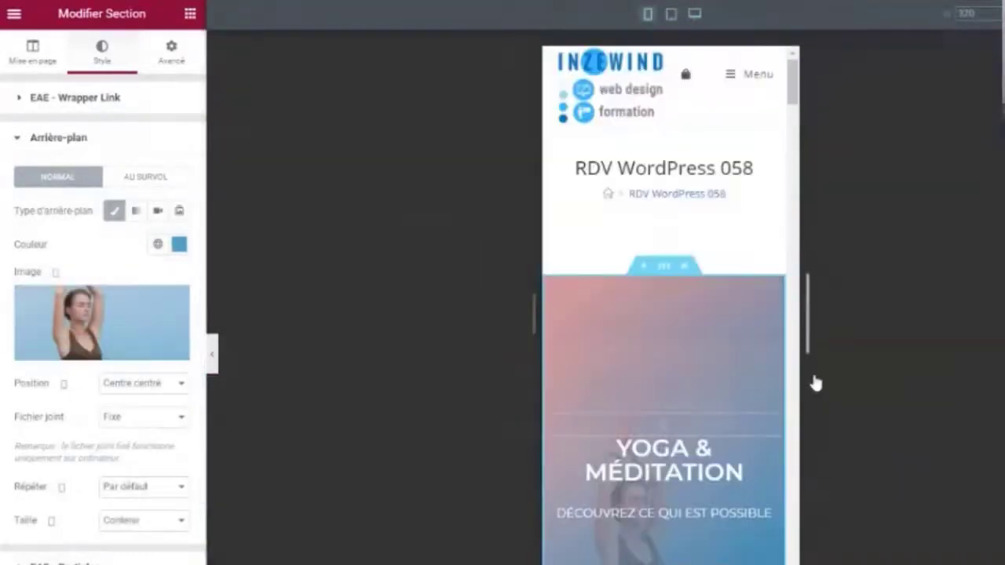
scroll(791, 86, "down", 3)
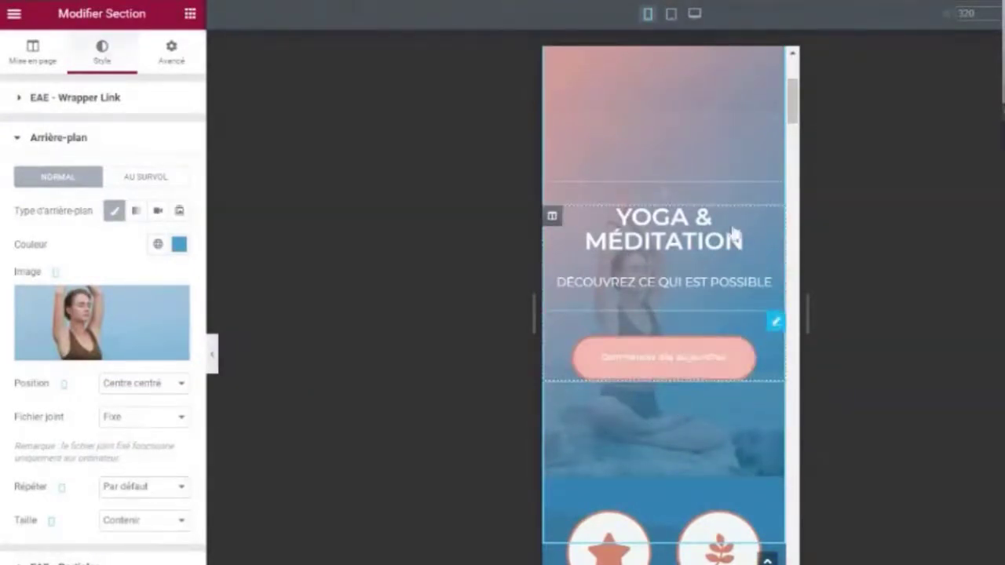
scroll(680, 184, "up", 2)
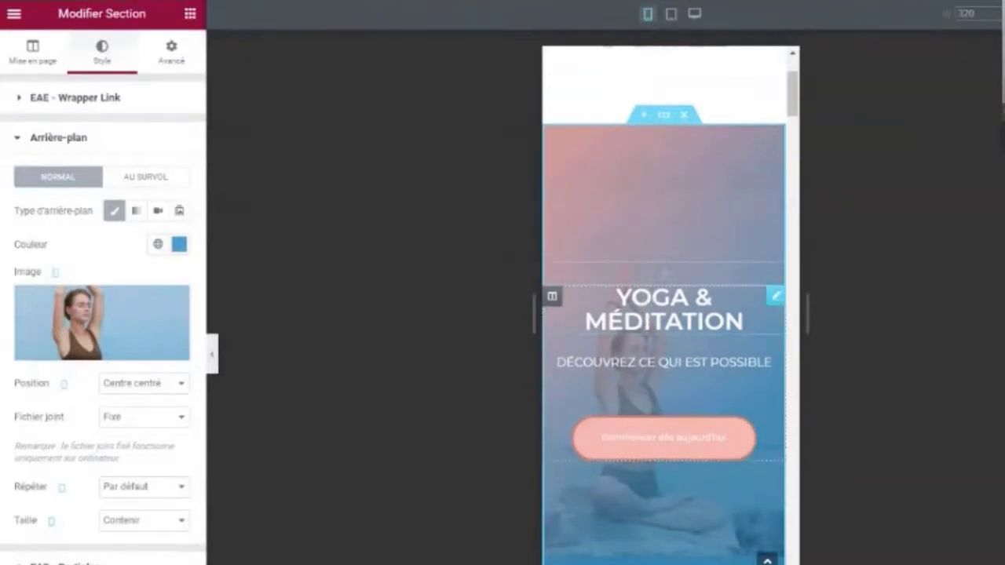
left_click(694, 14)
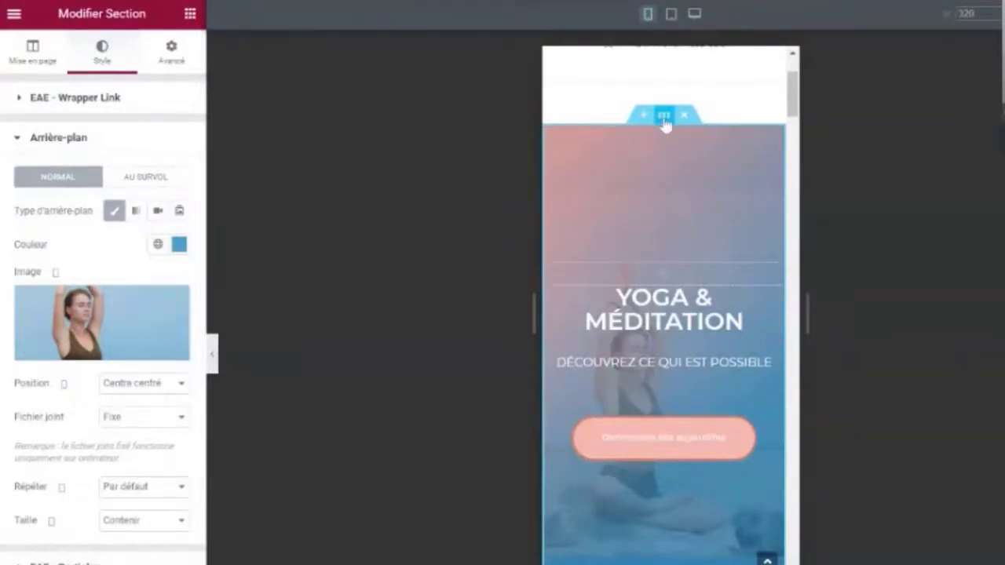
- Turn on column reversal for mobile in the top section's responsive settings
left_click(172, 58)
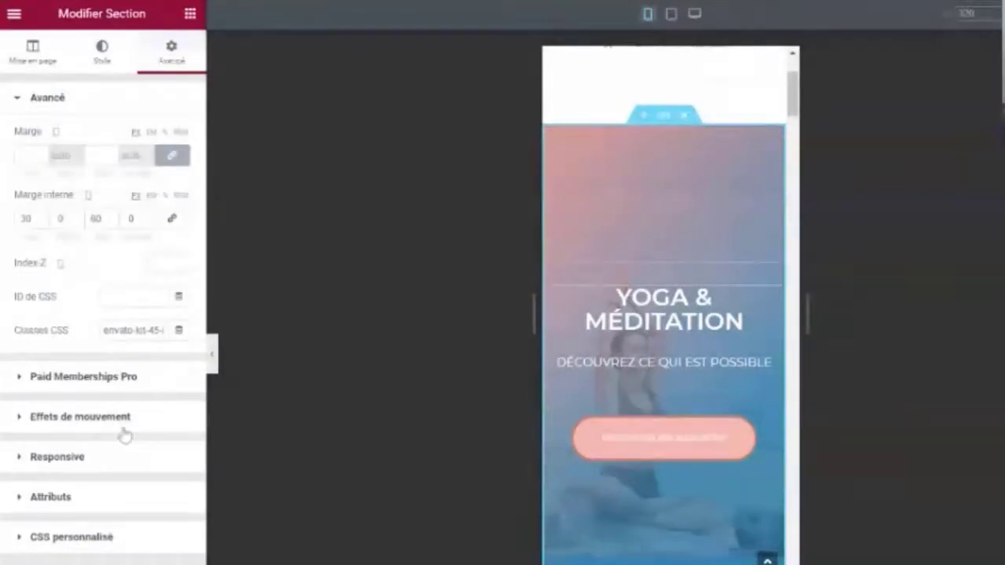
left_click(62, 464)
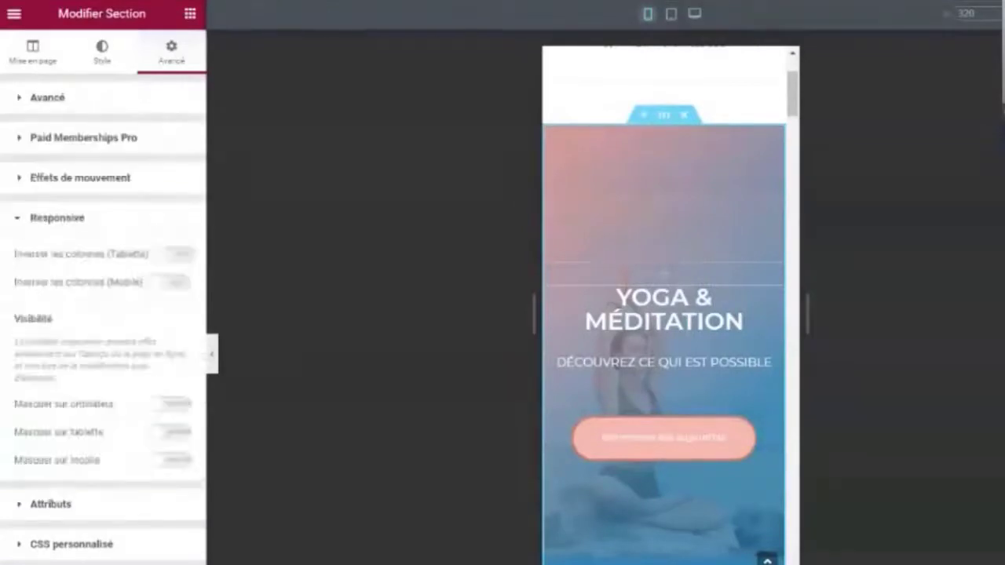
left_click(174, 283)
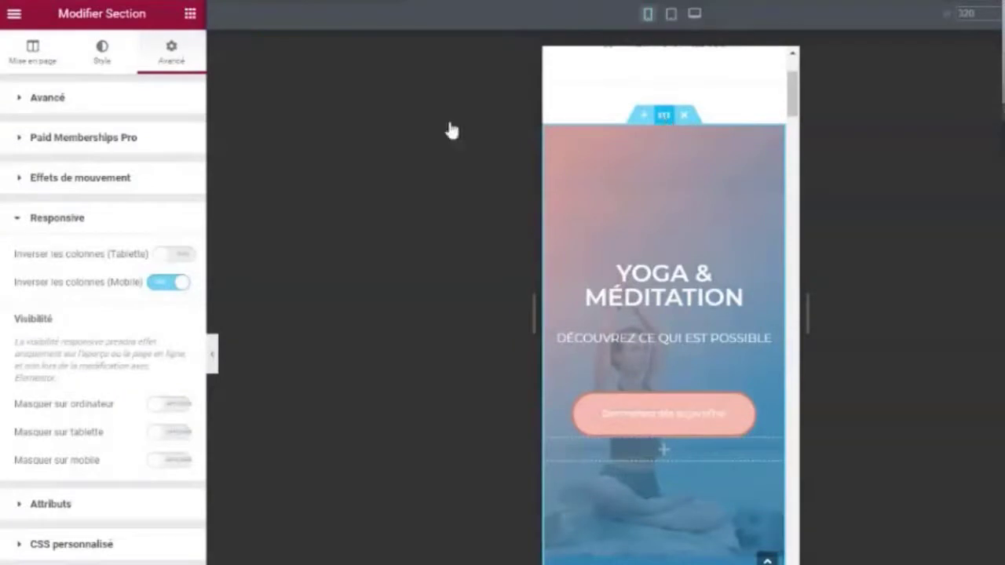
- Set the top section's column position to Haut, and check the layout in the desktop and mobile views
left_click(32, 56)
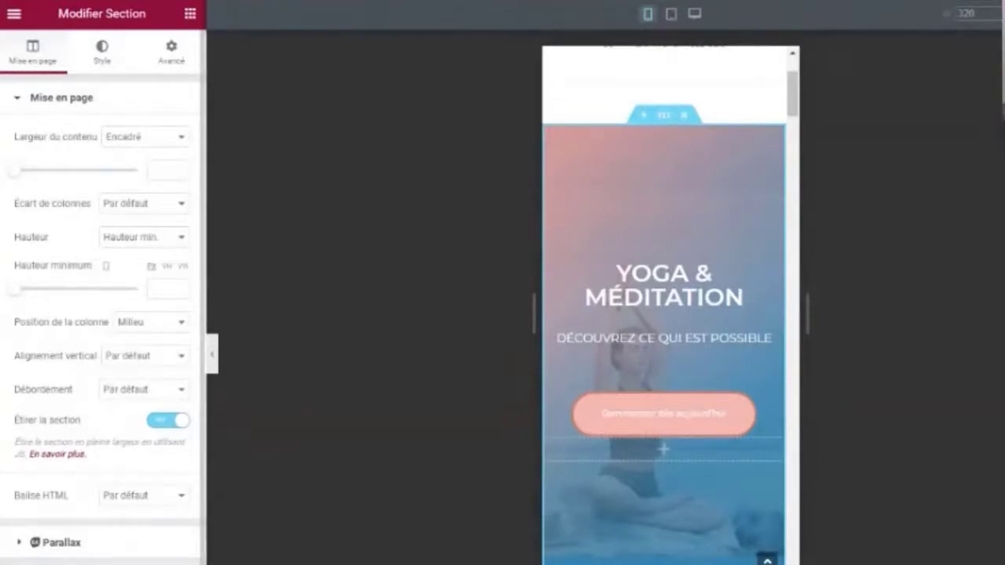
left_click(155, 326)
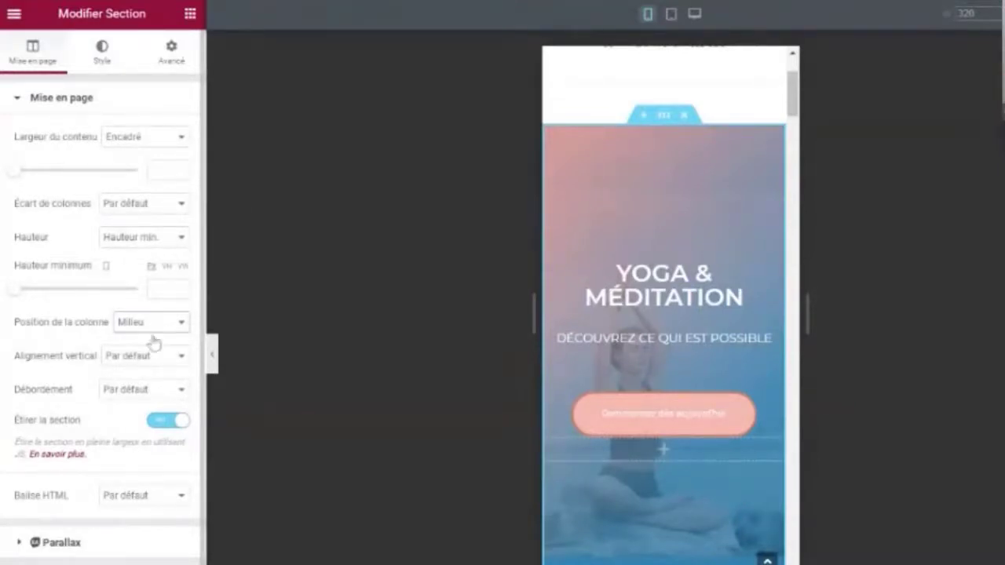
left_click(149, 350)
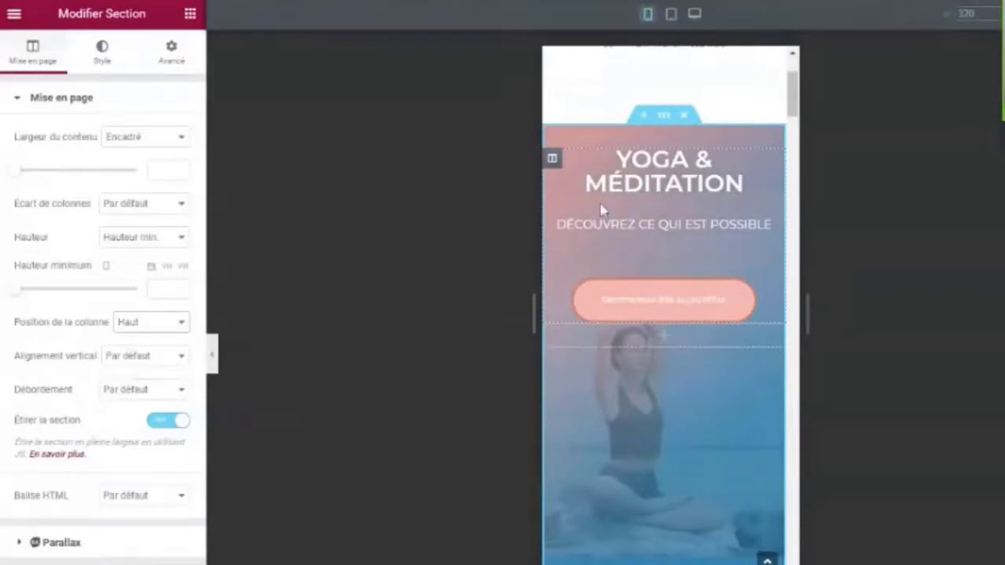
left_click(695, 15)
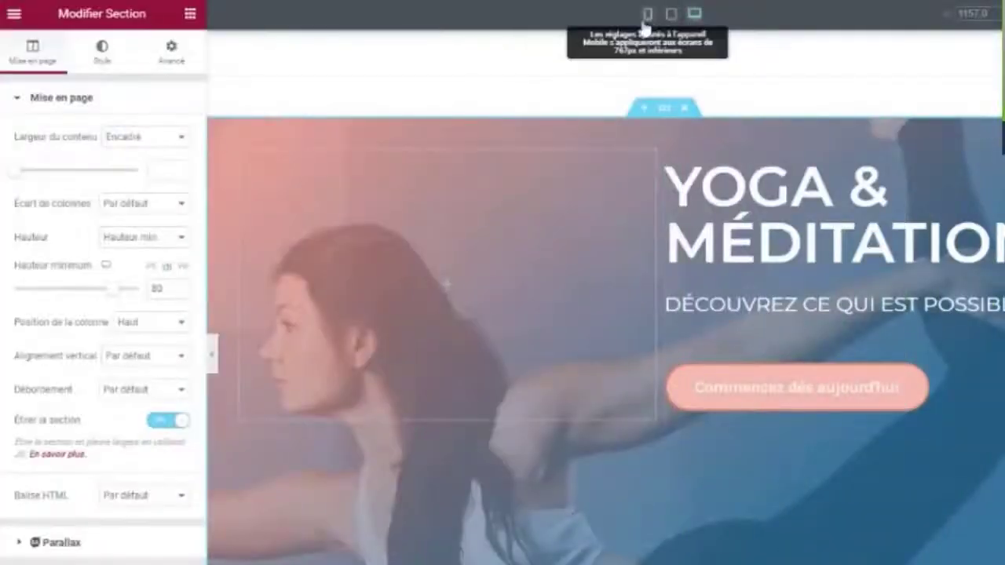
left_click(647, 14)
- Set the mobile inner margin to 0 on all sides for the column containing "Commencez le yoga dès aujourd'hui et gratuitement"
left_click_drag(792, 83, 787, 409)
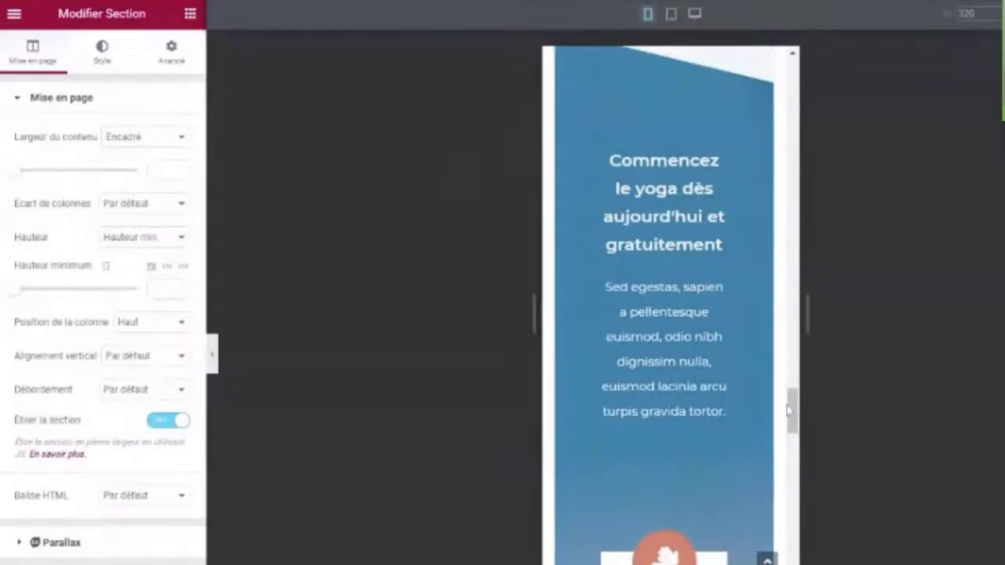
left_click_drag(796, 418, 801, 403)
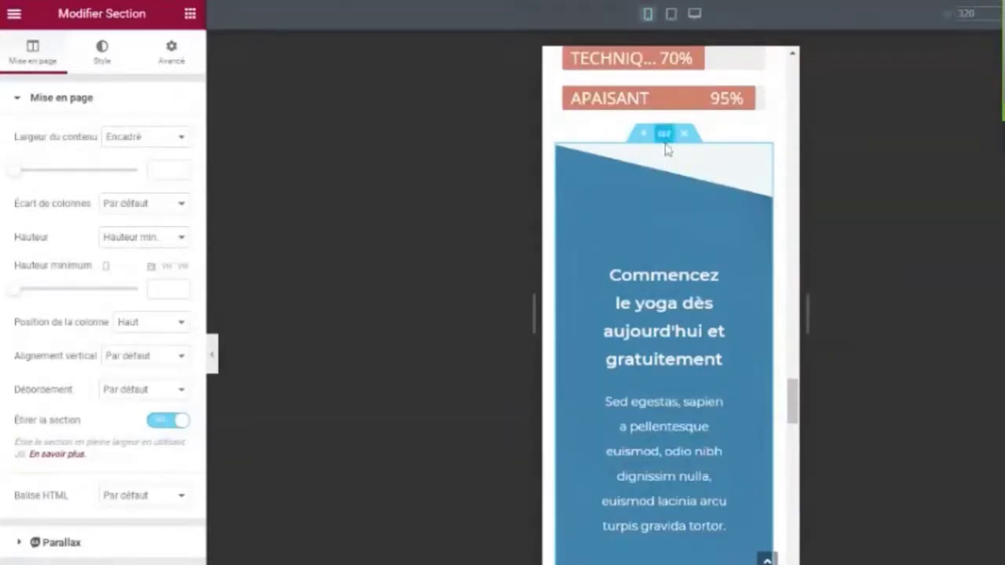
left_click(589, 249)
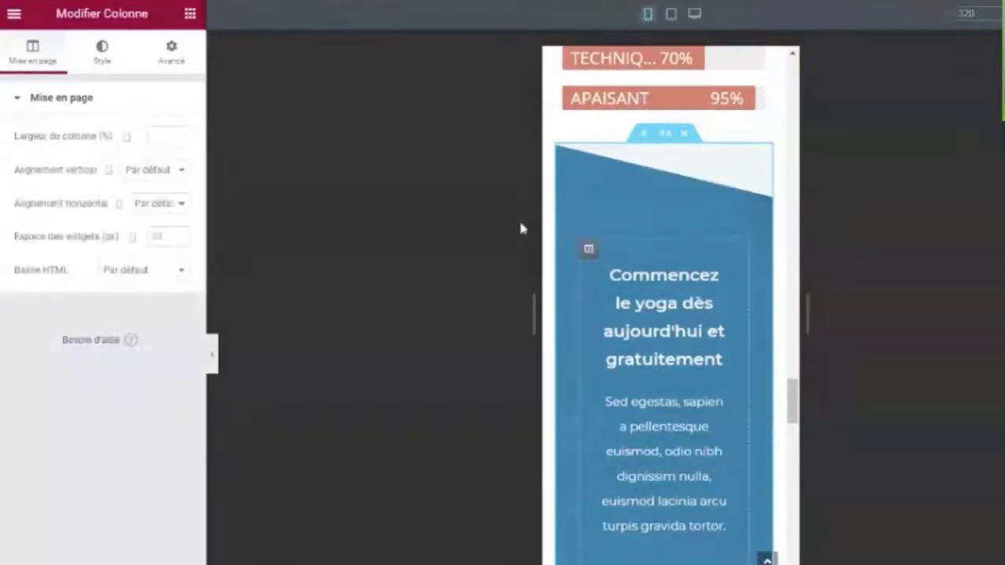
left_click(171, 56)
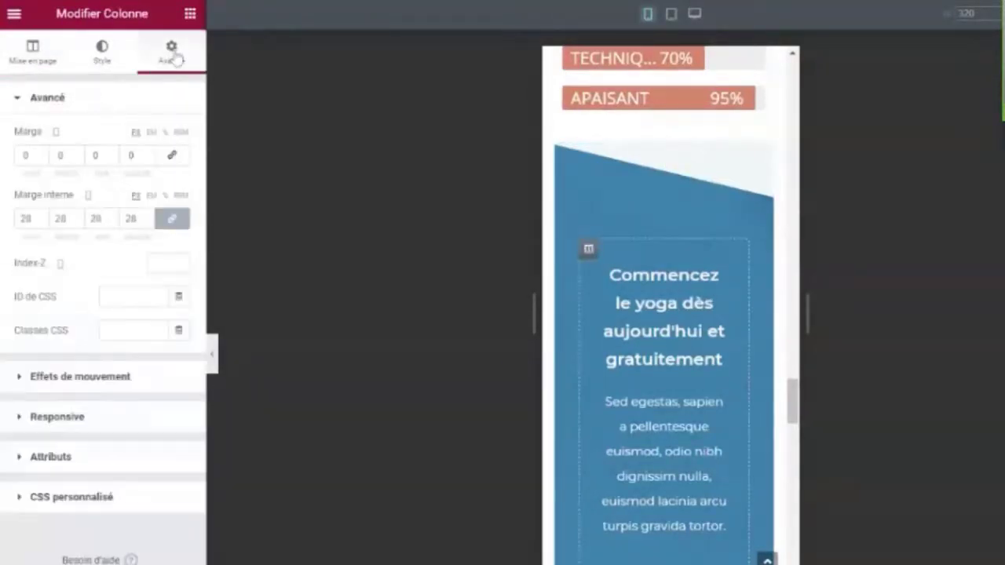
left_click(56, 133)
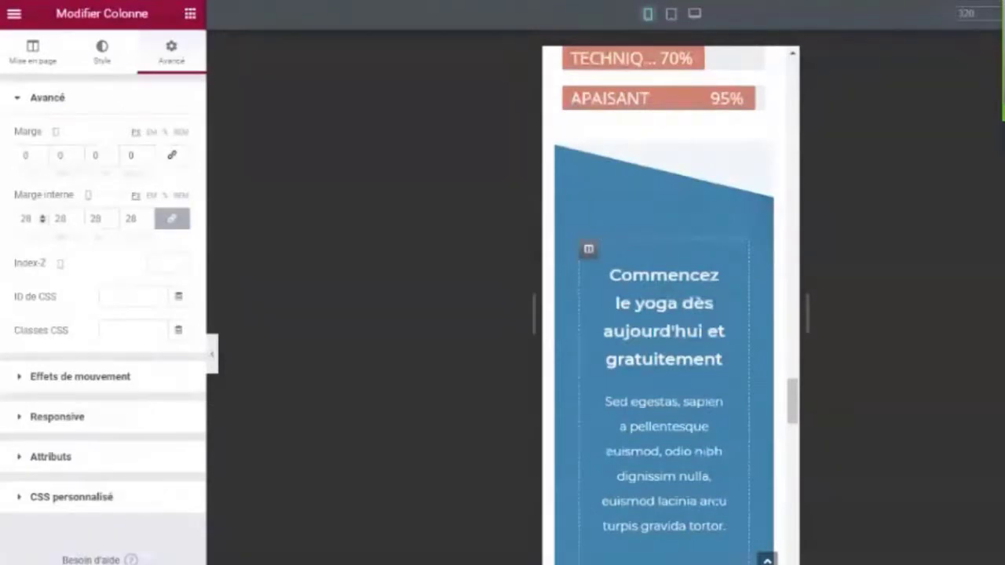
double_click(26, 219)
type("0")
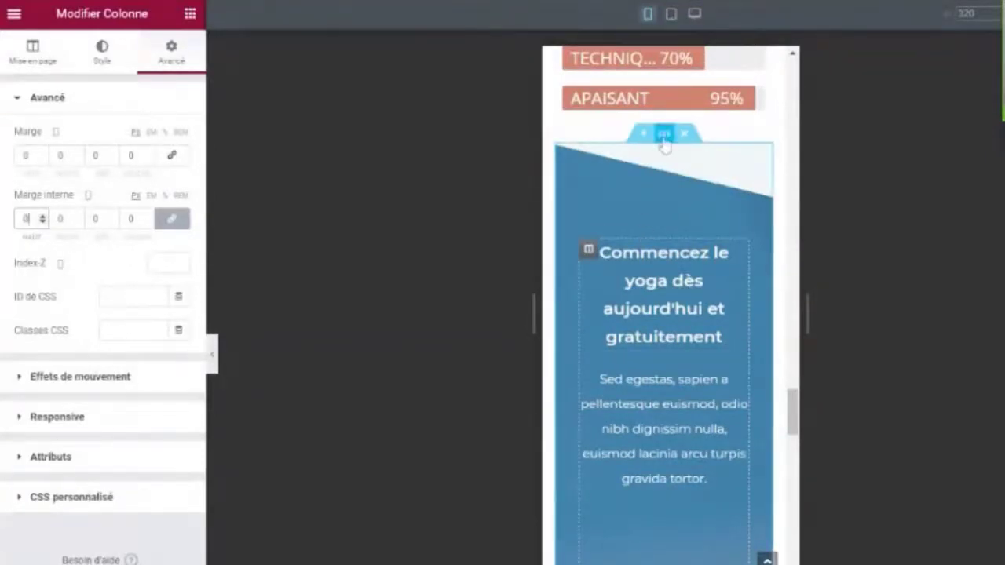
- Set the mobile inner margin of the blue "Commencez le yoga" section to 30 px on all sides
left_click(664, 137)
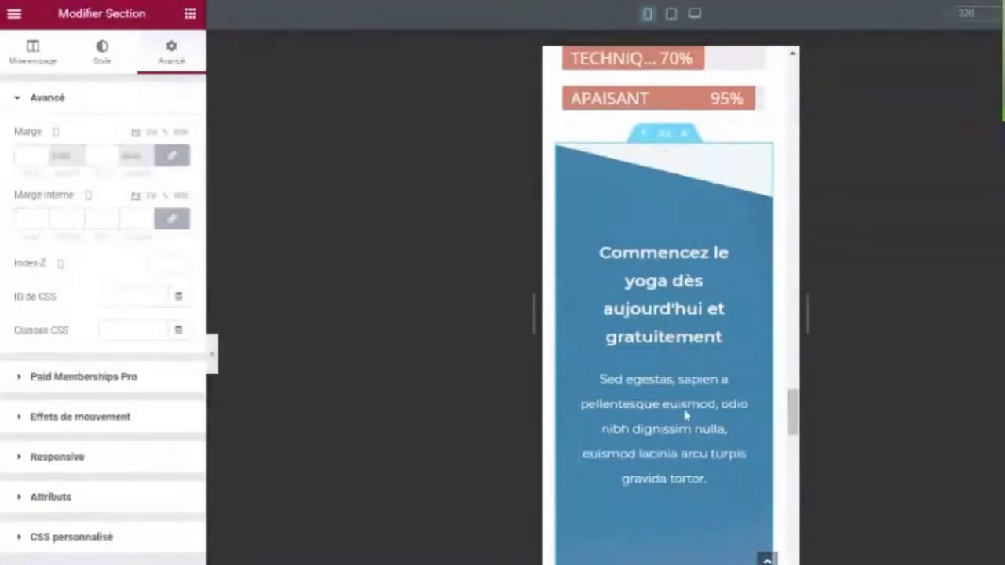
left_click(30, 219)
type("10")
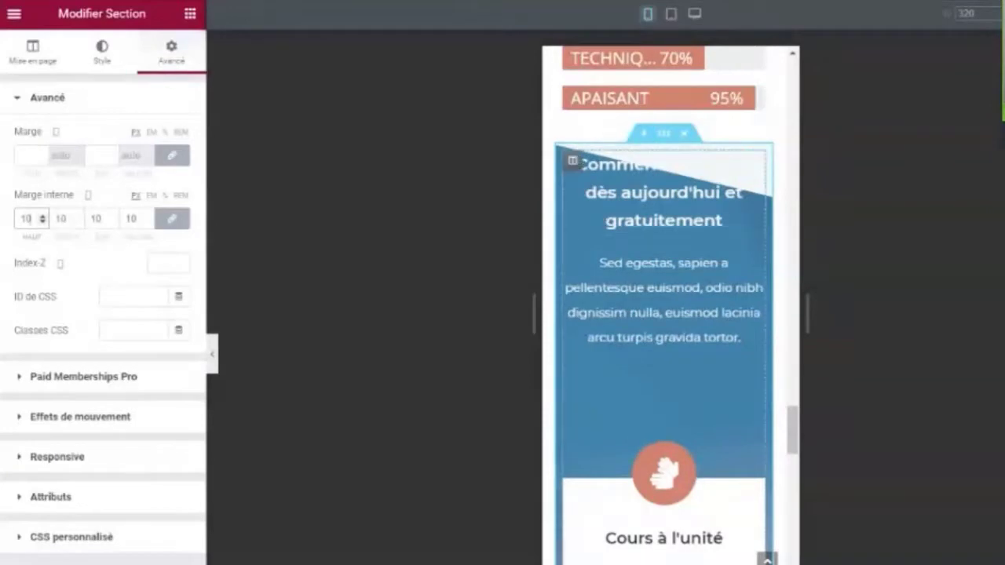
left_click(43, 217)
left_click(43, 217)
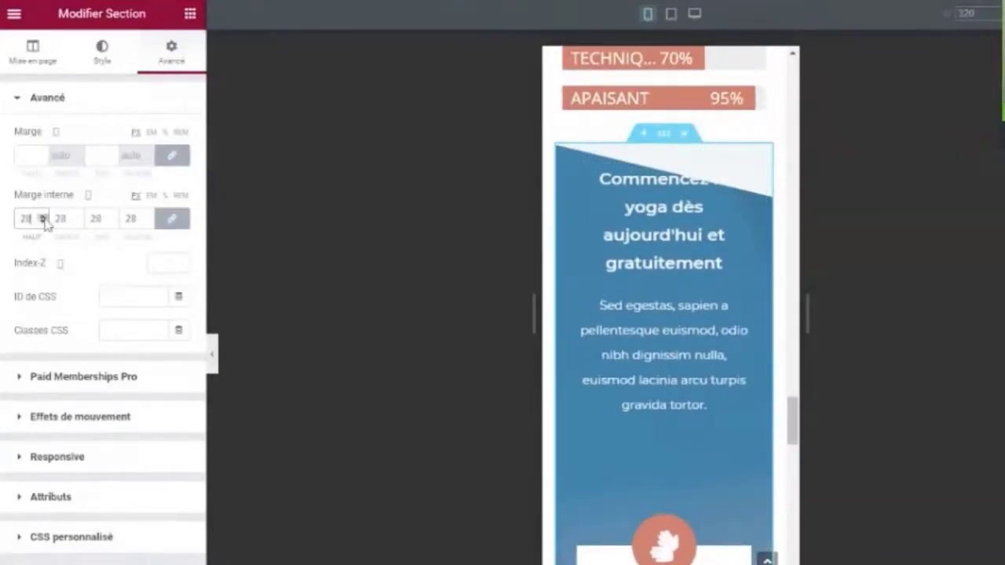
left_click(43, 218)
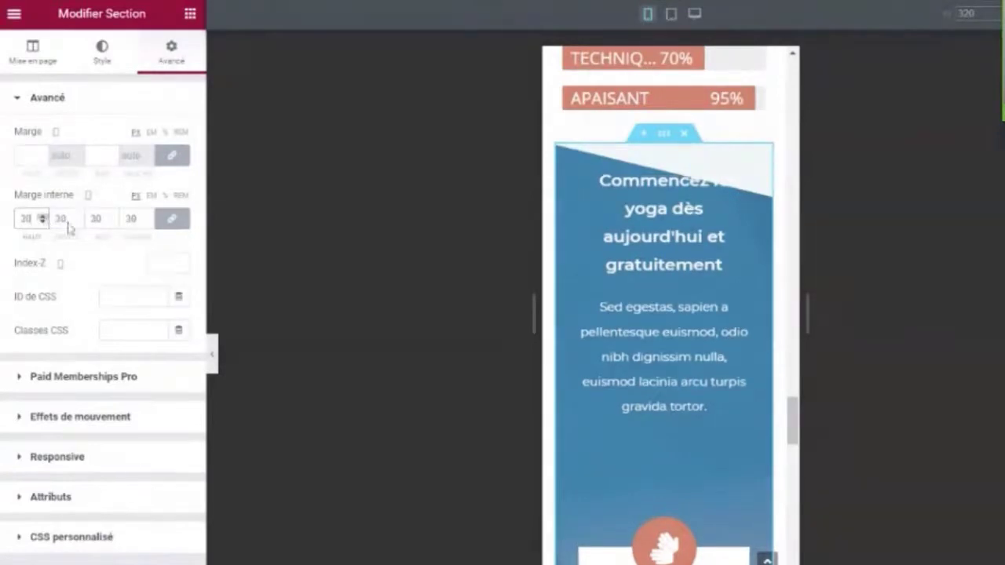
- Unlink the section's mobile inner margin values and set the top one to 70 px
left_click(170, 220)
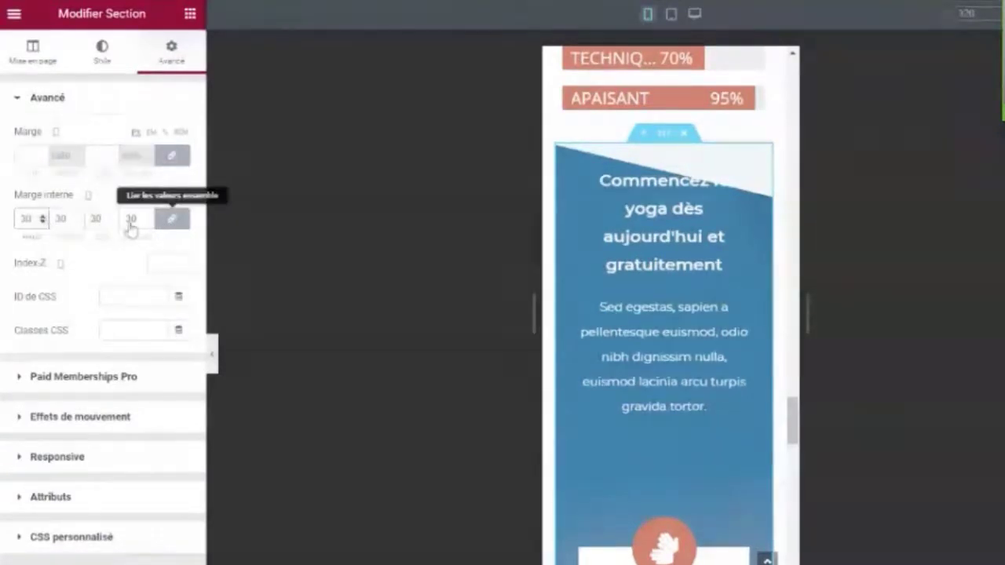
double_click(26, 220)
type("70")
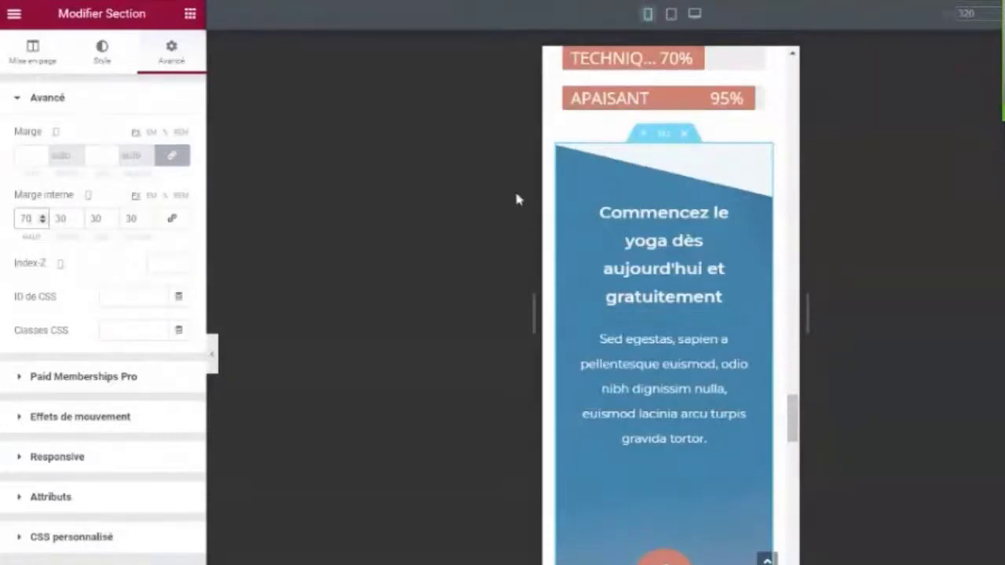
- Compare the "Commencez le yoga" column's inner margin settings between the mobile and desktop views
left_click(588, 209)
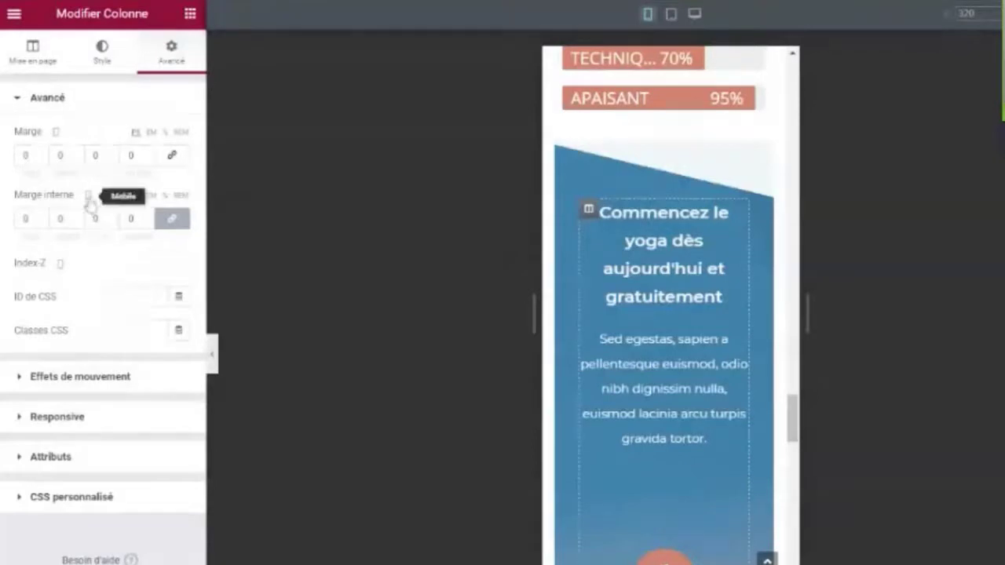
left_click(694, 15)
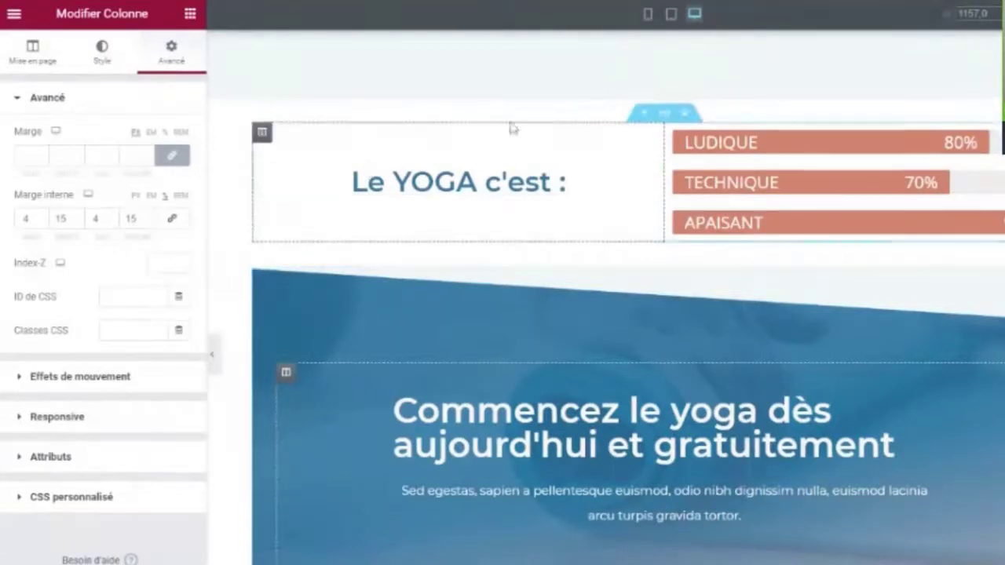
left_click(647, 13)
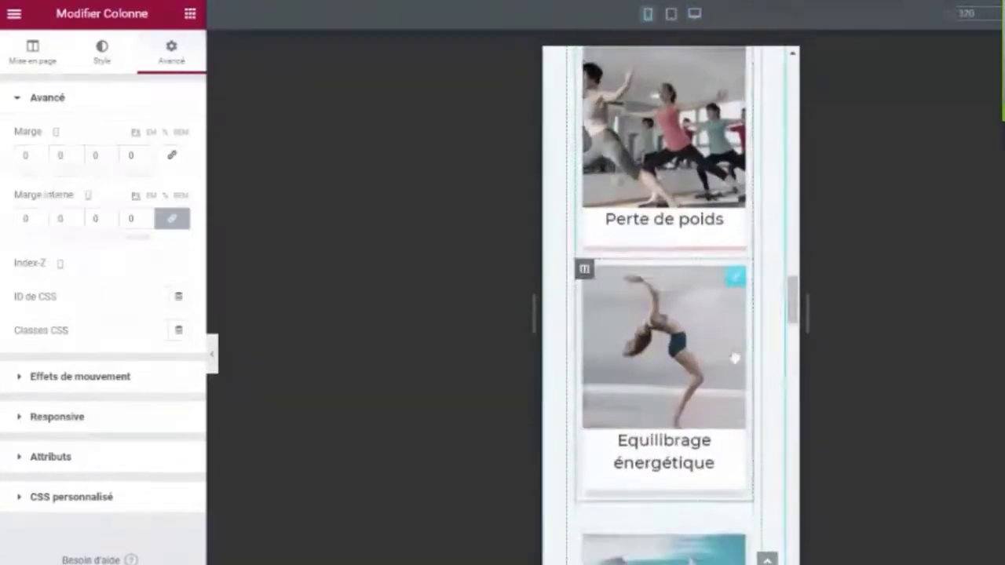
- Increase the mobile font size of the "Commencez le yoga dès aujourd'hui et gratuitement" heading in its typography settings
scroll(730, 361, "down", 15)
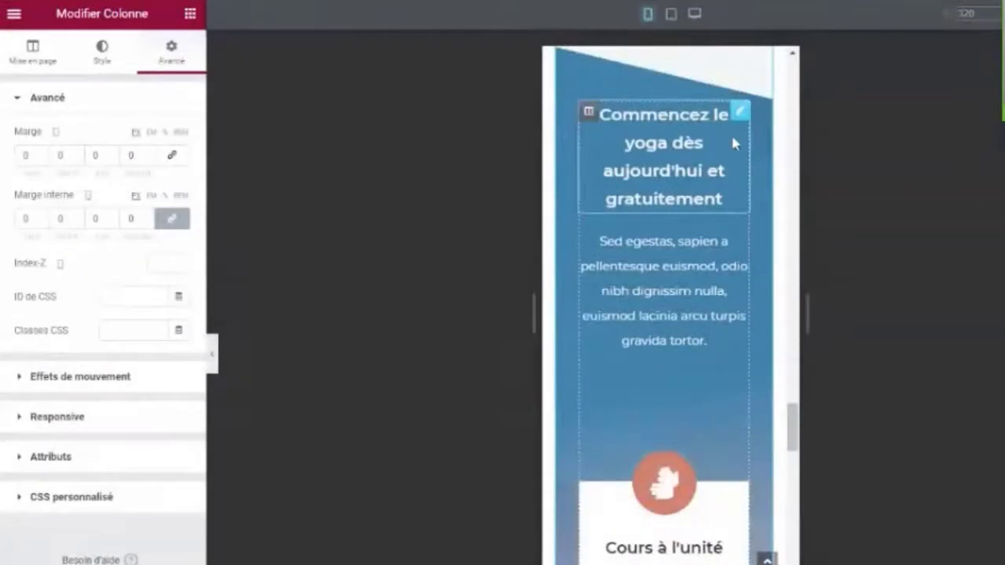
left_click(739, 111)
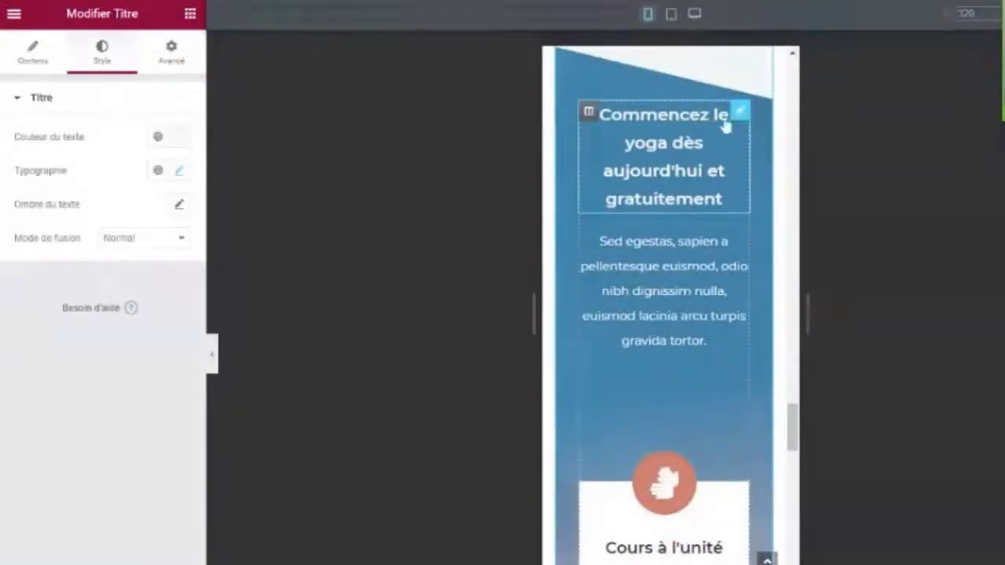
left_click(180, 172)
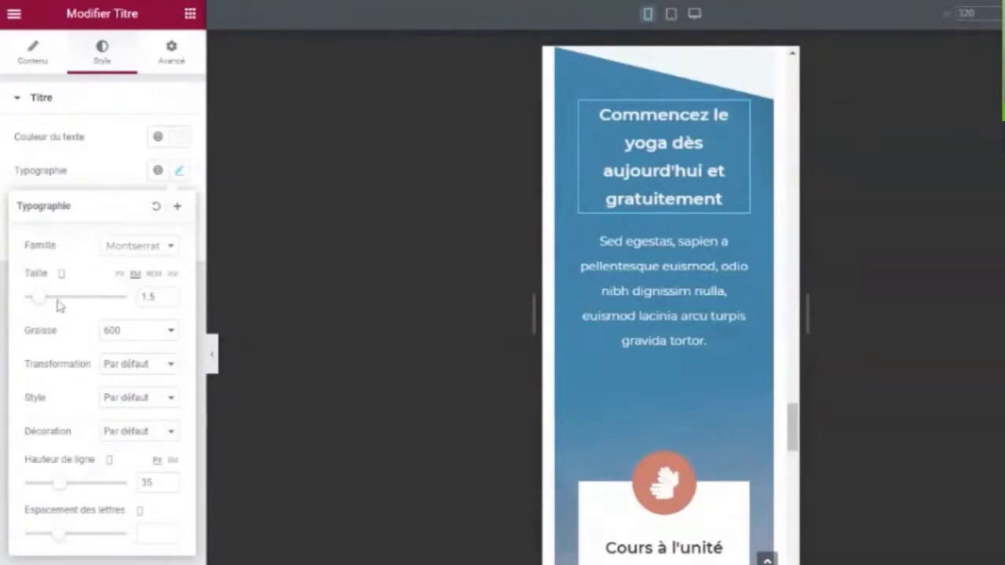
left_click(168, 293)
left_click(169, 293)
left_click(168, 293)
left_click(169, 294)
left_click(168, 294)
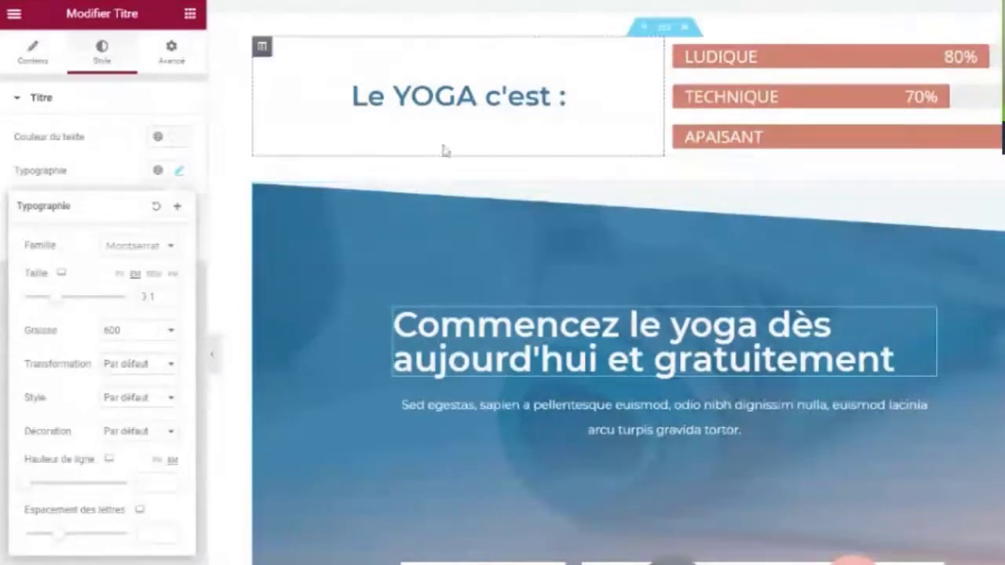
- Review the page around the "Commencez le yoga" heading in the desktop and mobile views
scroll(650, 152, "up", 2)
scroll(644, 121, "up", 8)
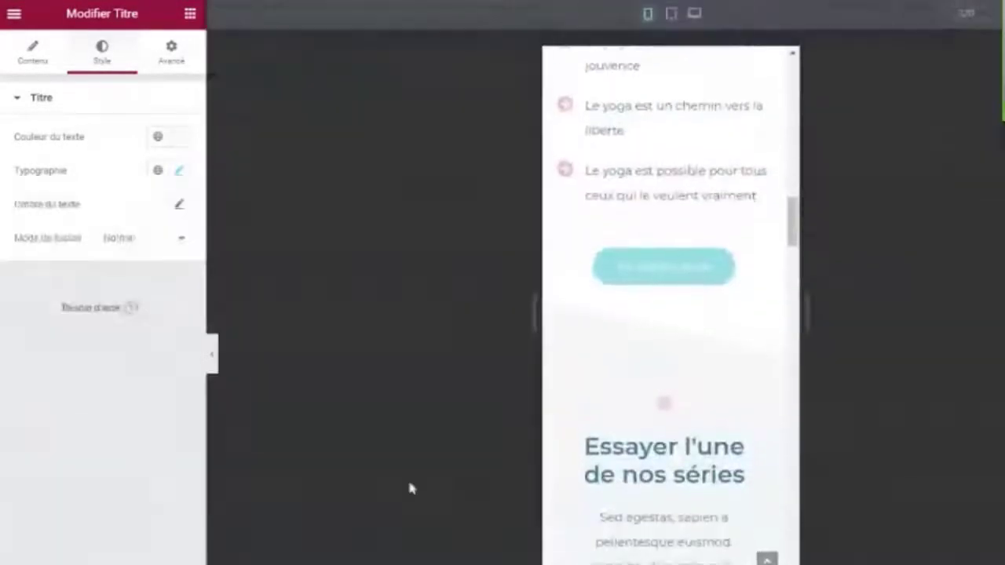
scroll(681, 357, "down", 3)
left_click_drag(794, 259, 797, 406)
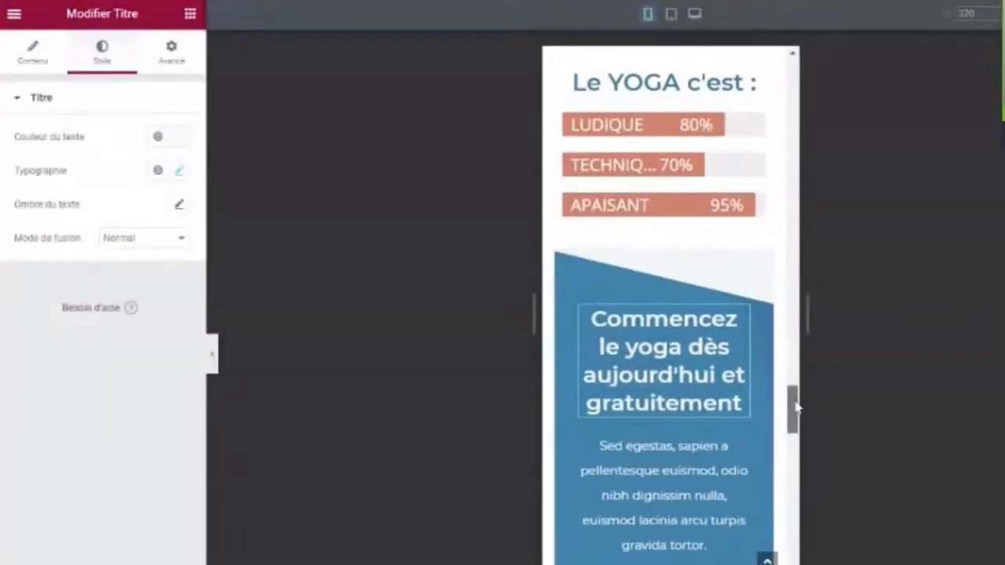
scroll(796, 406, "down", 2)
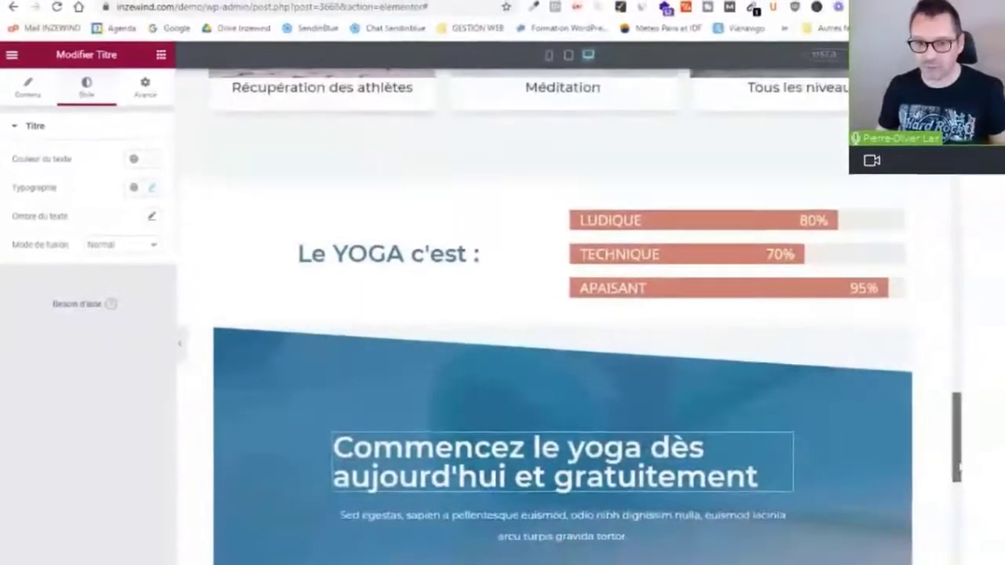
- Duplicate the "Le YOGA c'est :" section with the progress bars in the mobile view
scroll(414, 369, "up", 2)
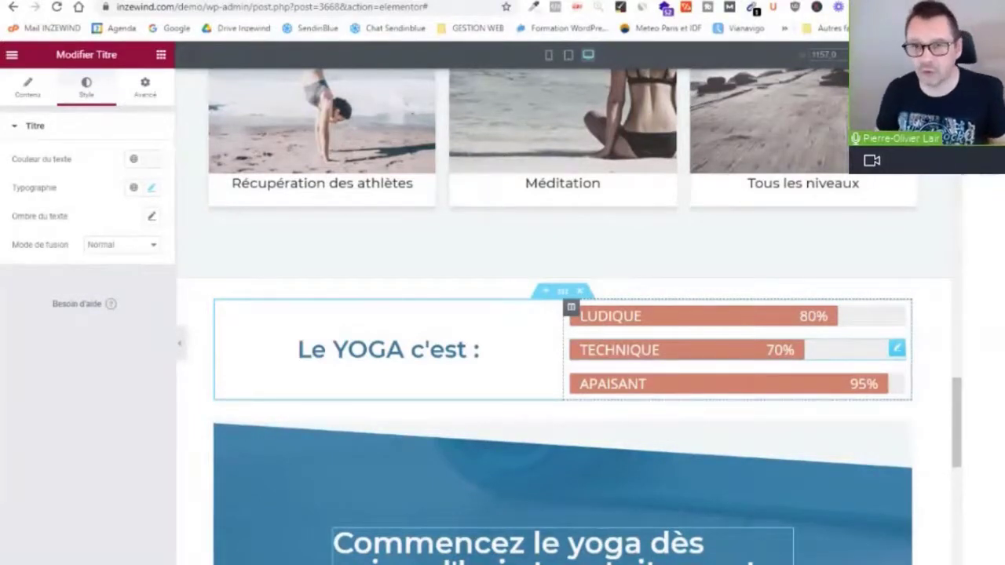
left_click(548, 54)
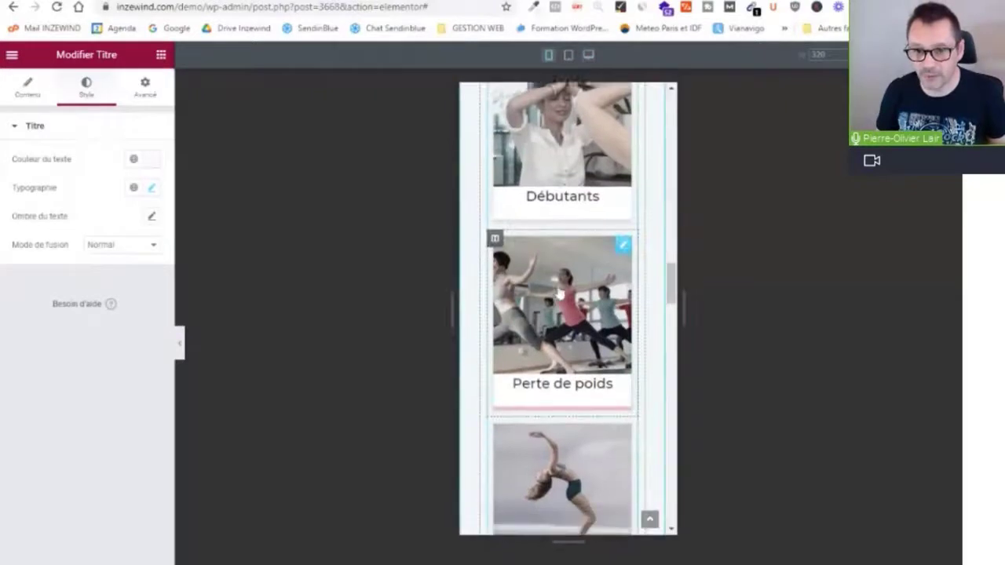
scroll(559, 292, "down", 7)
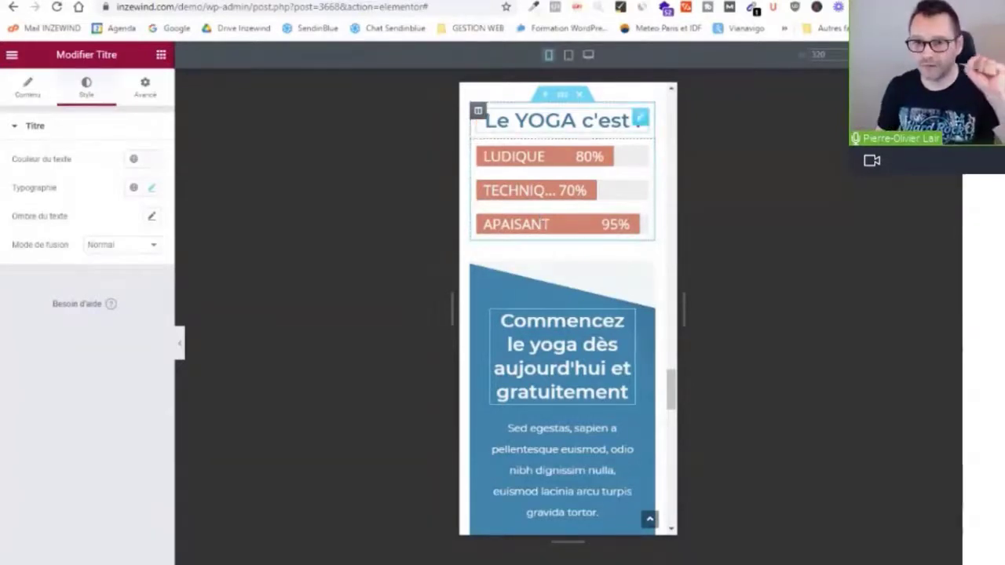
scroll(564, 195, "up", 1)
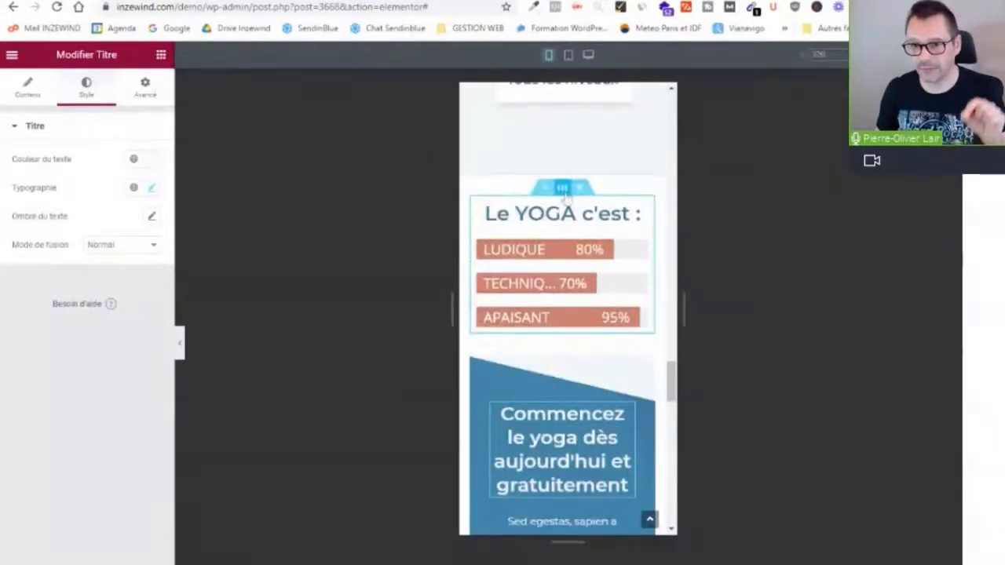
left_click(562, 188)
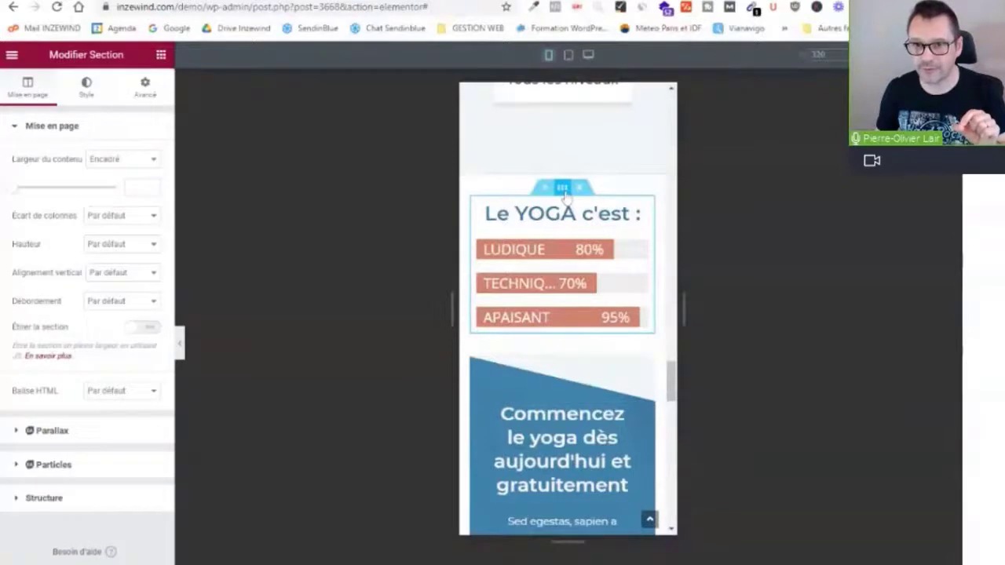
right_click(563, 192)
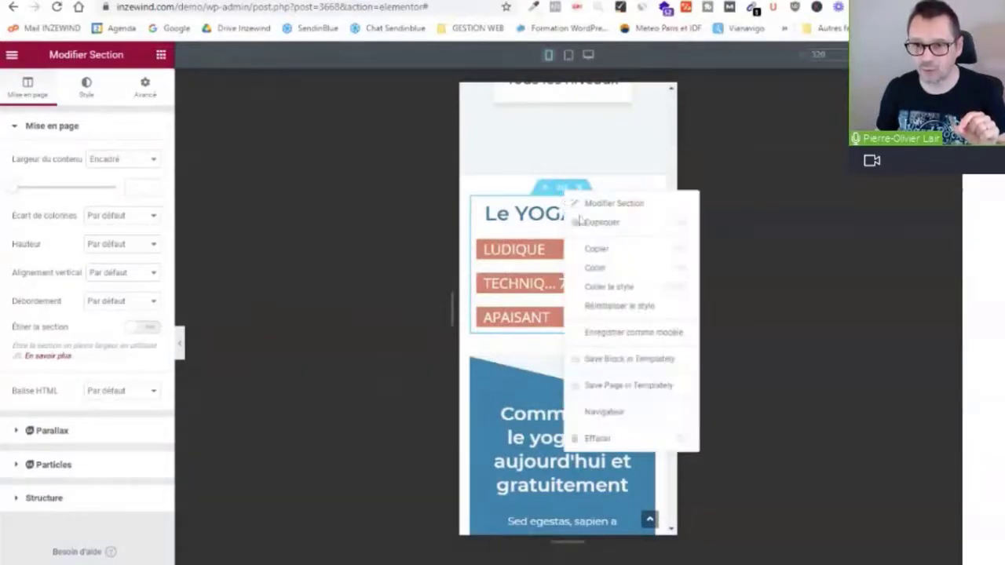
left_click(587, 224)
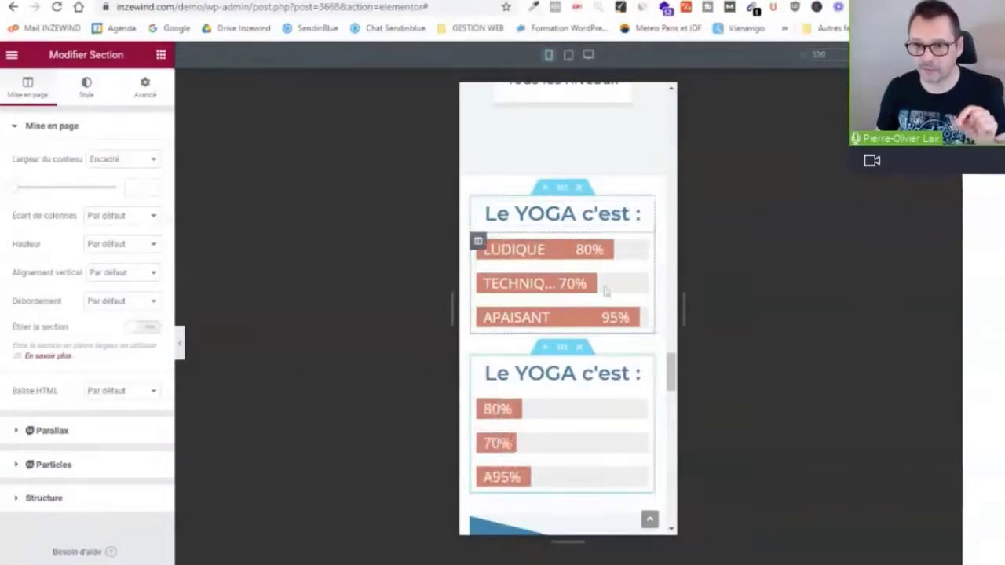
- Delete the LUDIQUE, TECHNIQUE and APAISANT progress bars from the lower "Le YOGA c'est :" section
scroll(605, 288, "down", 1)
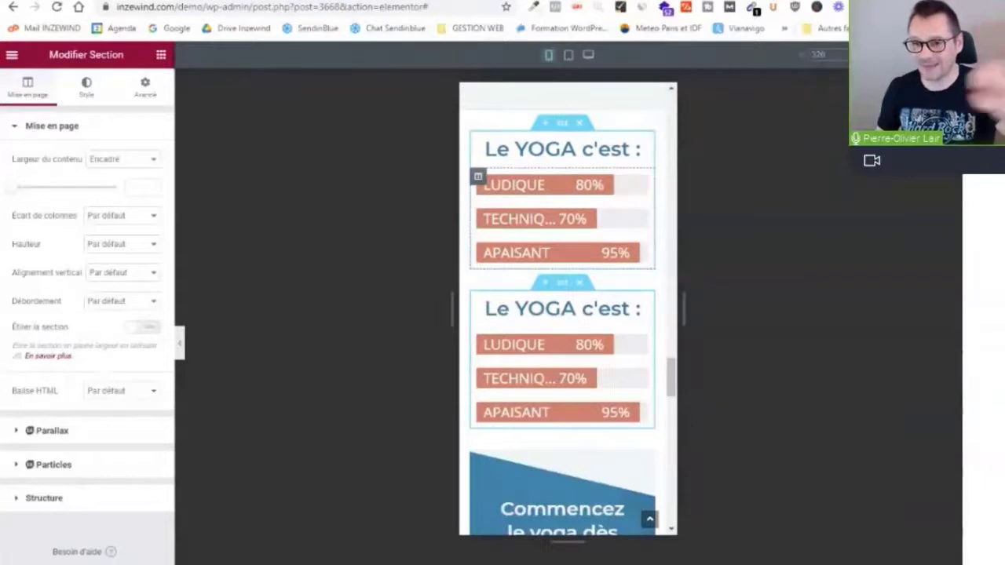
scroll(660, 373, "down", 1)
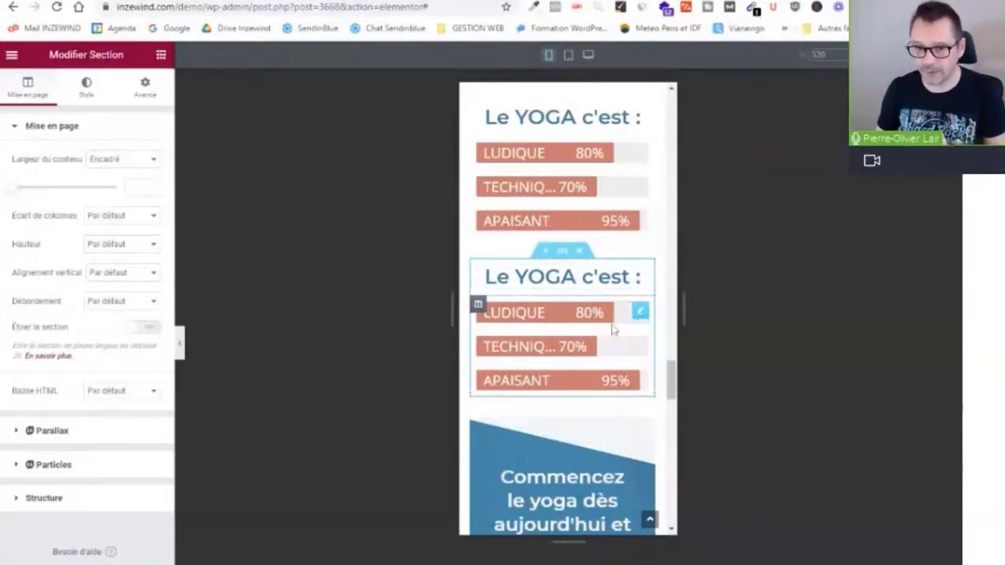
left_click(640, 312)
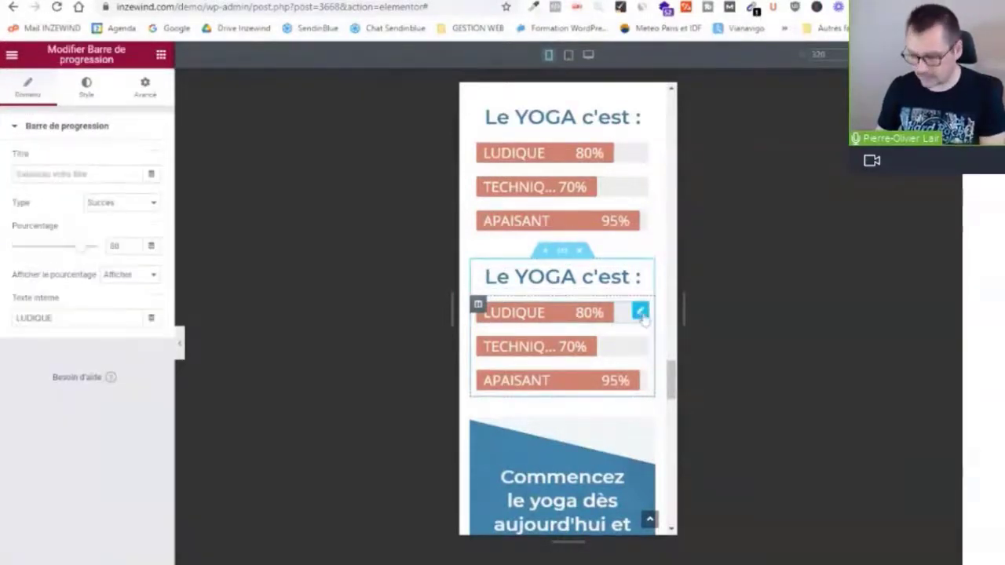
key("Delete")
left_click(640, 313)
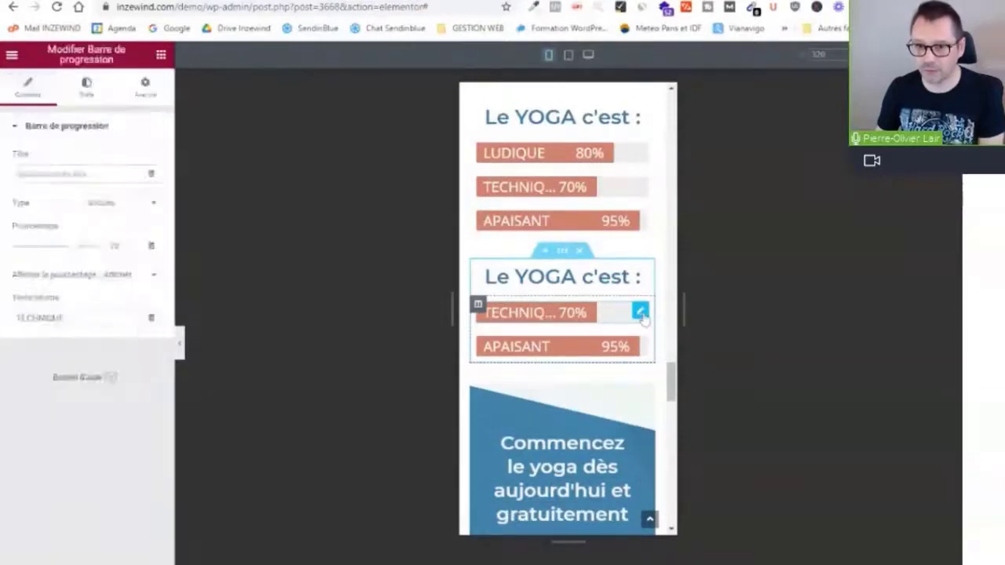
key("Delete")
left_click(639, 312)
key("Delete")
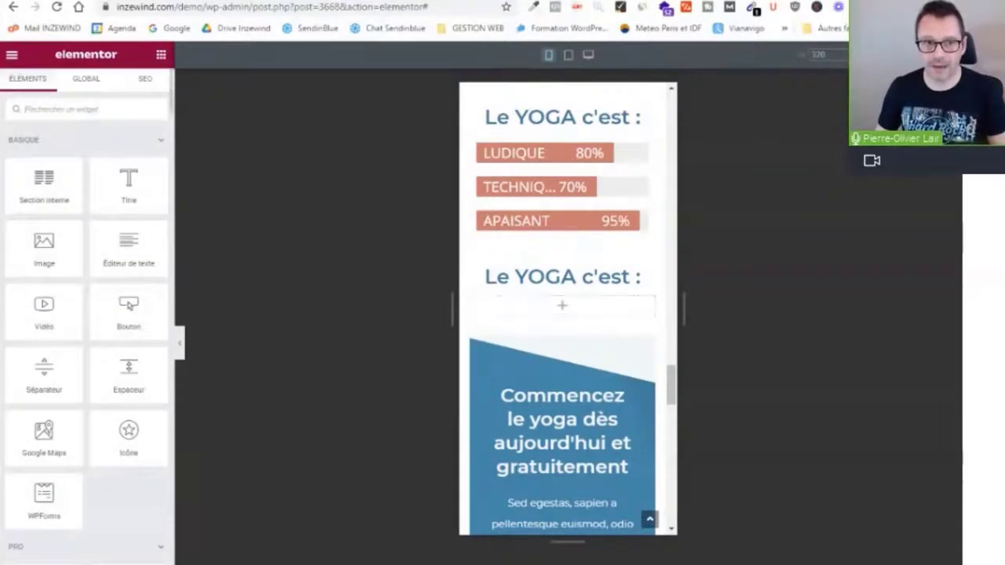
- Add a Compteur widget to the emptied column under the lower "Le YOGA c'est :" heading and set its end number to 80
type("com")
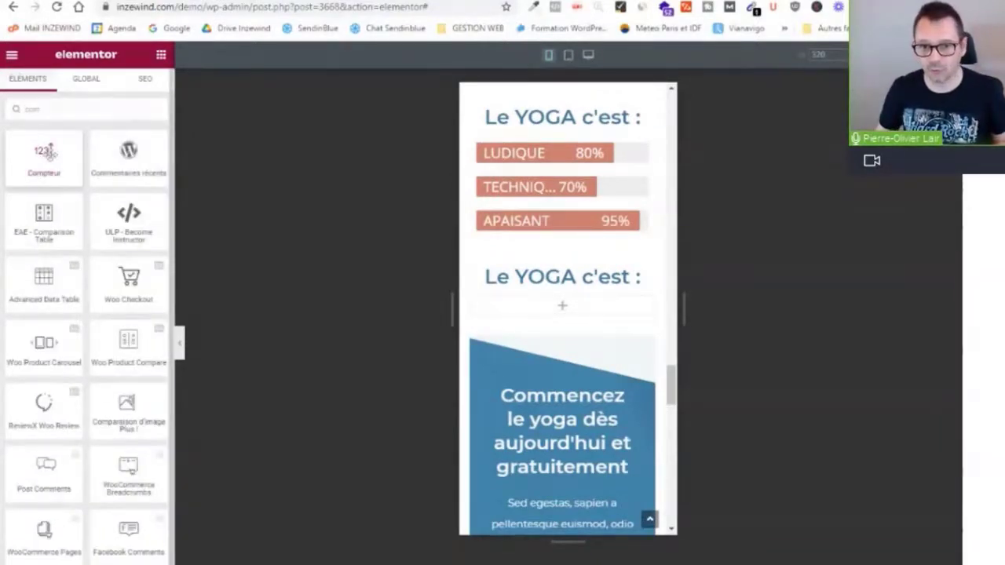
left_click_drag(45, 151, 562, 306)
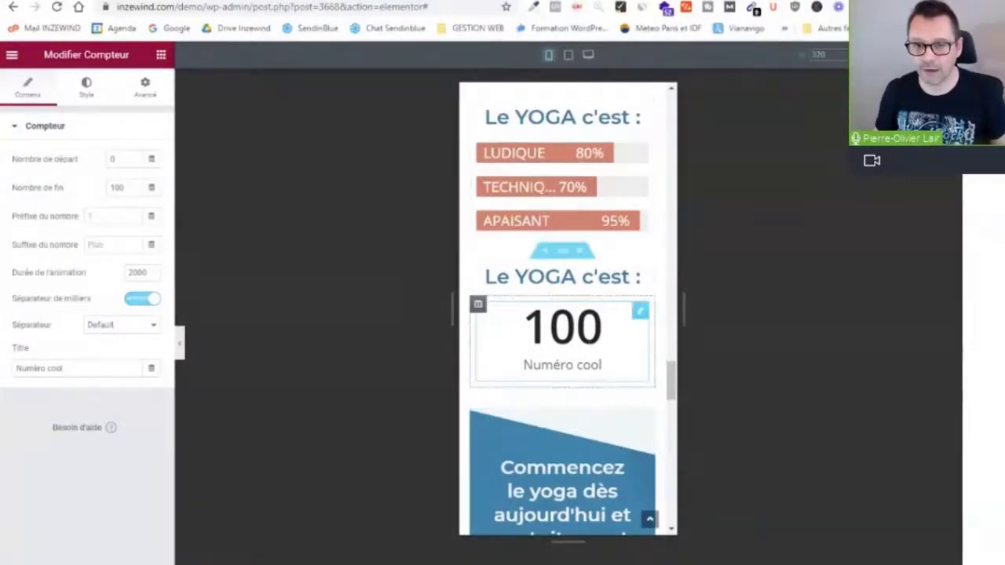
left_click(120, 189)
double_click(119, 188)
type("35")
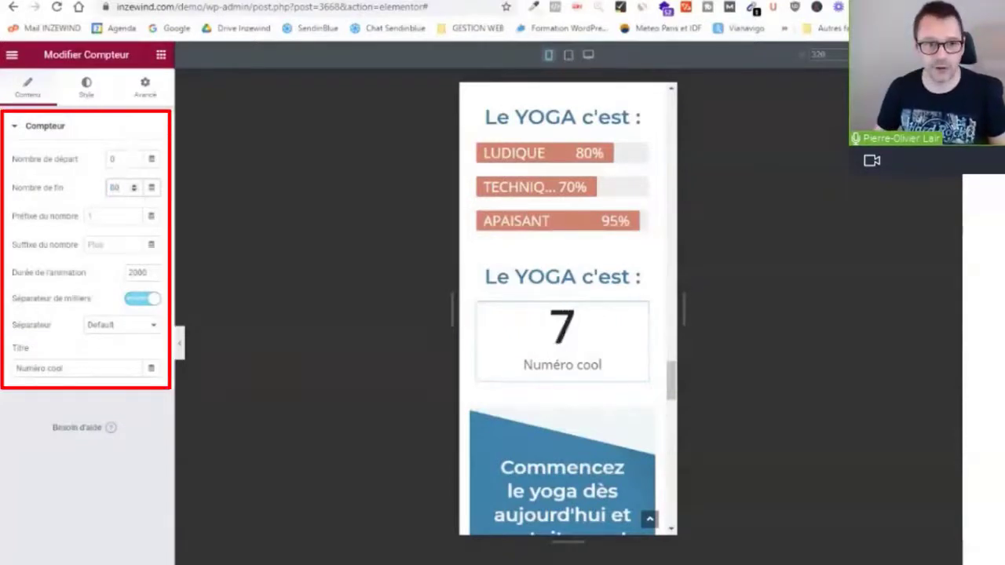
- Set the counter's number suffix to % and its title to LUDIQUE
left_click(115, 245)
type("%")
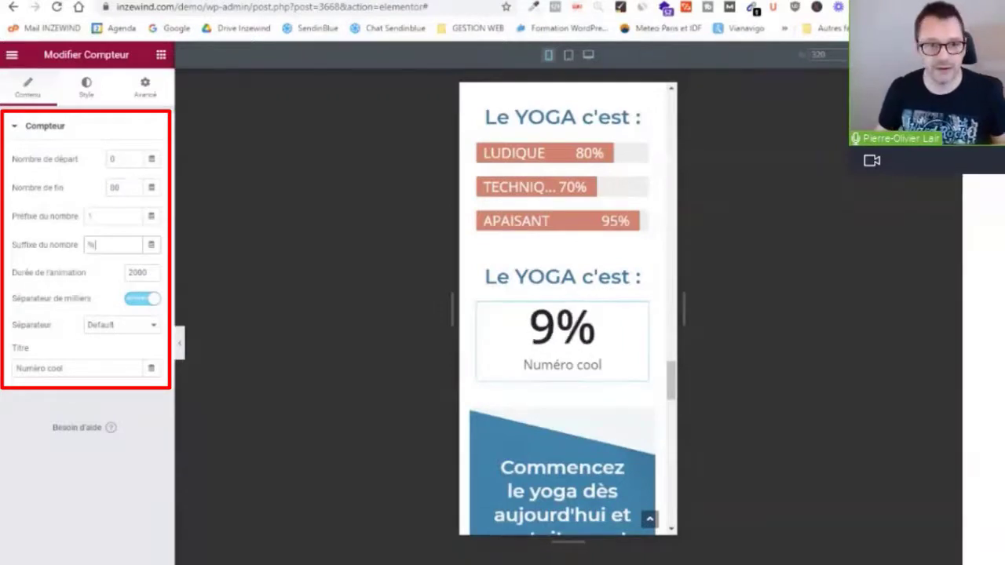
triple_click(79, 368)
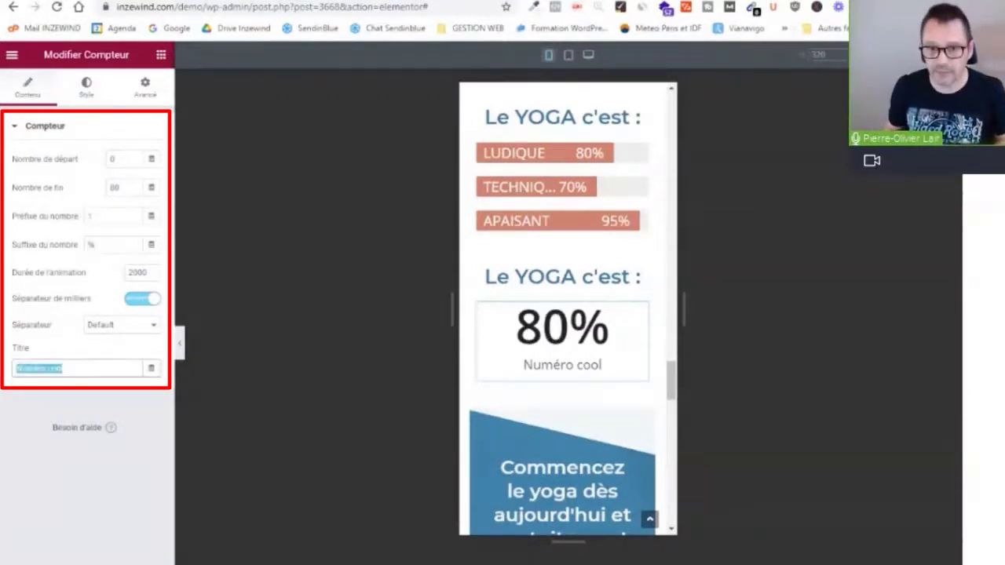
type("LUDIQUE")
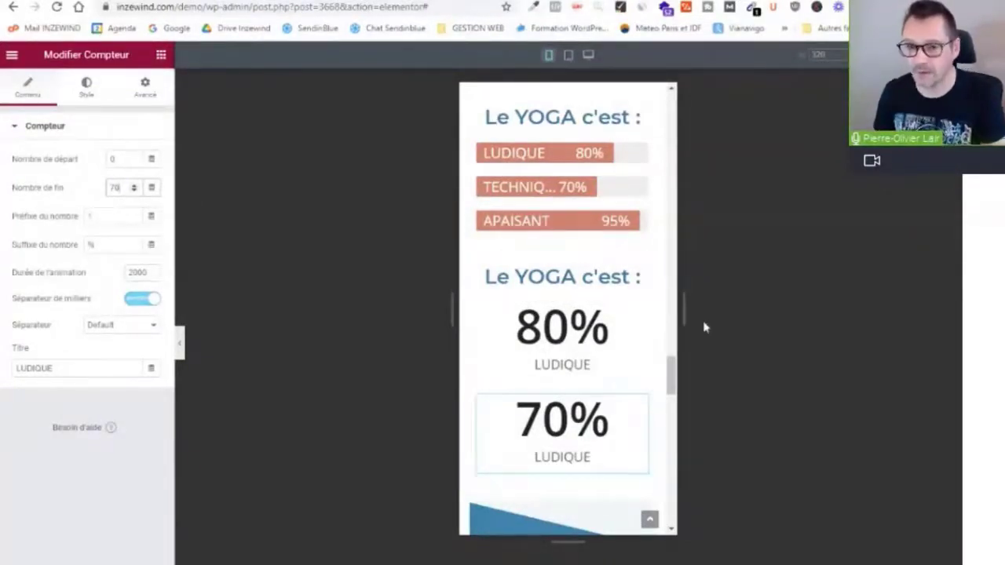
- Hide the original "Le YOGA c'est :" section with the progress bars on mobile through its responsive visibility settings
scroll(673, 377, "up", 1)
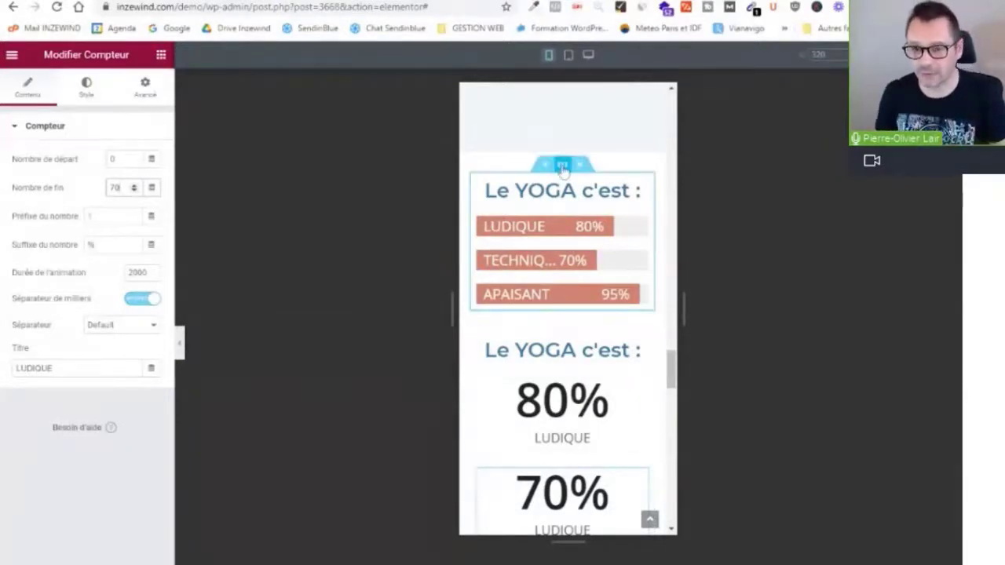
left_click(478, 181)
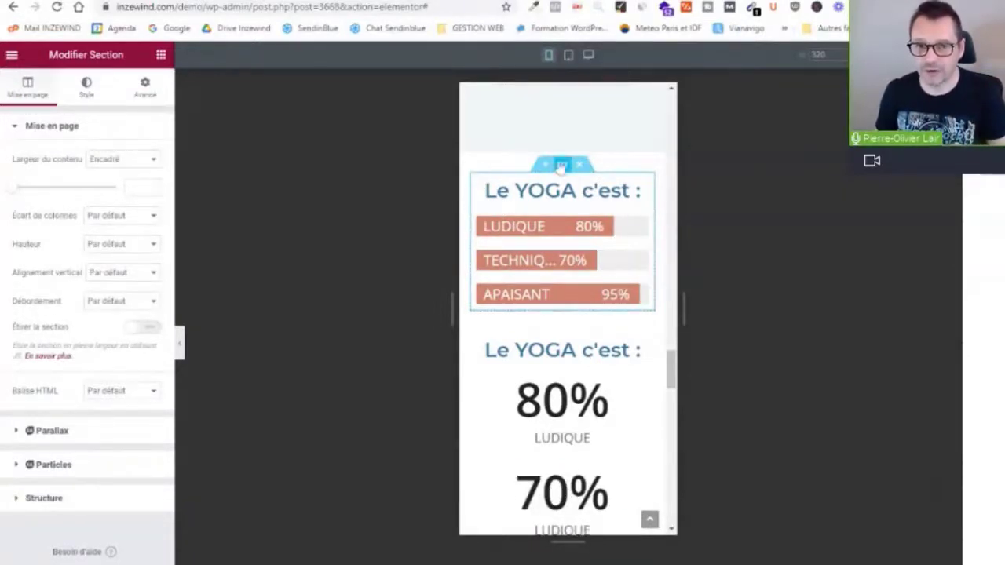
left_click(145, 90)
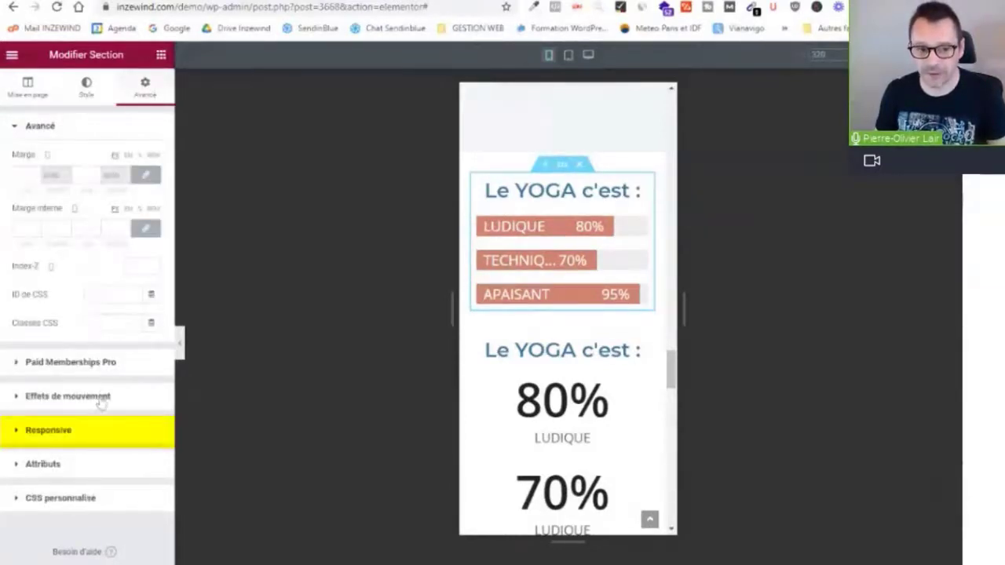
left_click(67, 436)
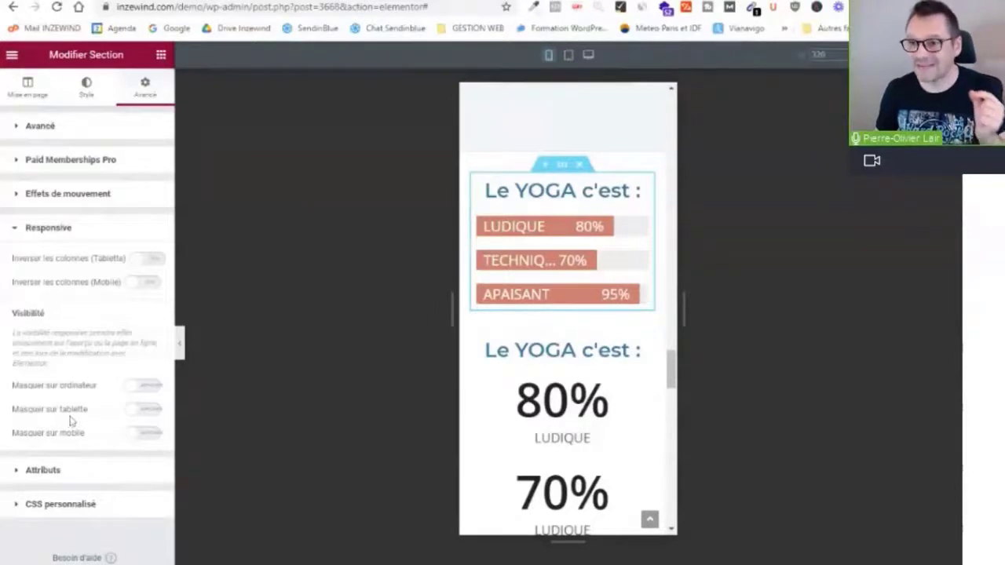
left_click(150, 437)
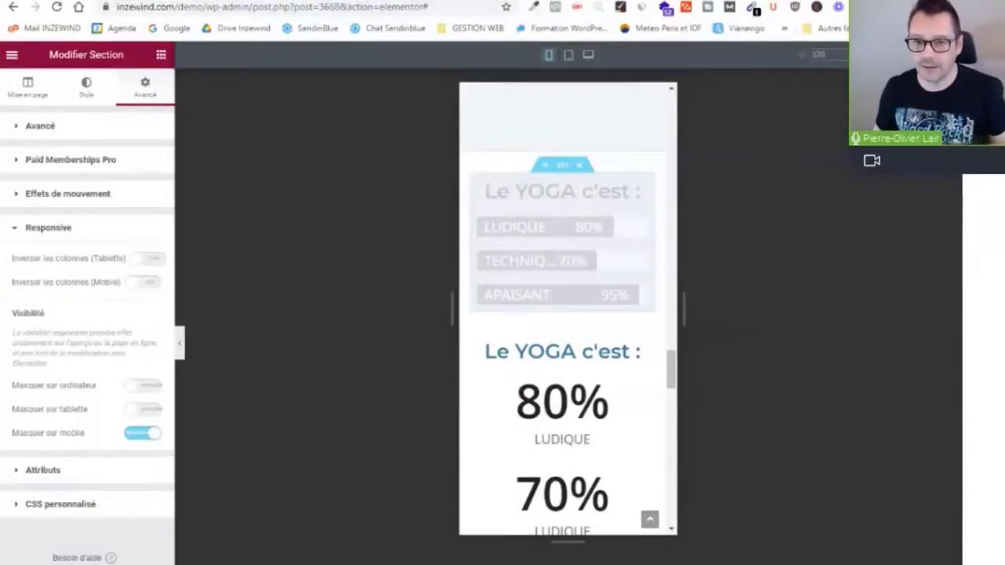
- Hide the "Le YOGA c'est :" section with the counters on desktop and tablet through its responsive visibility settings
scroll(551, 298, "down", 1)
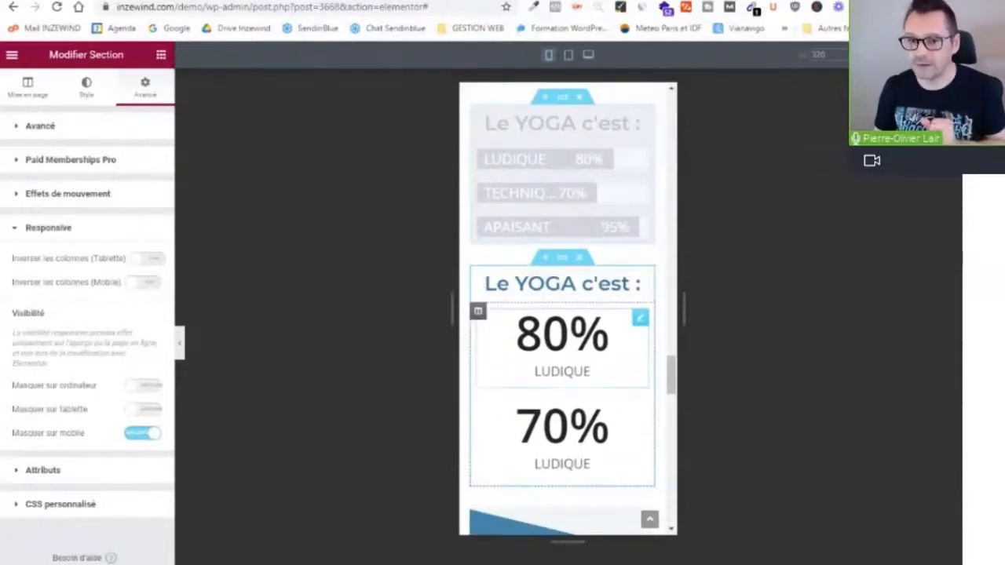
left_click(562, 258)
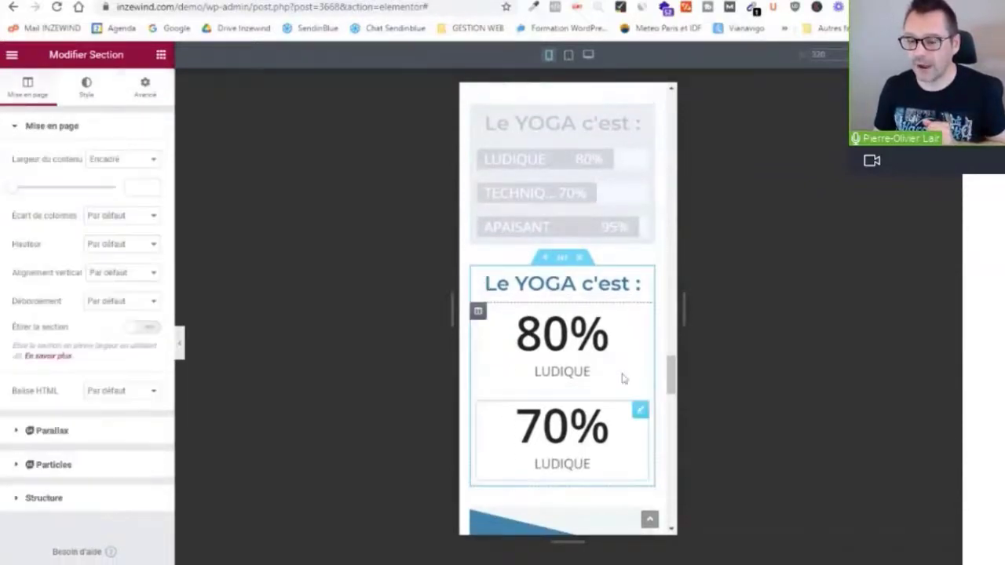
left_click(589, 56)
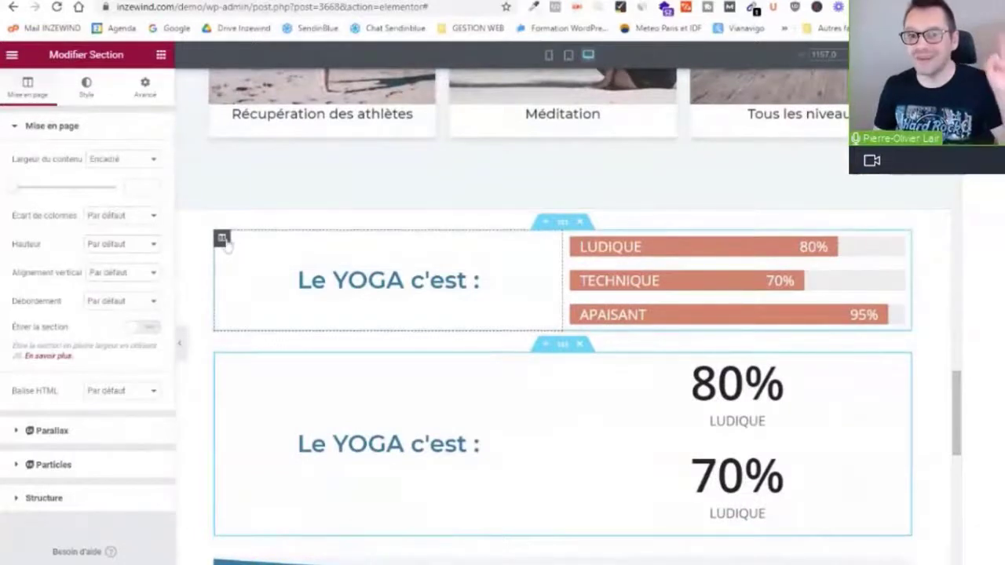
left_click(562, 225)
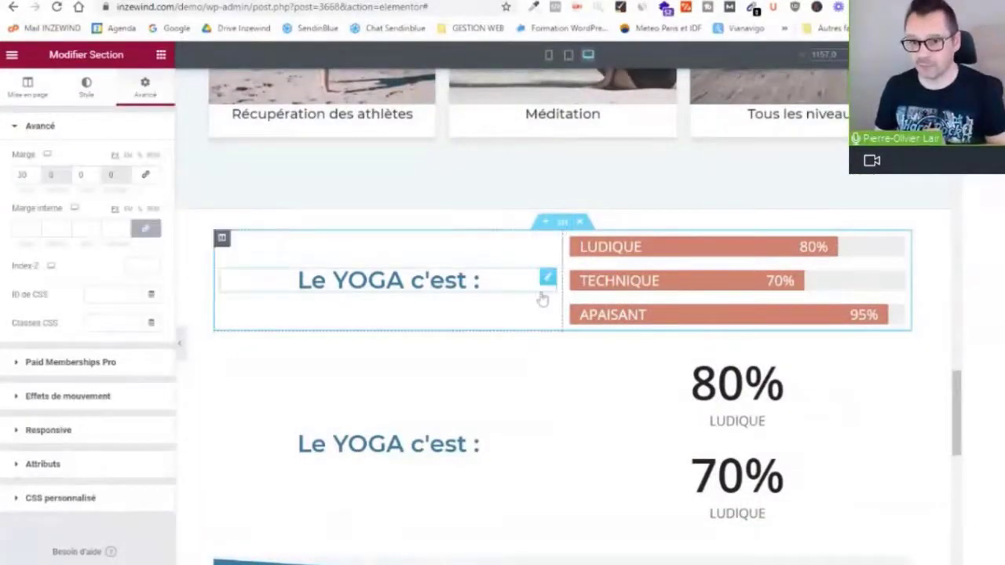
left_click(562, 346)
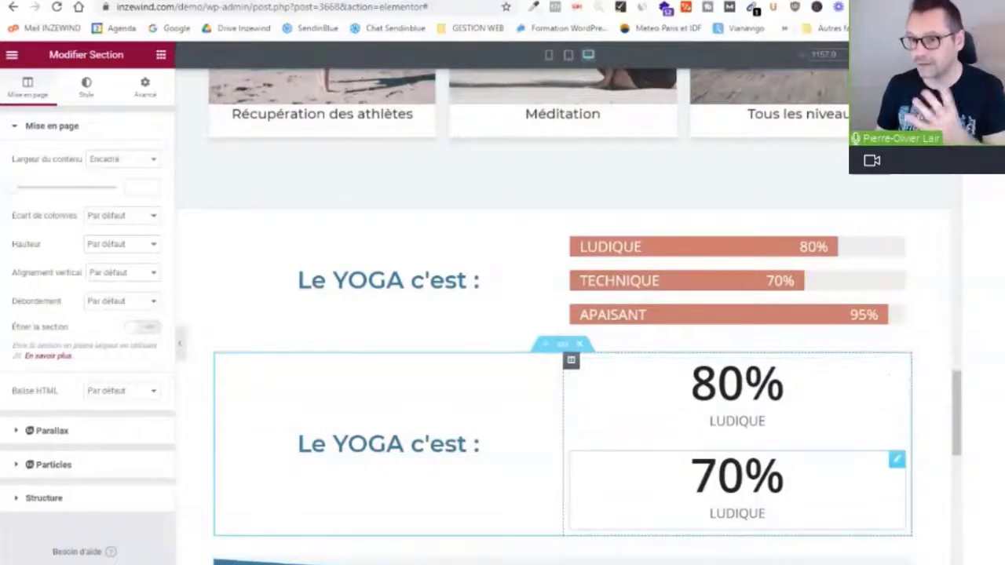
left_click(146, 90)
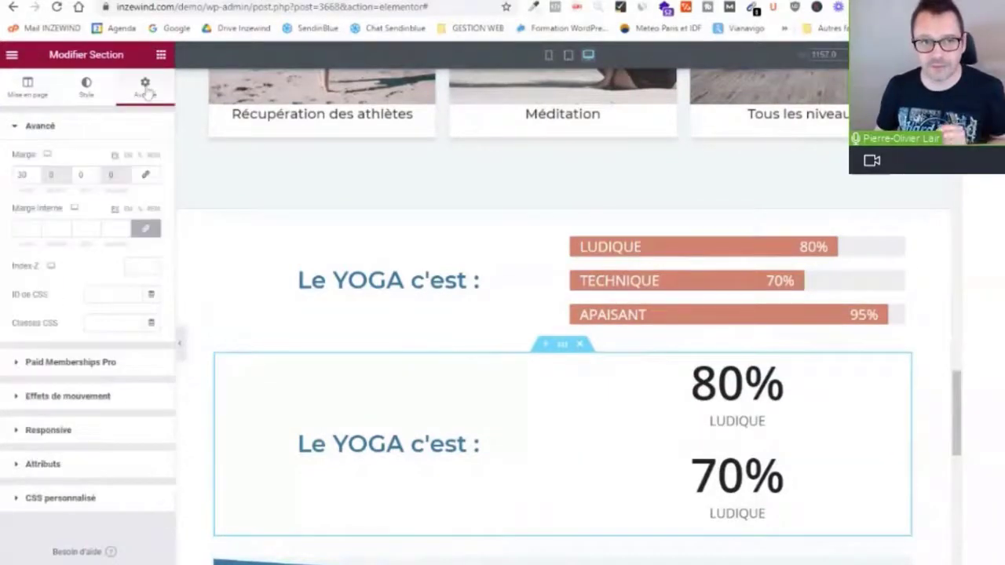
left_click(59, 436)
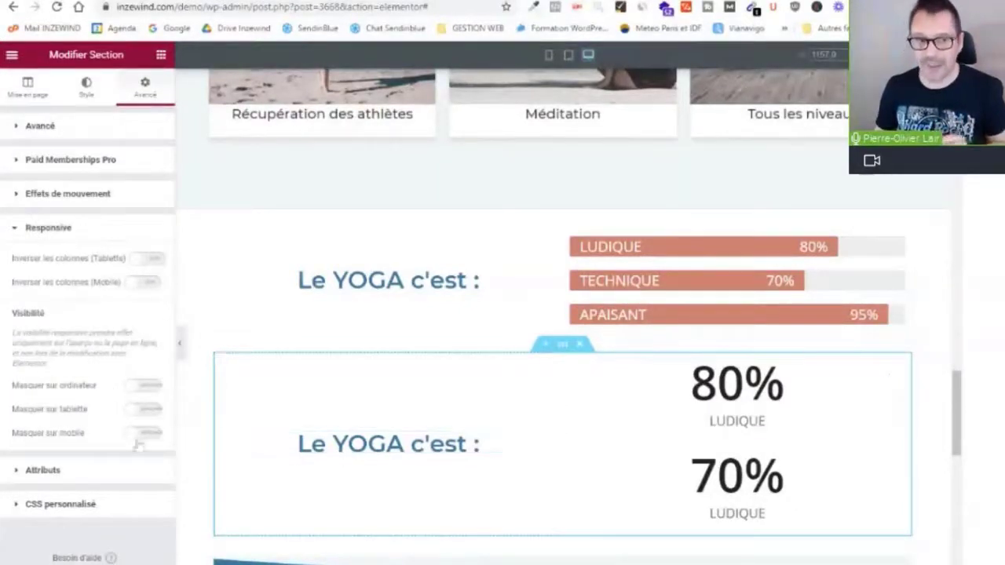
left_click(148, 387)
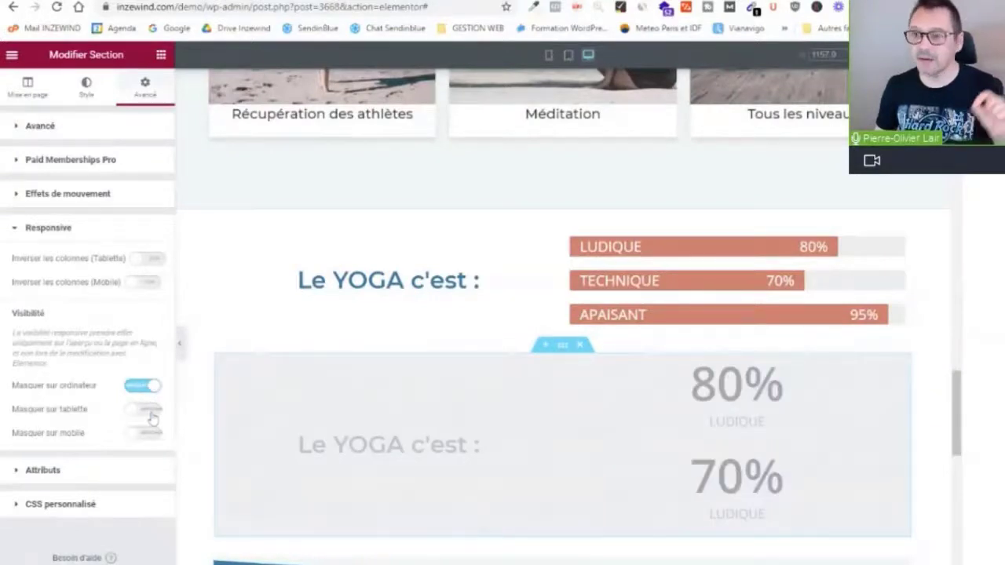
left_click(150, 415)
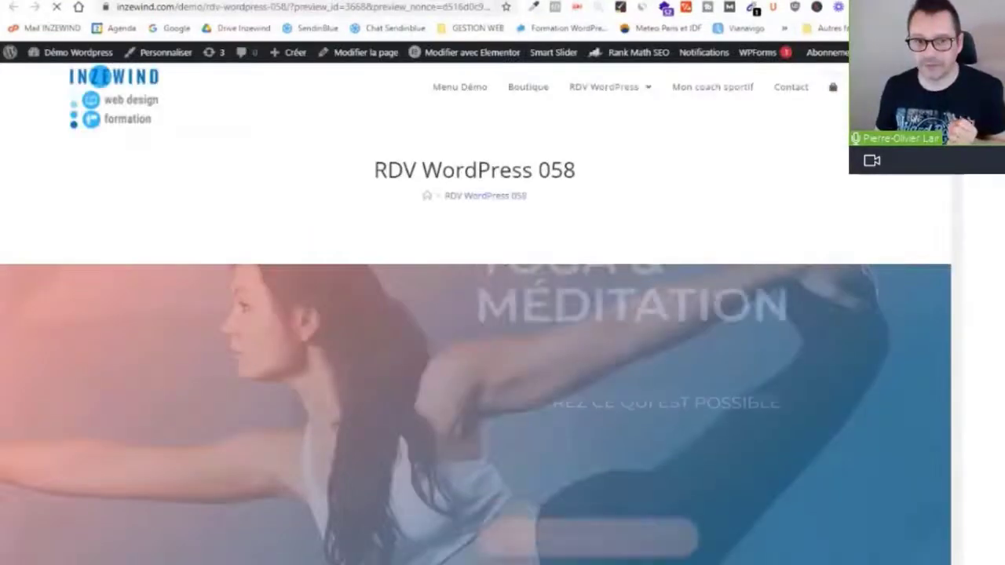
- Review the page preview at full desktop width and in a narrowed browser window
scroll(958, 228, "down", 5)
left_click_drag(957, 228, 951, 414)
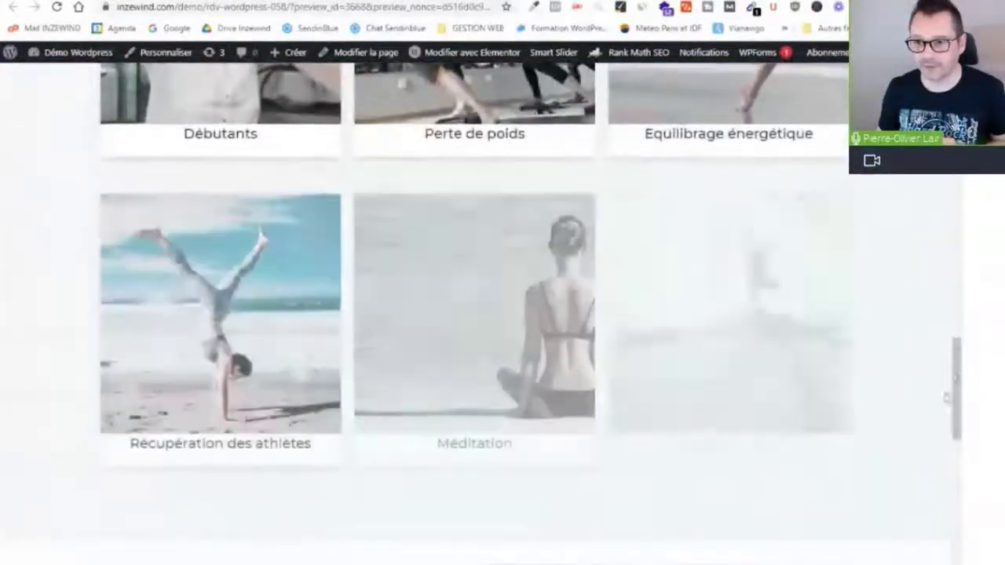
scroll(954, 416, "down", 4)
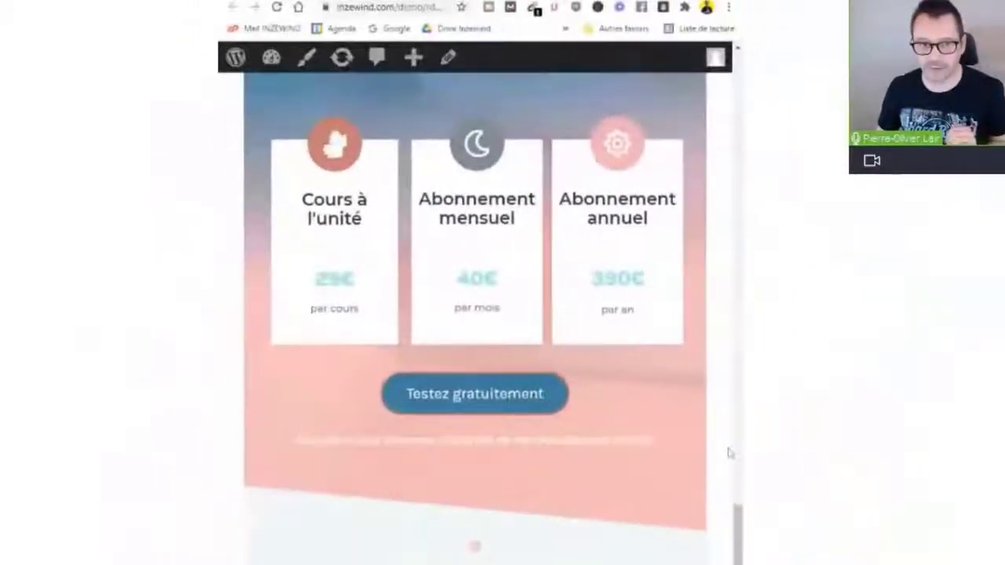
scroll(730, 453, "up", 8)
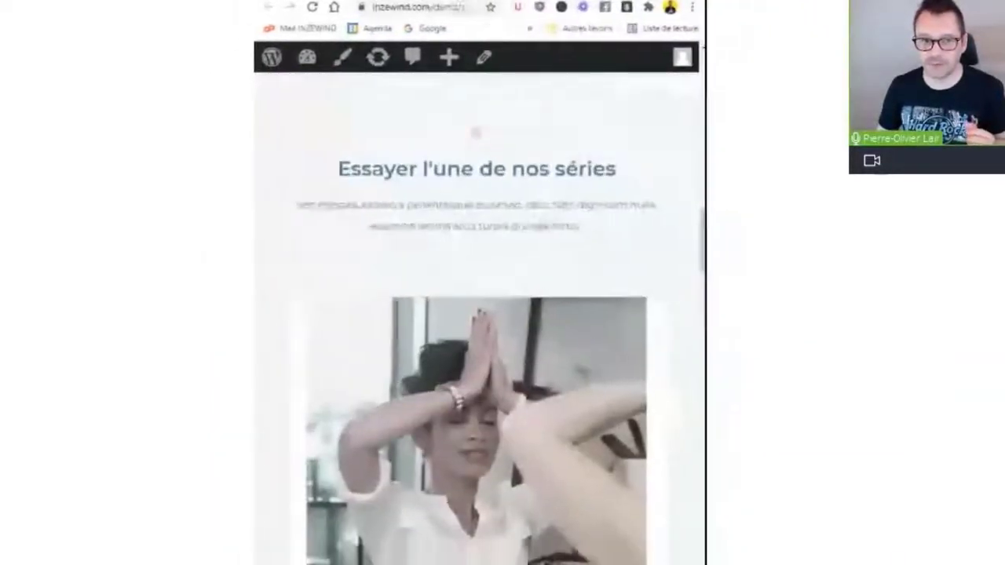
- Compare the page header and its RDV WordPress submenu at desktop width with the header in a phone-width browser window
left_click_drag(705, 314, 650, 314)
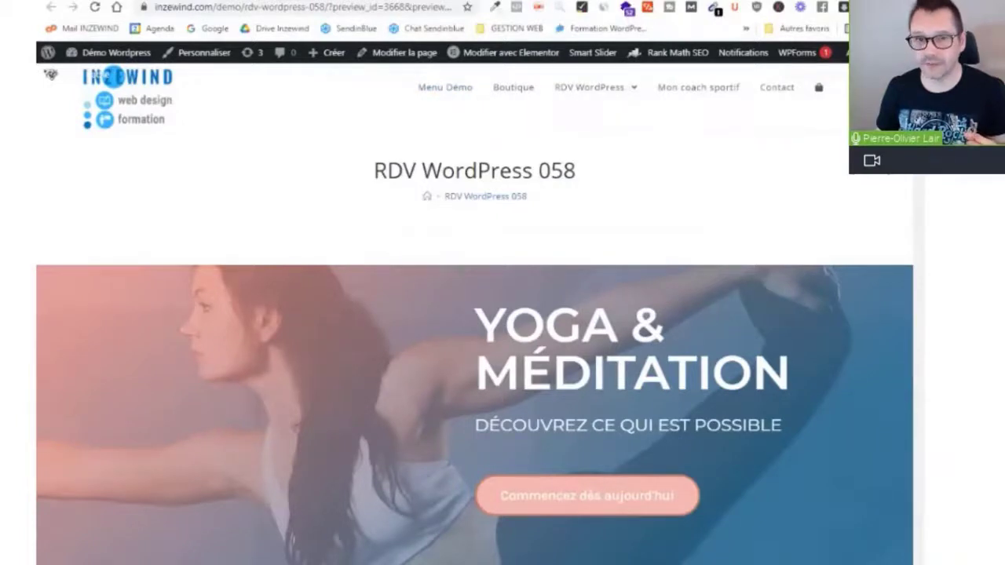
mouse_move(603, 99)
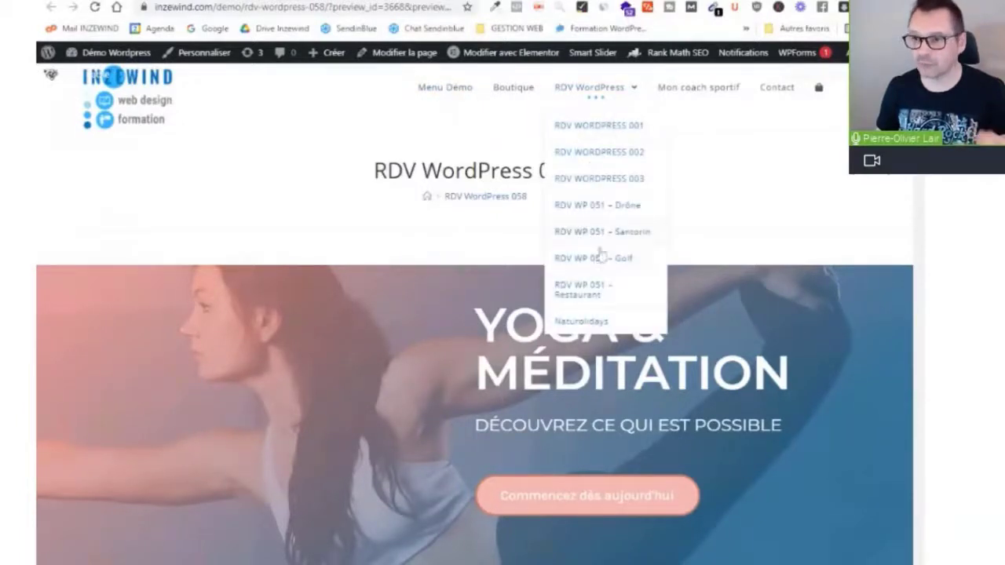
scroll(474, 314, "down", 5)
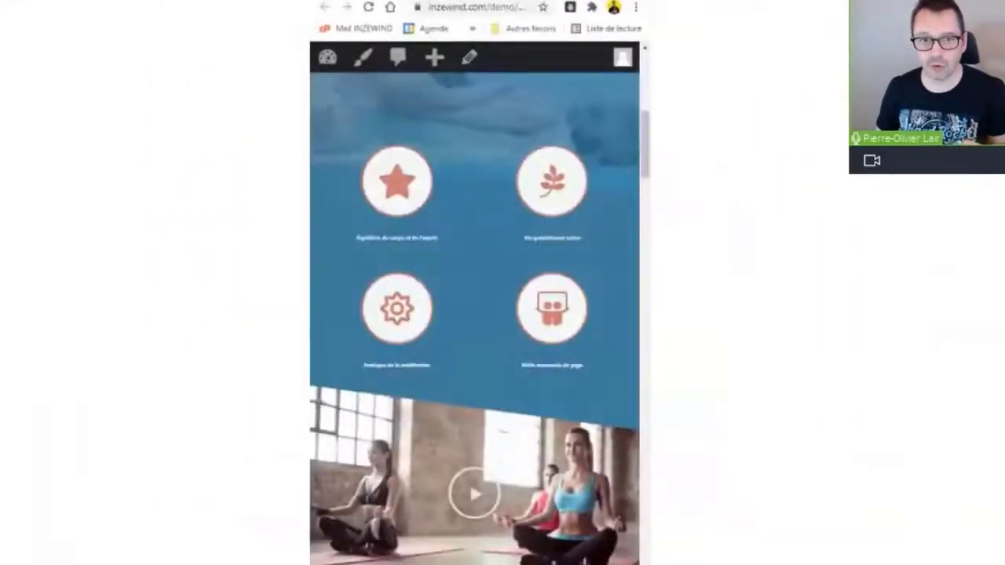
left_click_drag(647, 161, 640, 88)
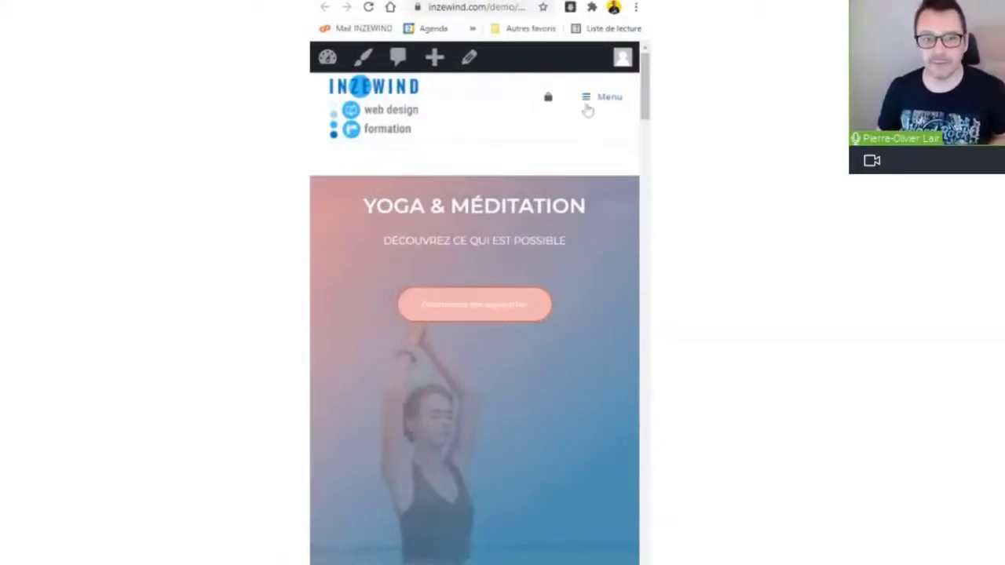
- Examine the hamburger menu with its RDV WordPress submenu expanded and collapsed, and widen the browser window back to desktop width
left_click(587, 103)
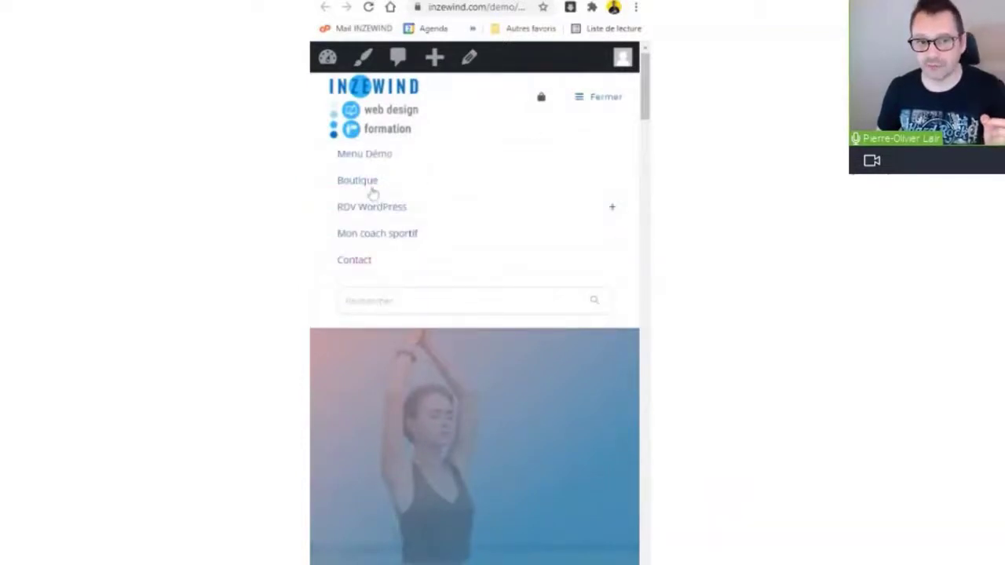
left_click(612, 208)
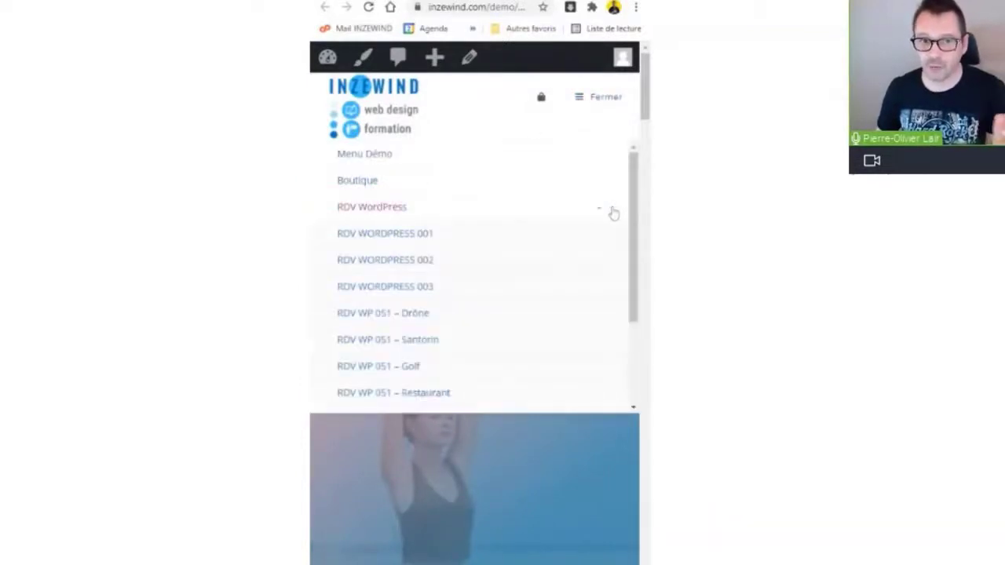
left_click(598, 213)
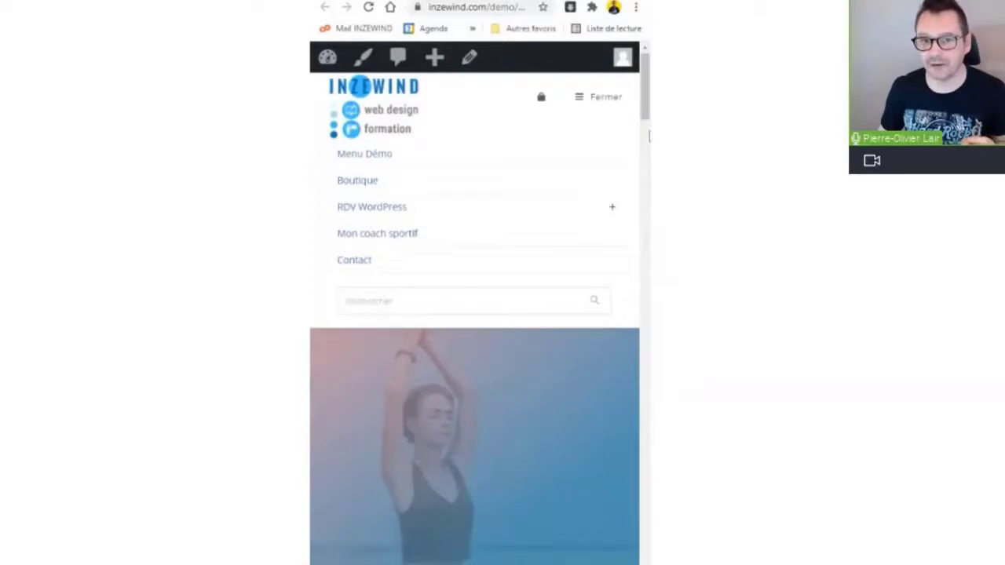
left_click_drag(650, 283, 669, 283)
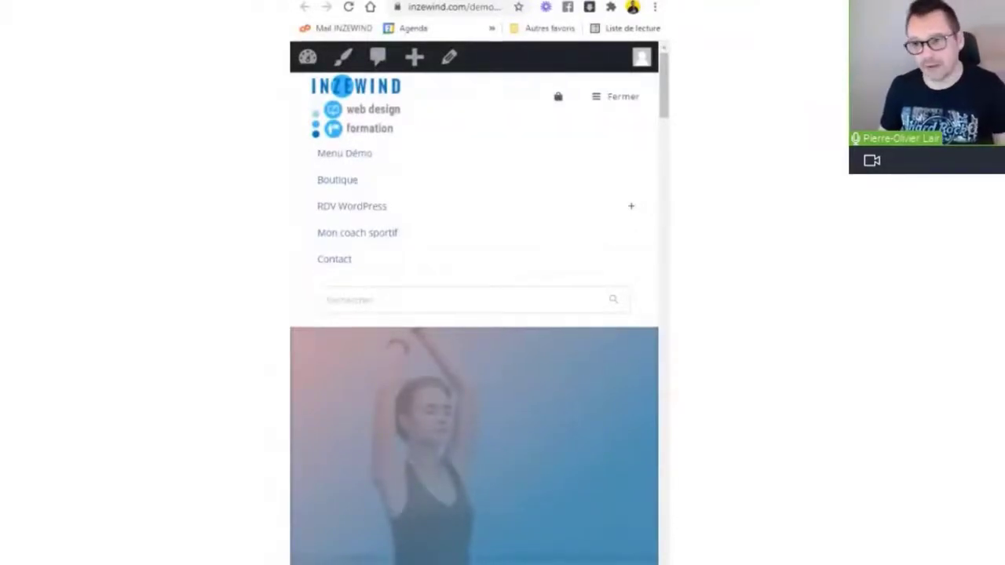
left_click_drag(669, 283, 786, 282)
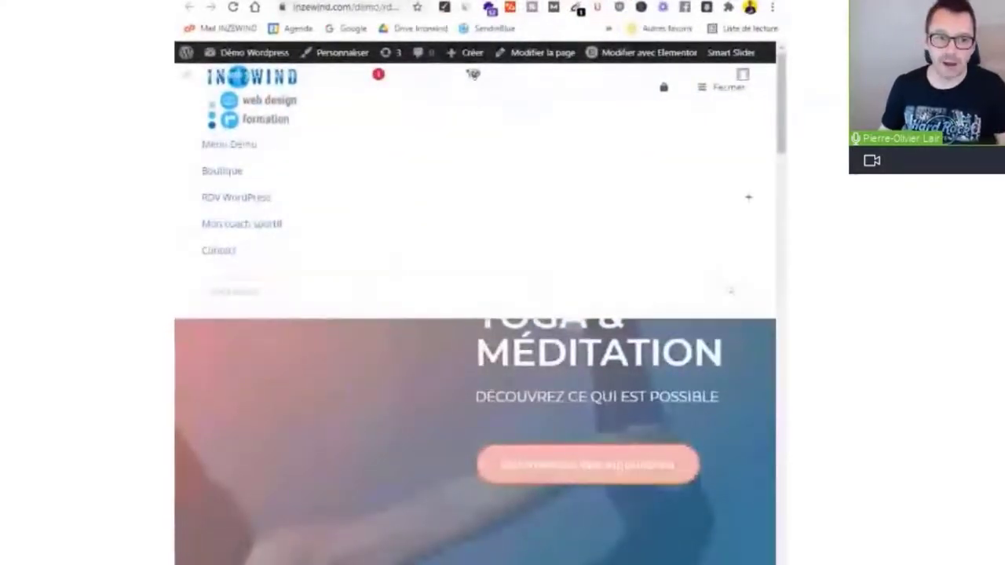
left_click_drag(786, 283, 890, 282)
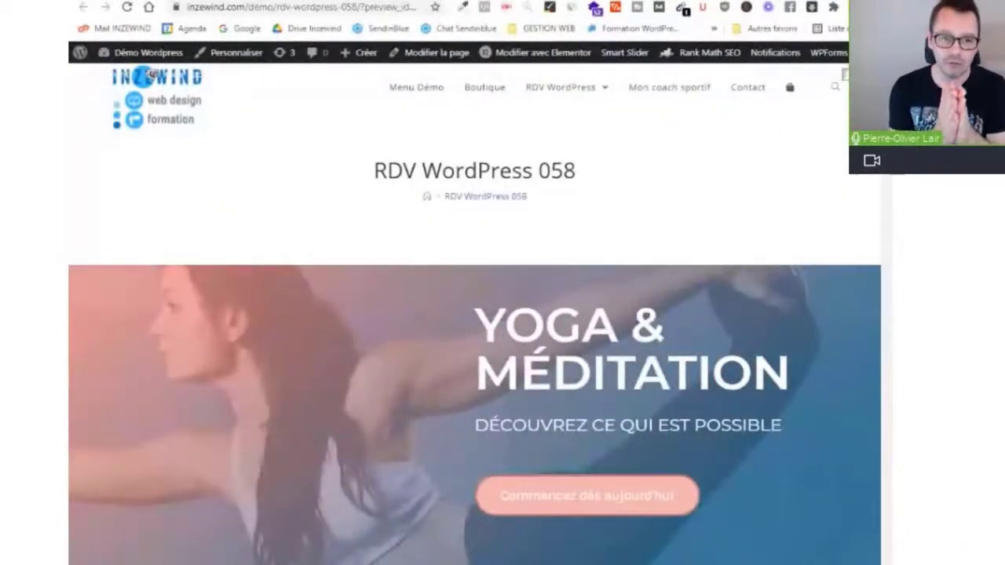
- Open the theme customizer's typography settings for the mobile menu (Menu mobile)
left_click(221, 60)
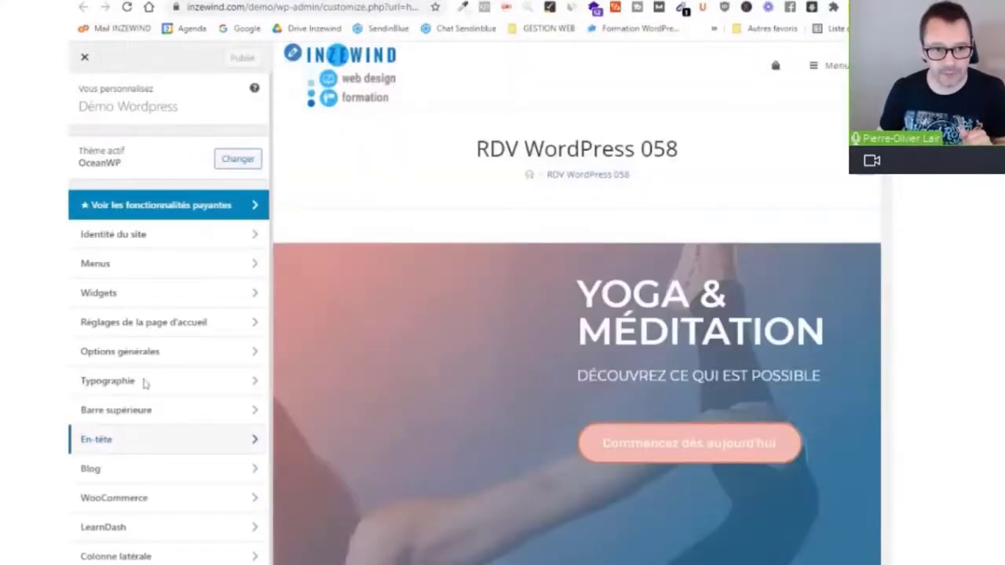
left_click(143, 382)
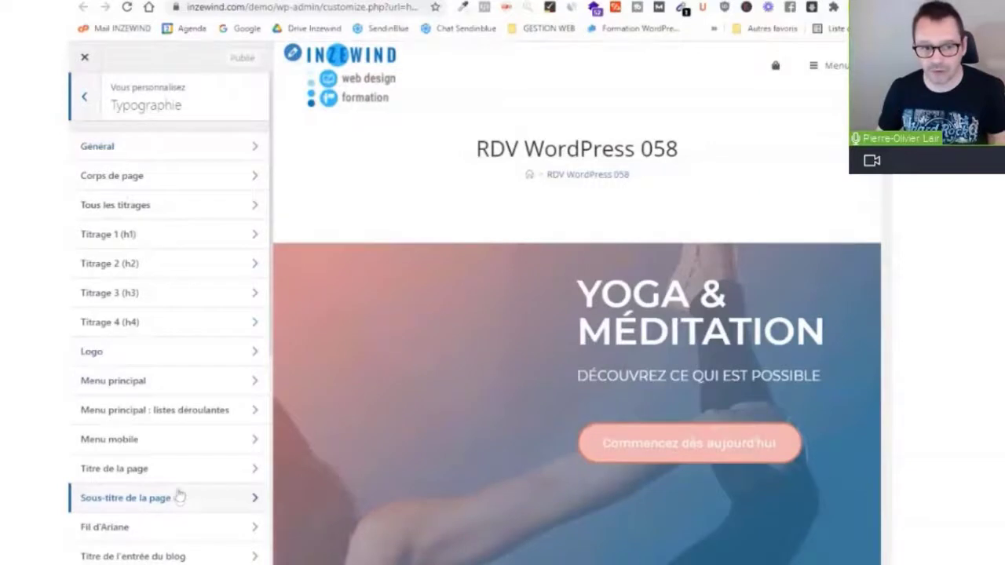
left_click(148, 441)
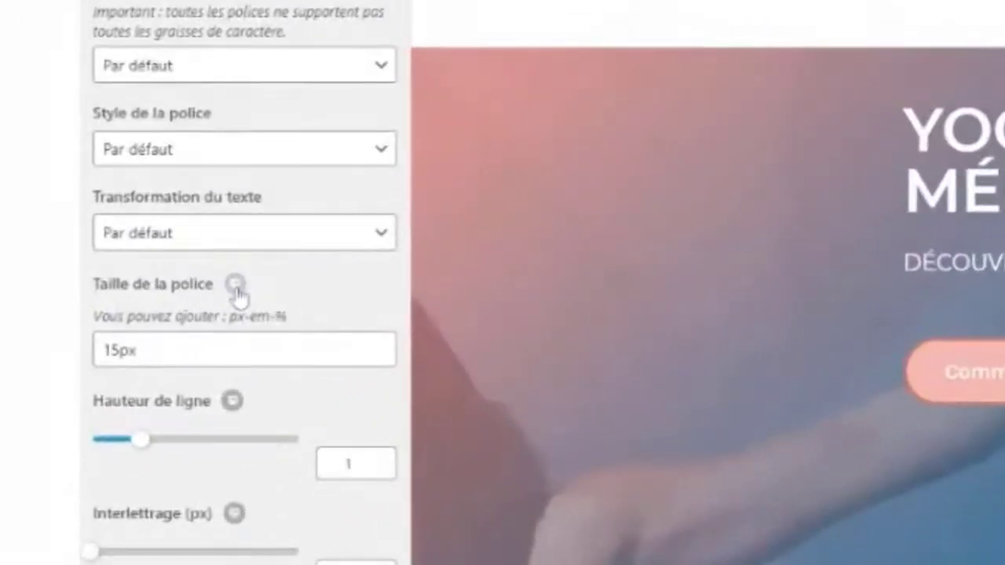
- Set the mobile menu's font size to 15px for the mobile device view, with the menu opened in the preview
left_click(213, 319)
left_click(237, 288)
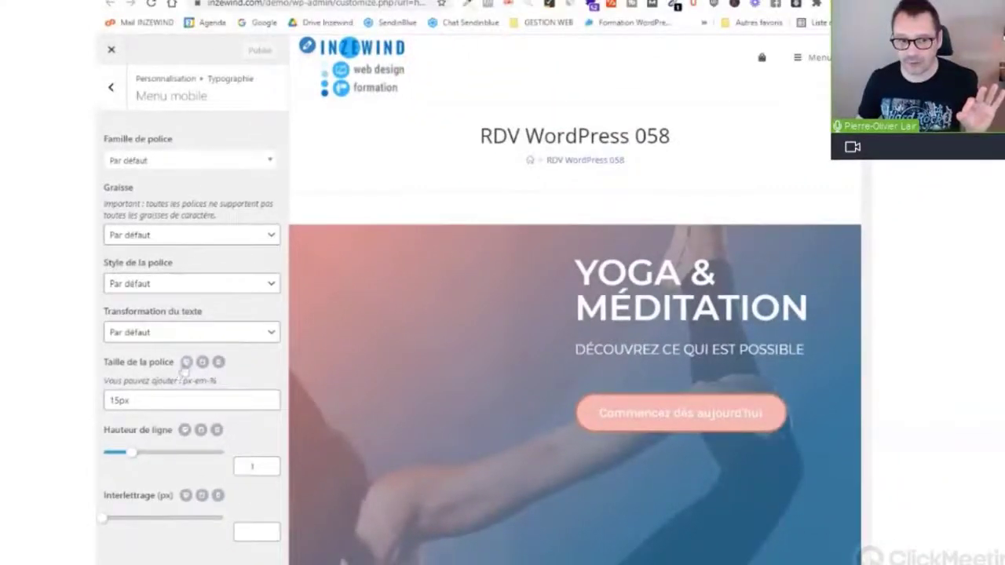
left_click(218, 361)
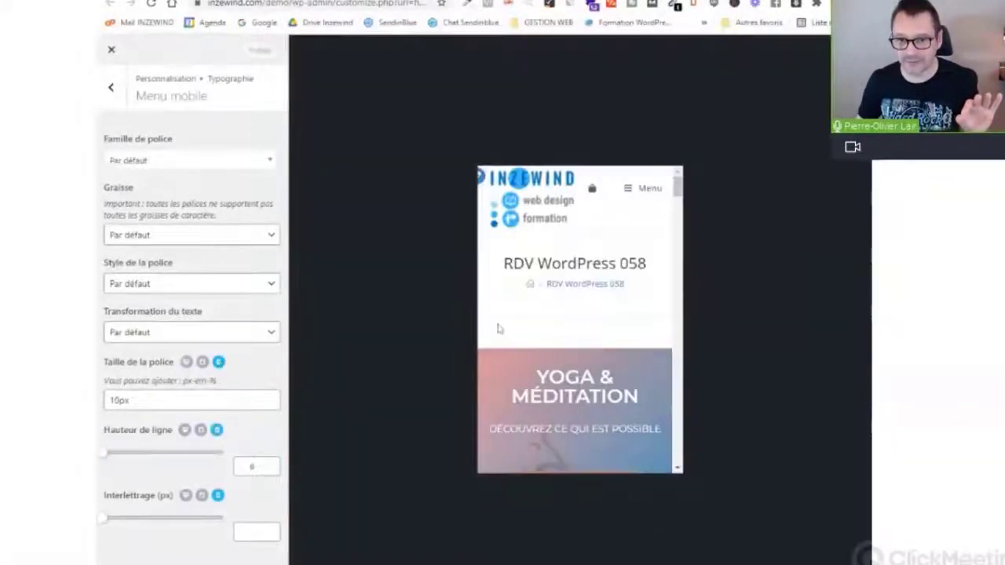
left_click(629, 193)
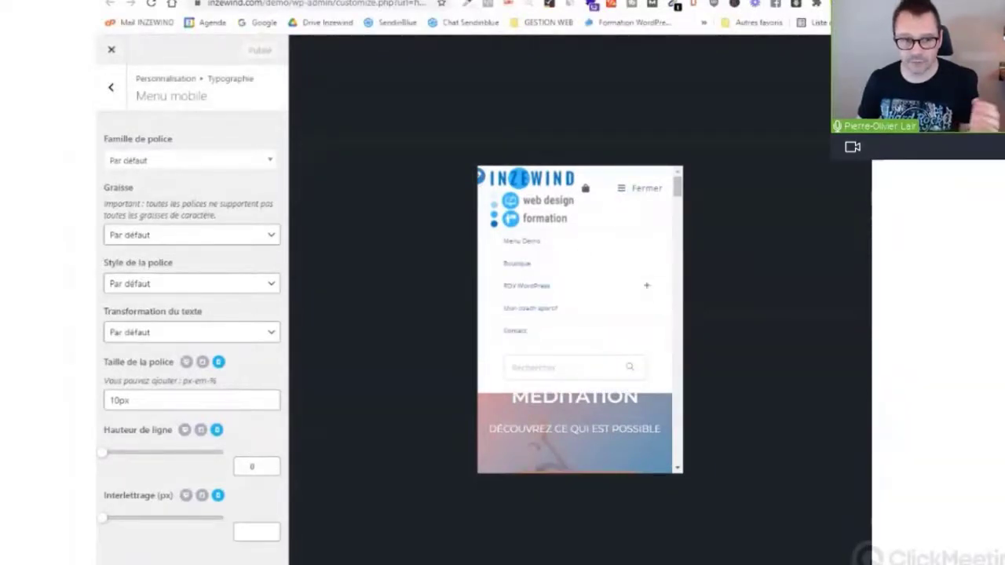
left_click(112, 401)
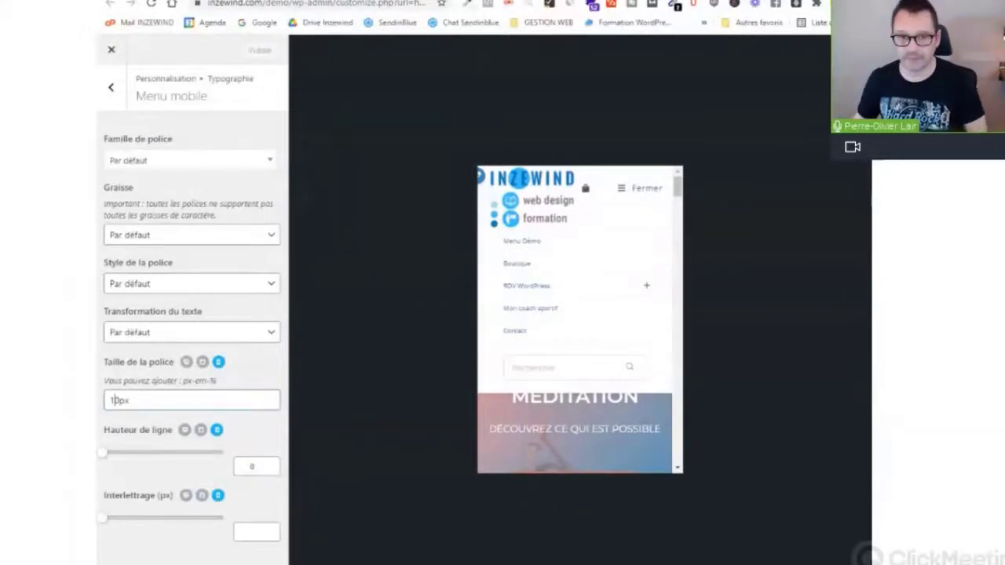
key("Delete")
type("5")
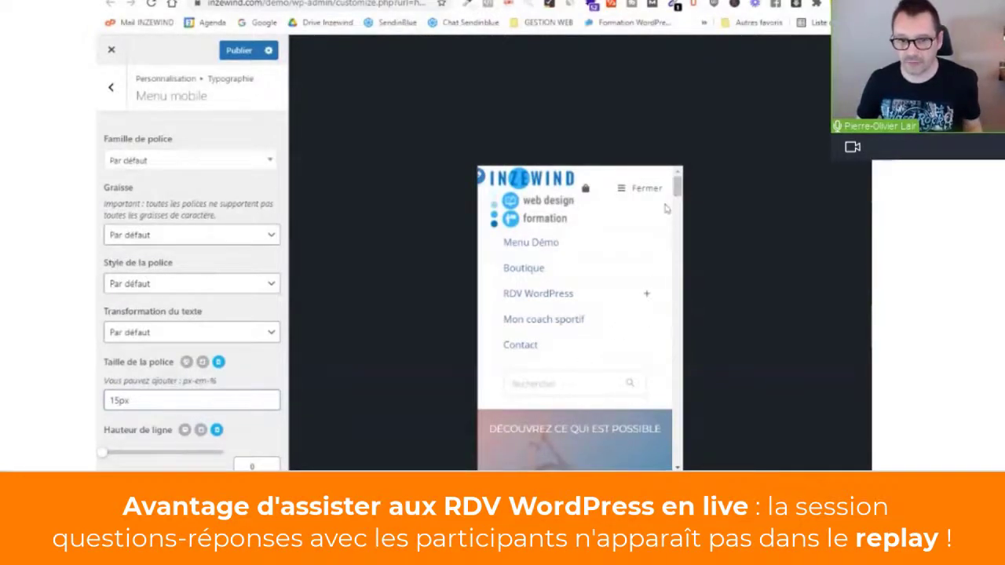
- Increase the mobile menu's line height for the mobile device view, with the RDV WordPress submenu expanded in the preview
left_click(647, 293)
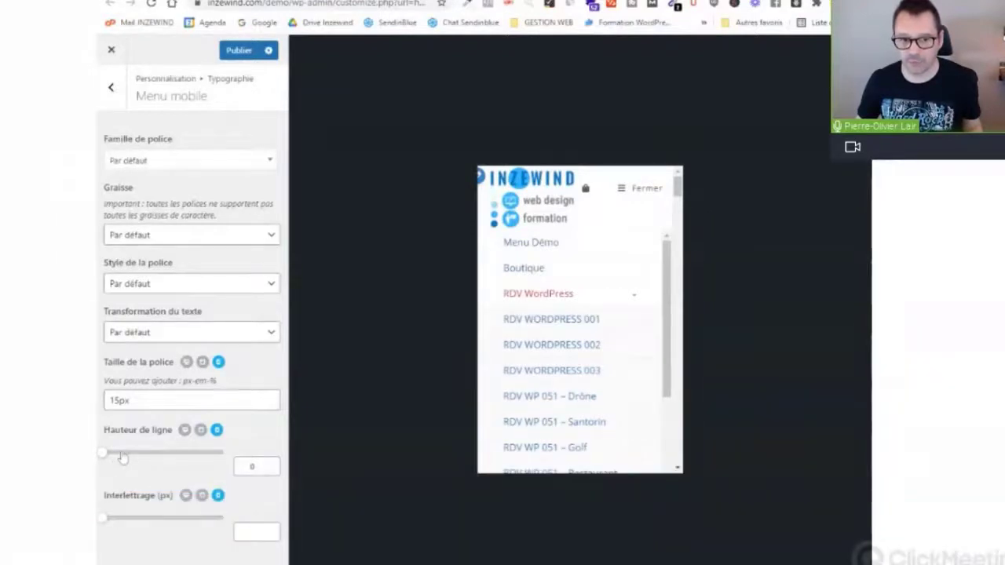
left_click(113, 454)
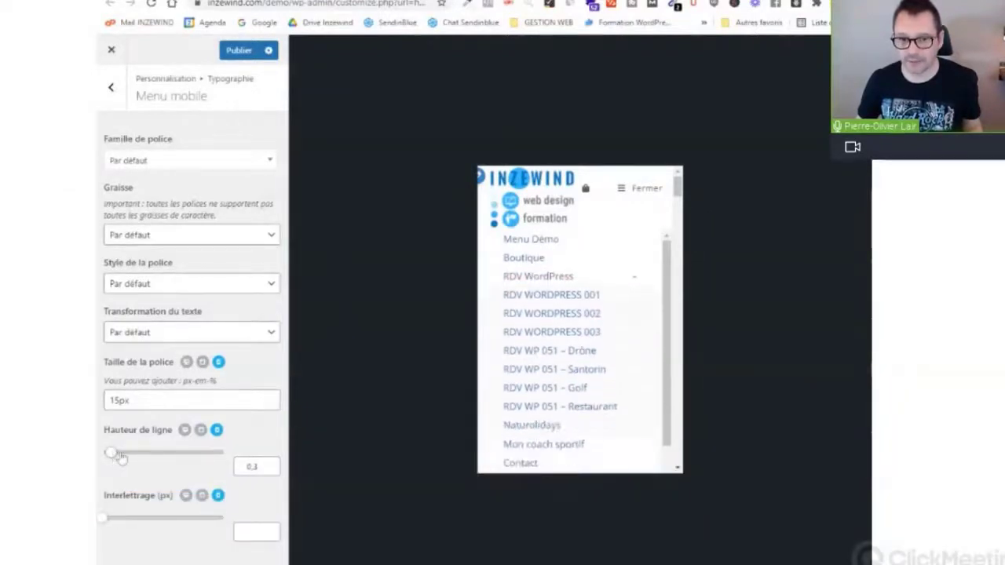
left_click_drag(120, 452, 128, 453)
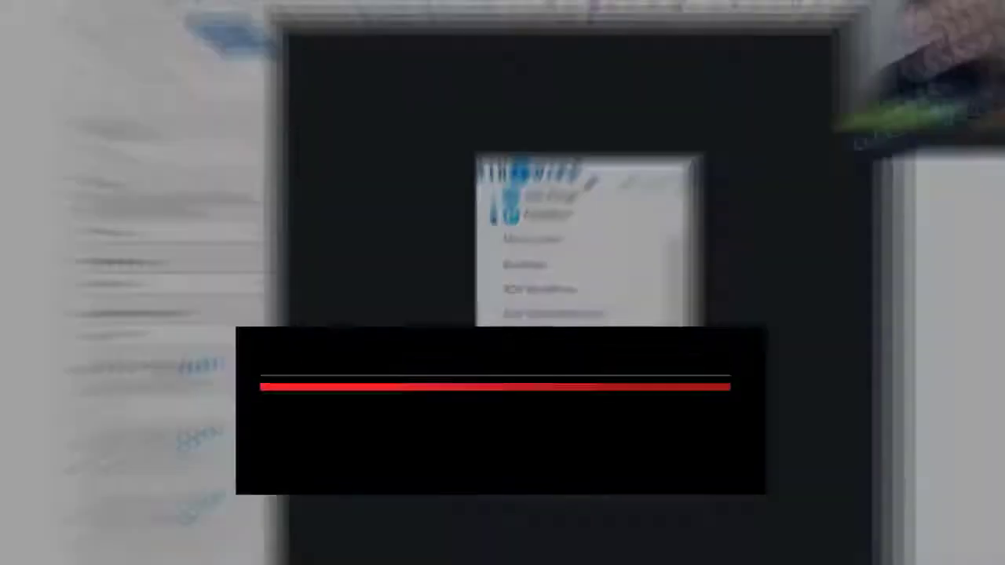